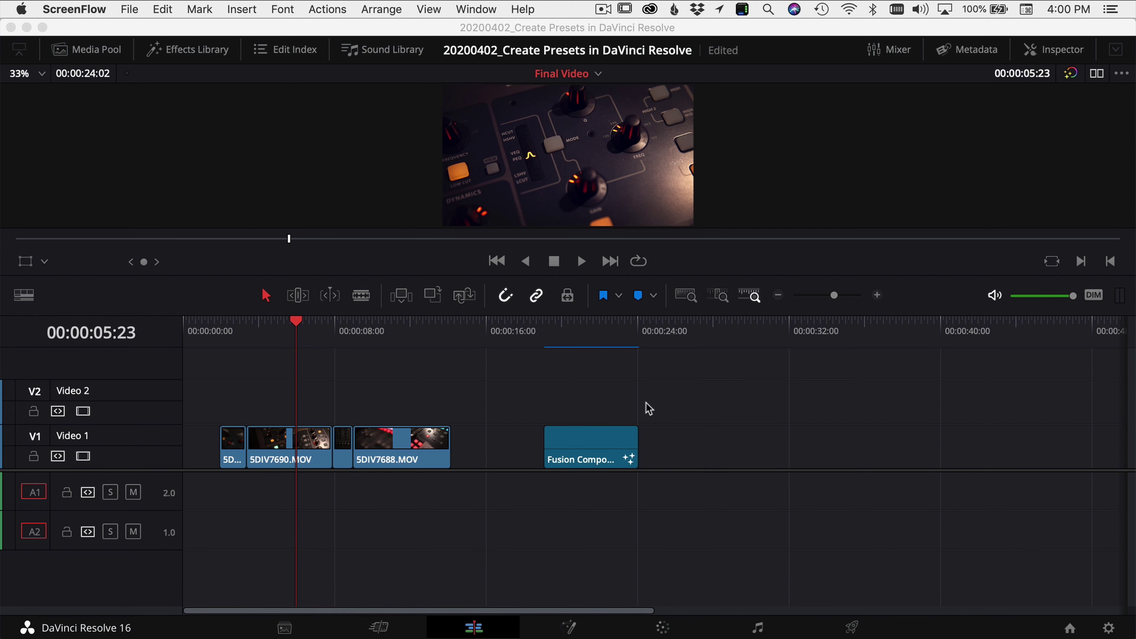
# Add the Star video transition from the effects library to the cut between 5DIV7690.MOV and 5DIV7692.MOV.
pyautogui.click(178, 56)
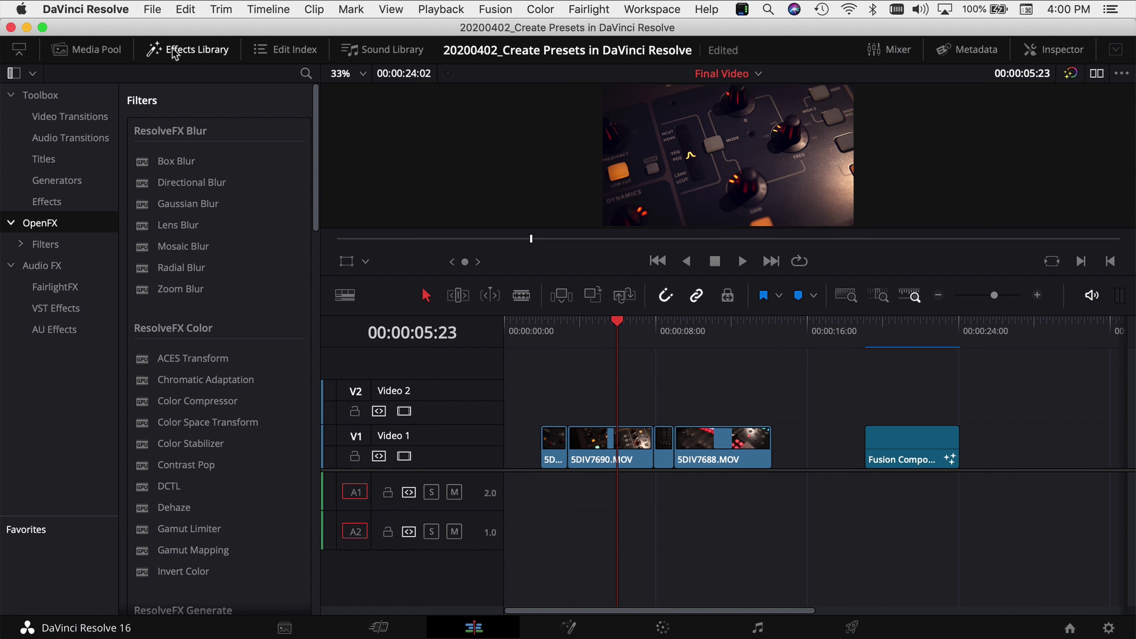
pyautogui.click(73, 119)
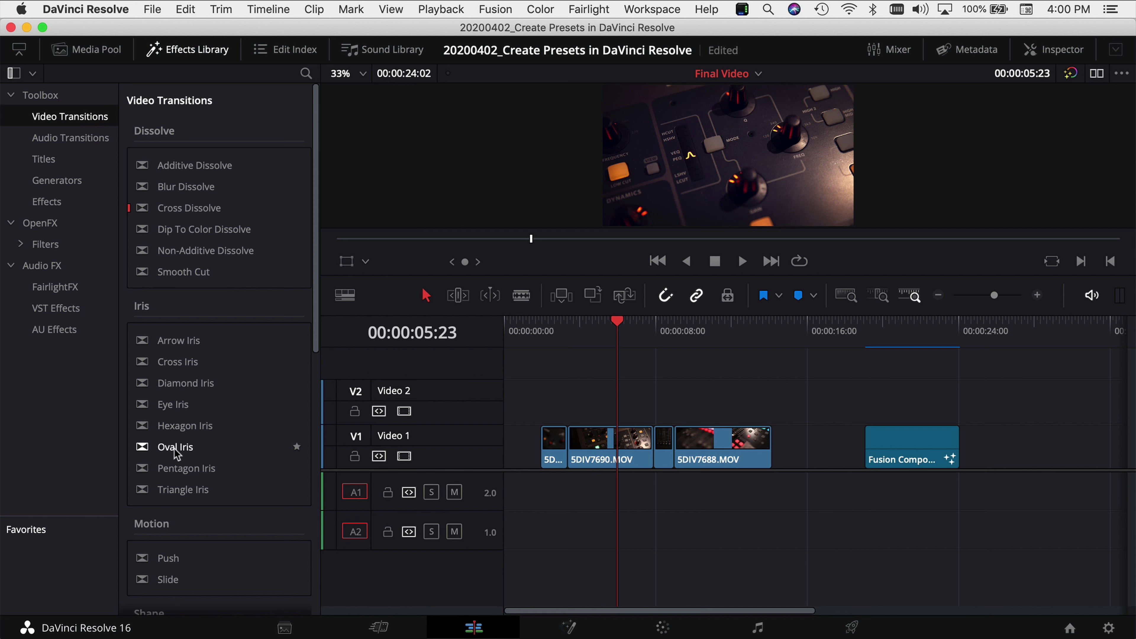
pyautogui.scroll(-5, 179, 465)
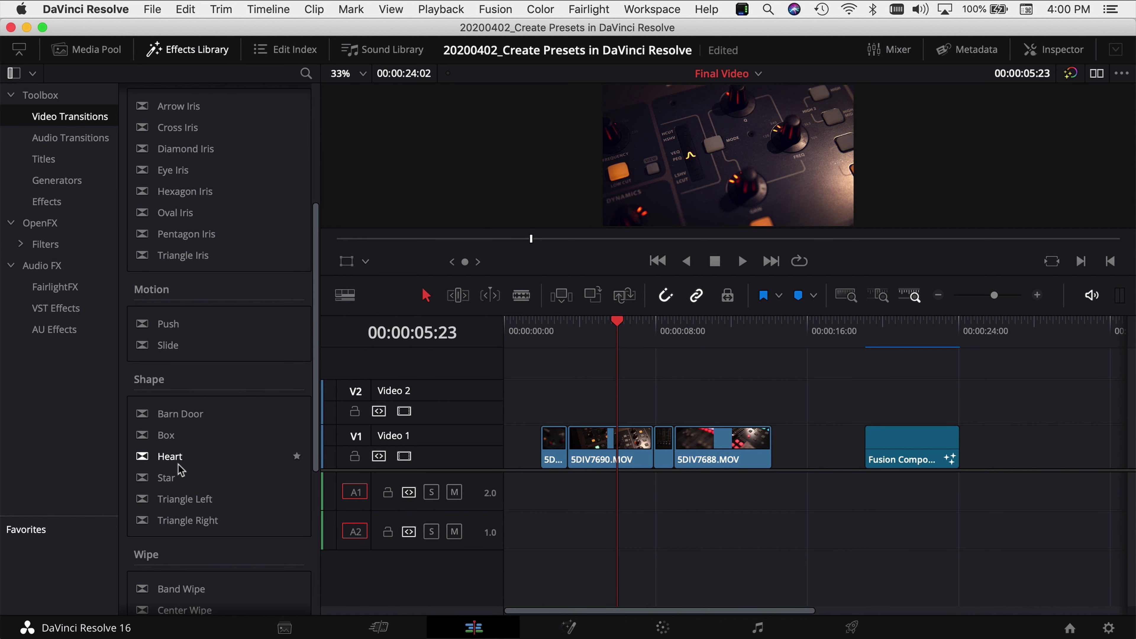
pyautogui.click(164, 478)
pyautogui.moveTo(165, 478); pyautogui.dragTo(652, 432)
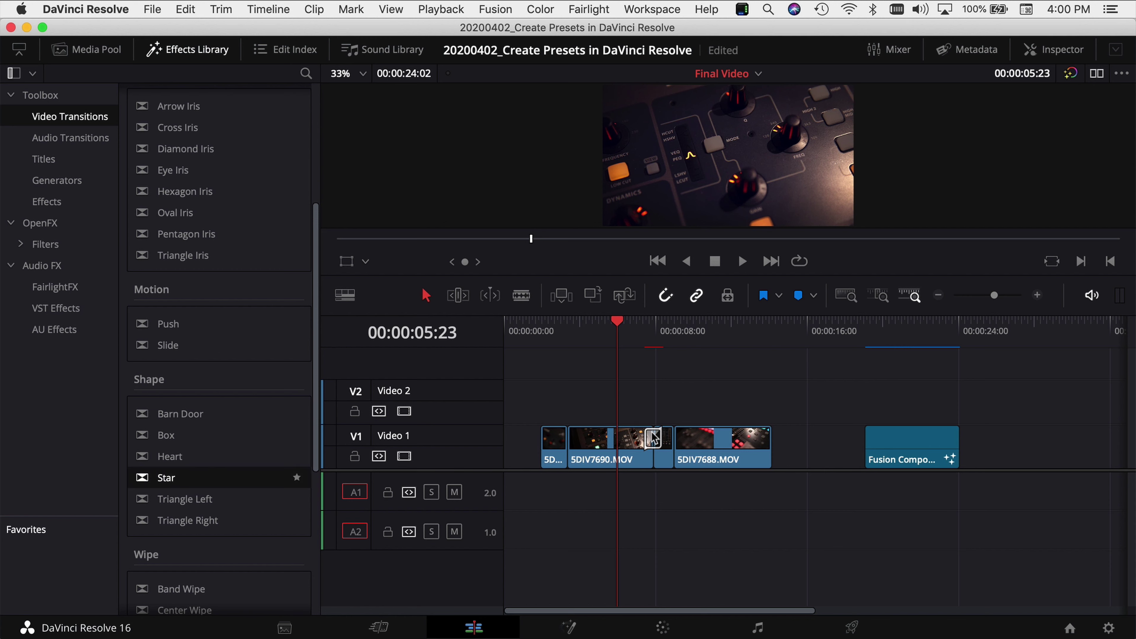
# Show the Star transition's settings in the Inspector and play through the transition.
pyautogui.click(879, 296)
pyautogui.scroll(2, 994, 428)
pyautogui.click(911, 438)
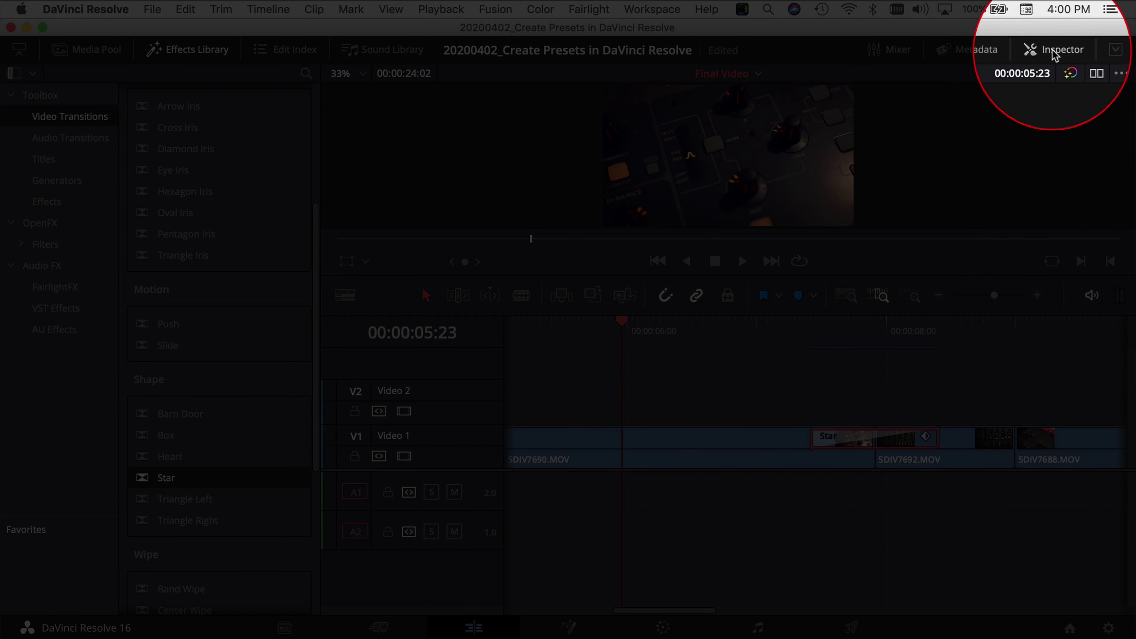
pyautogui.click(1053, 49)
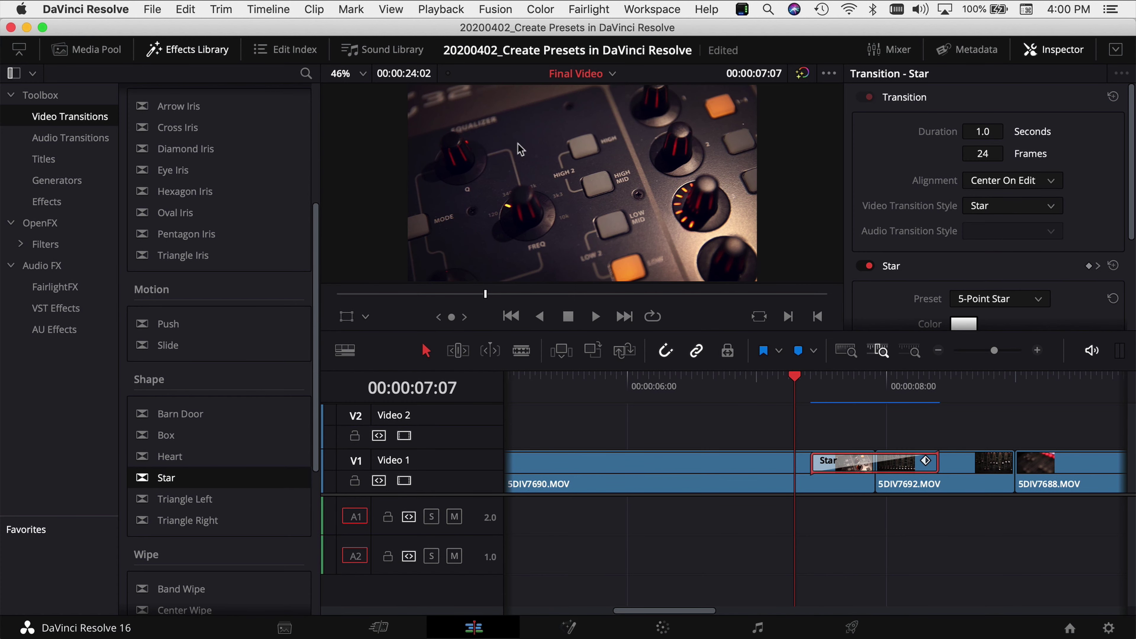
pyautogui.press('space')
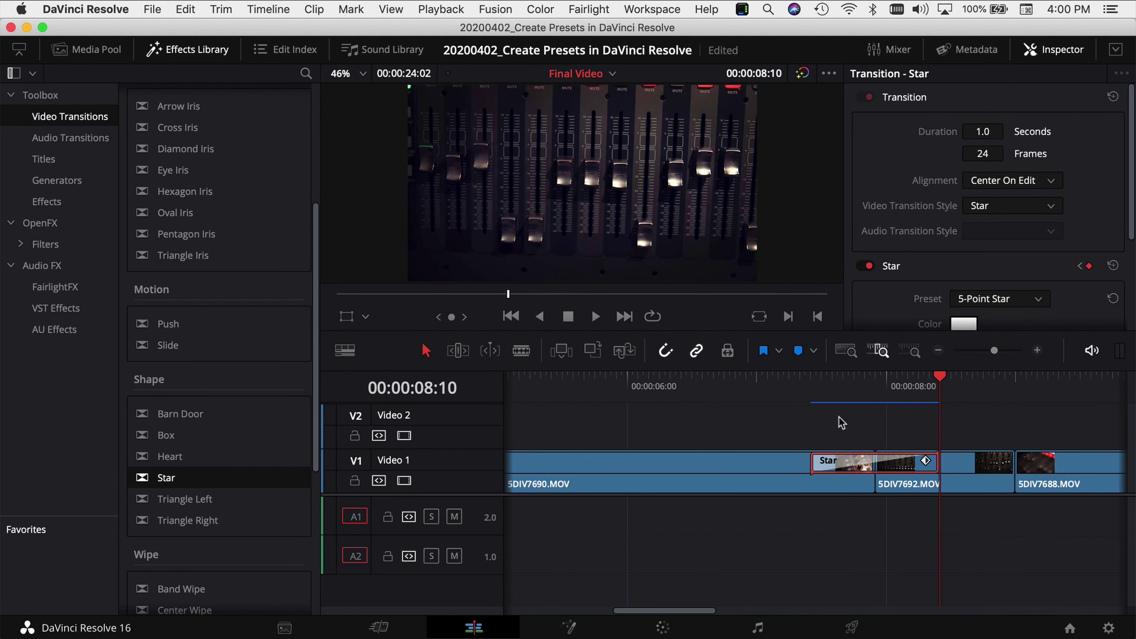
# Give the Star transition a border of about 42.24 and set its color to red.
pyautogui.click(832, 389)
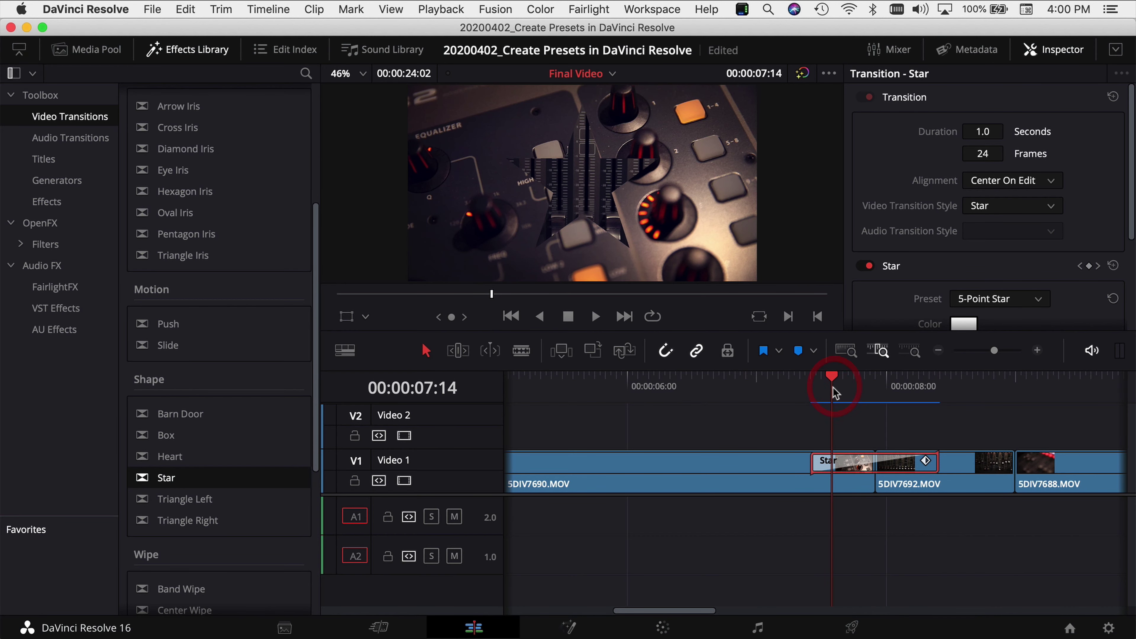
pyautogui.scroll(-3, 900, 264)
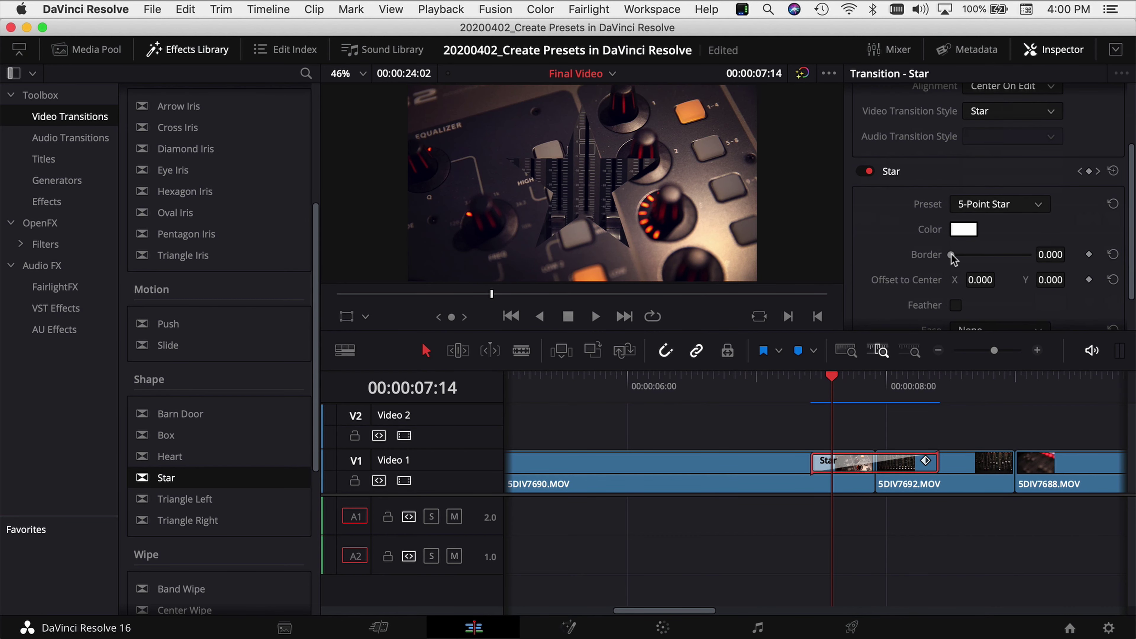
pyautogui.moveTo(952, 255); pyautogui.dragTo(958, 257)
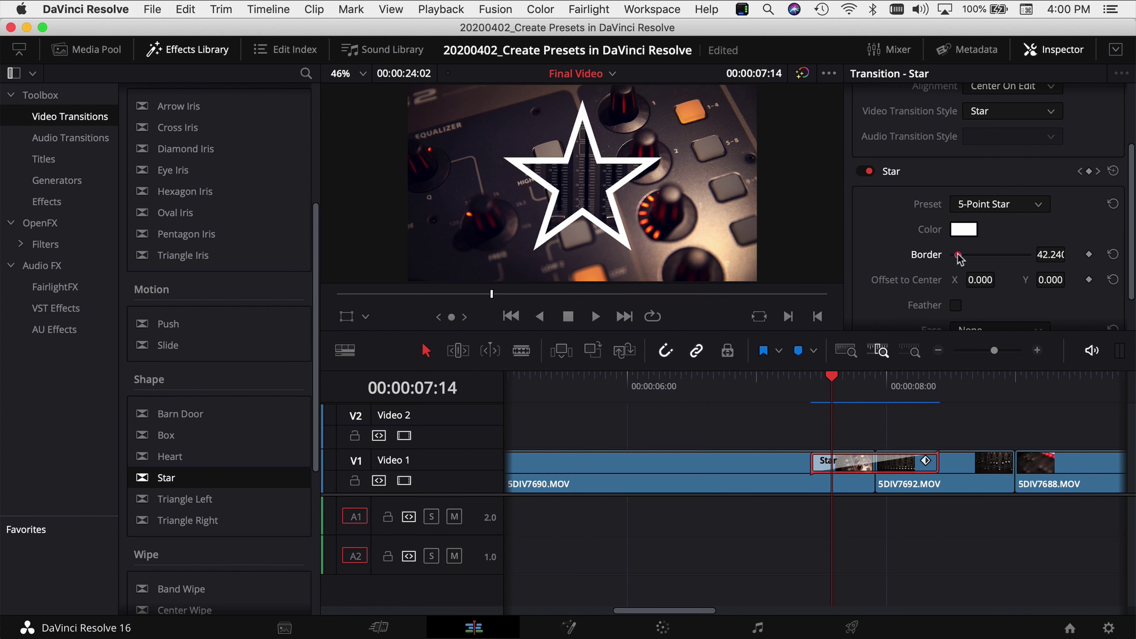
pyautogui.click(964, 230)
pyautogui.click(387, 408)
pyautogui.click(361, 567)
# Play the timeline across the cut to check the red border on the Star transition.
pyautogui.click(779, 388)
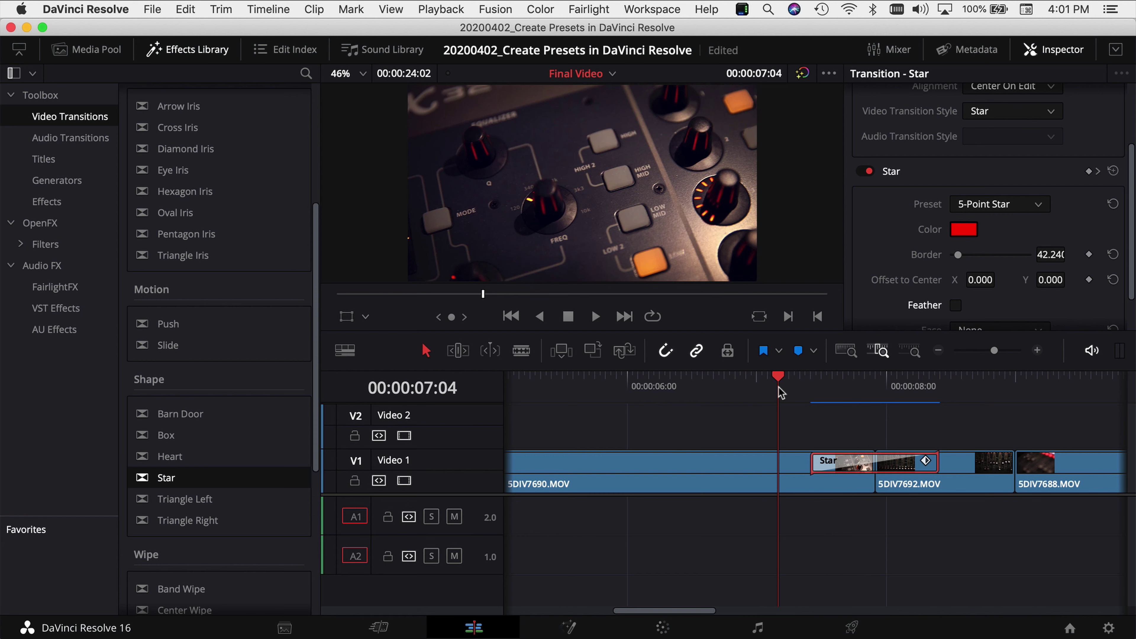
pyautogui.press('space')
pyautogui.press('space')
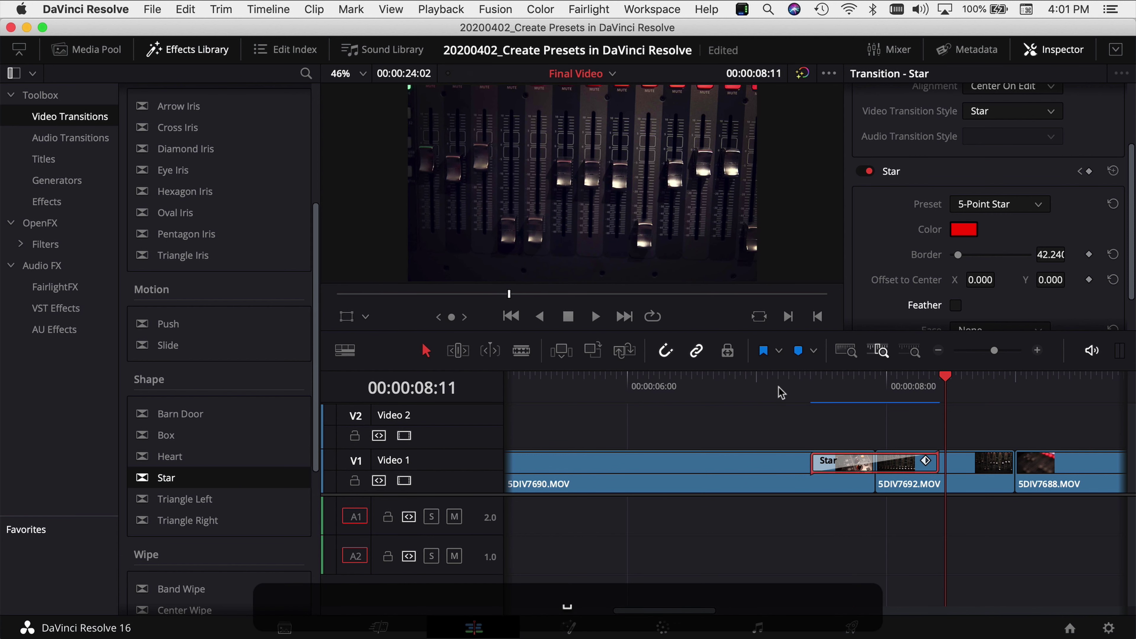
# Lengthen the Star transition so it starts at about 00:00:07:07, and play it through.
pyautogui.moveTo(813, 463); pyautogui.dragTo(796, 463)
pyautogui.click(763, 386)
pyautogui.press('space')
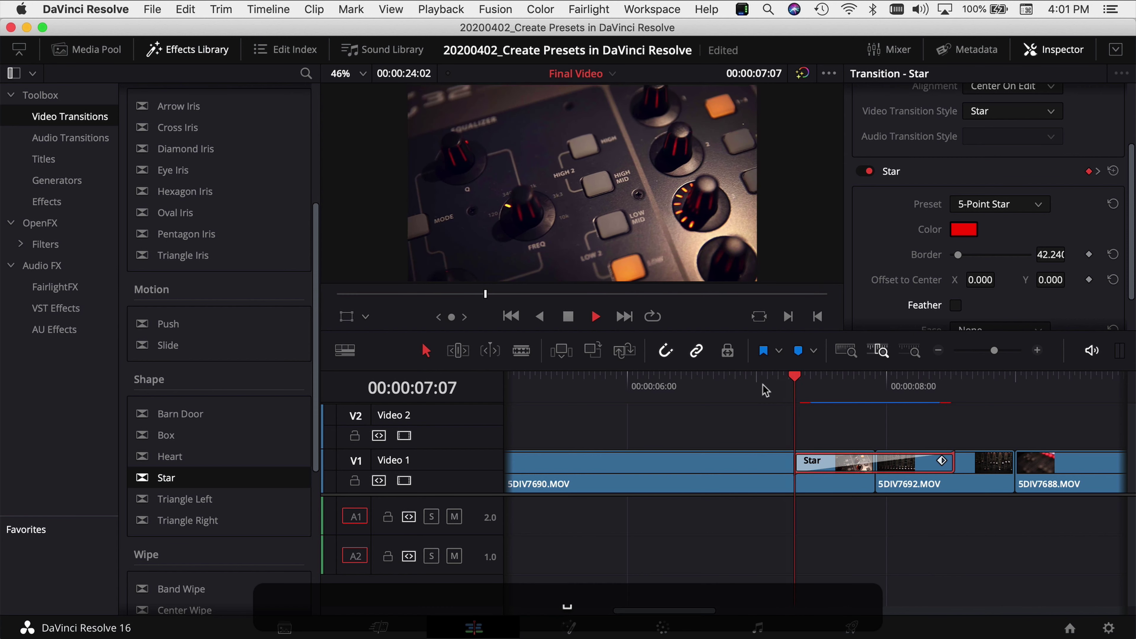
pyautogui.press('space')
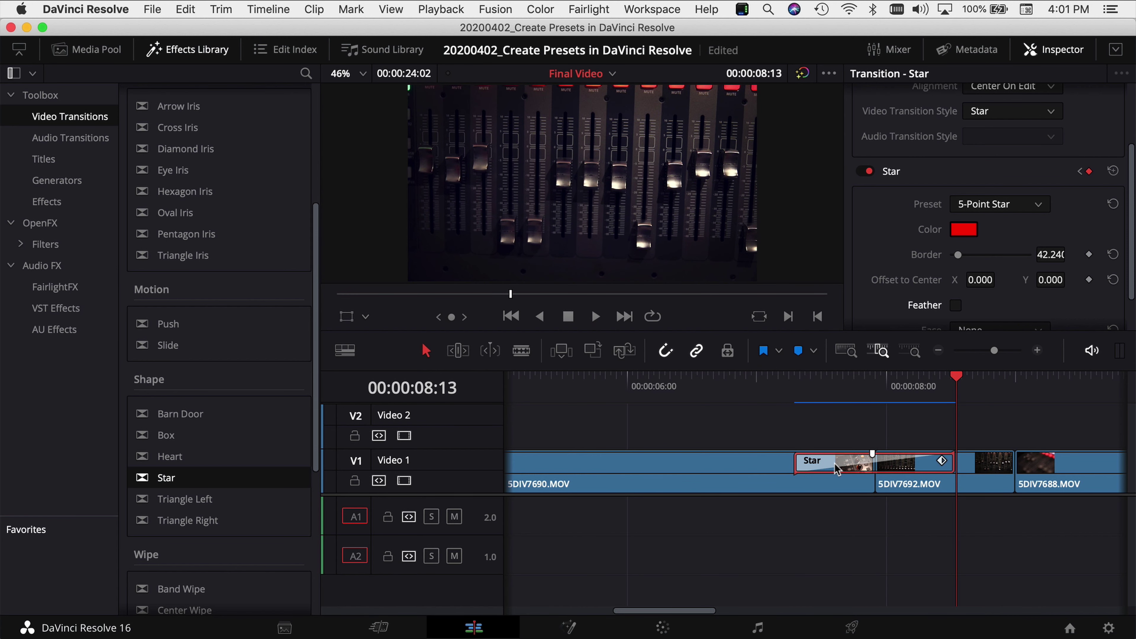
# Save the customized Star transition as a transition preset named "Red Star Preset".
pyautogui.click(825, 464)
pyautogui.rightClick(825, 465)
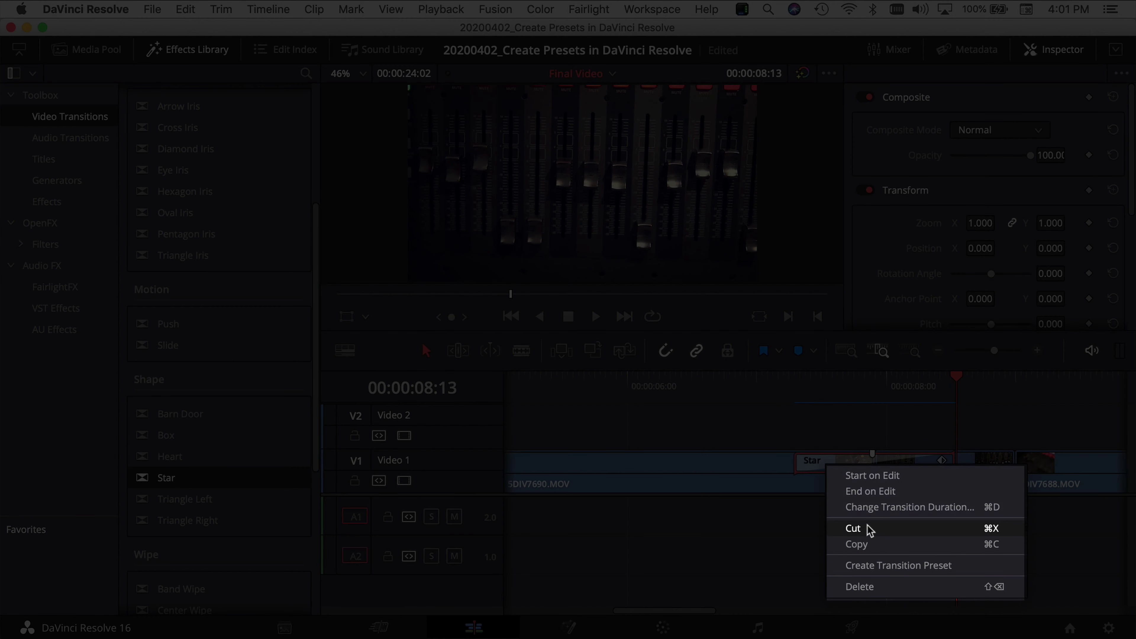
pyautogui.click(878, 571)
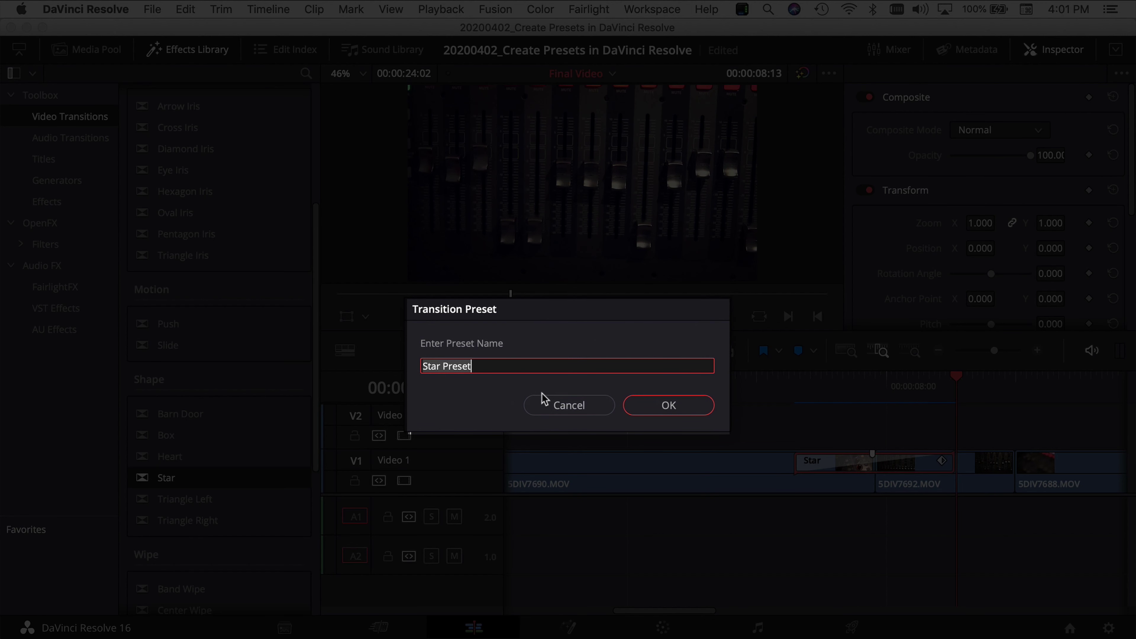
pyautogui.press('Left')
pyautogui.write('Red')
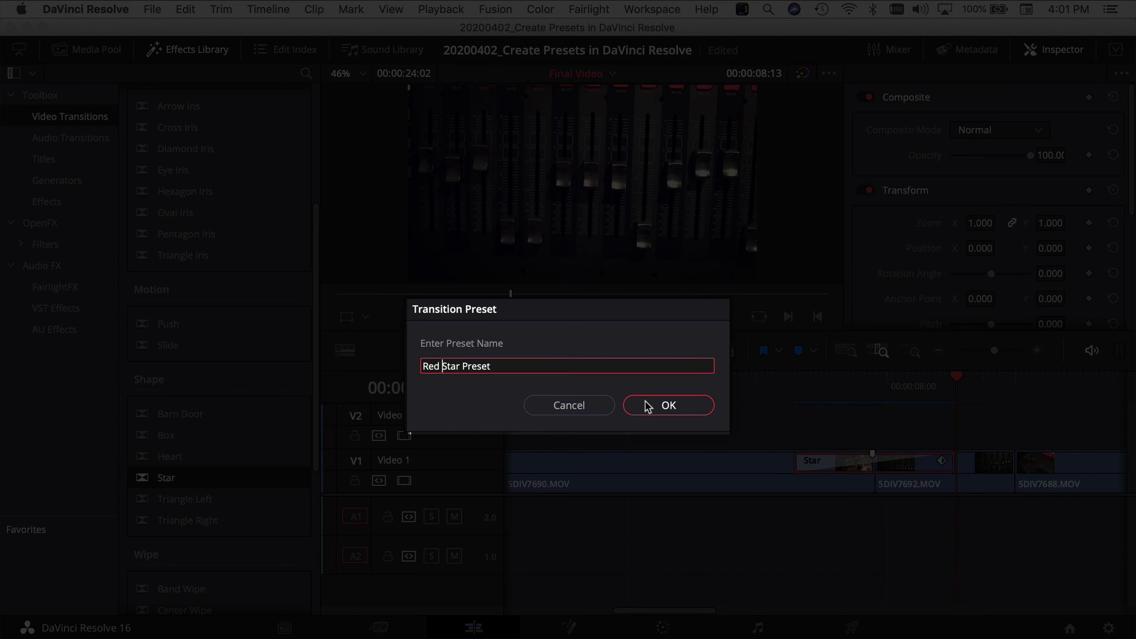
pyautogui.click(658, 405)
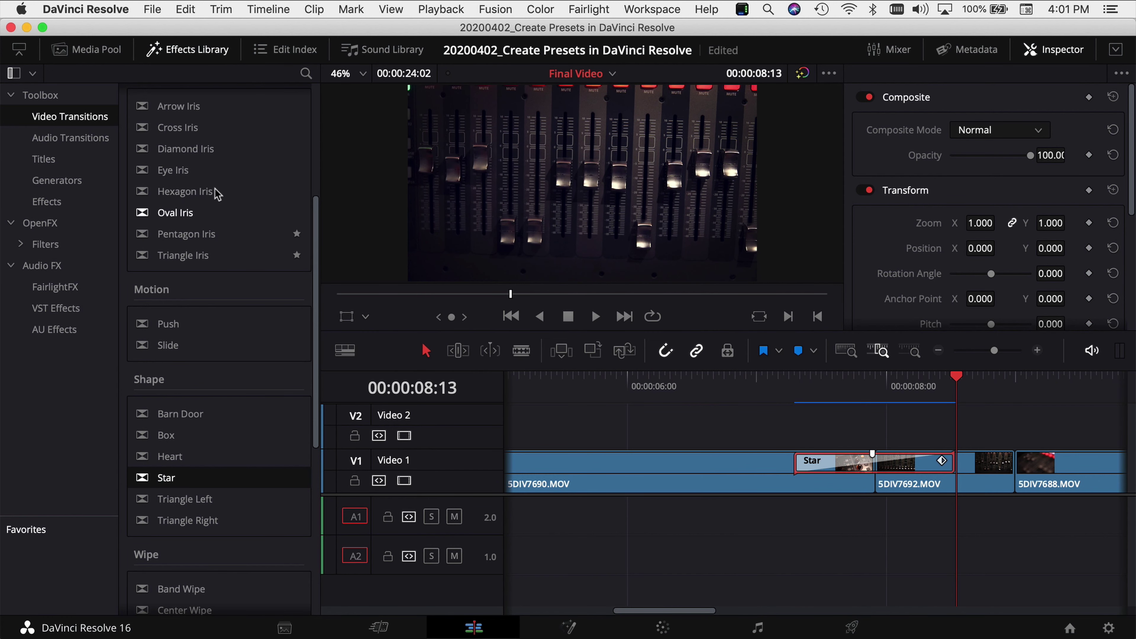
# Locate the saved preset among the user transitions and delete the Star transition from the timeline.
pyautogui.scroll(-6, 206, 480)
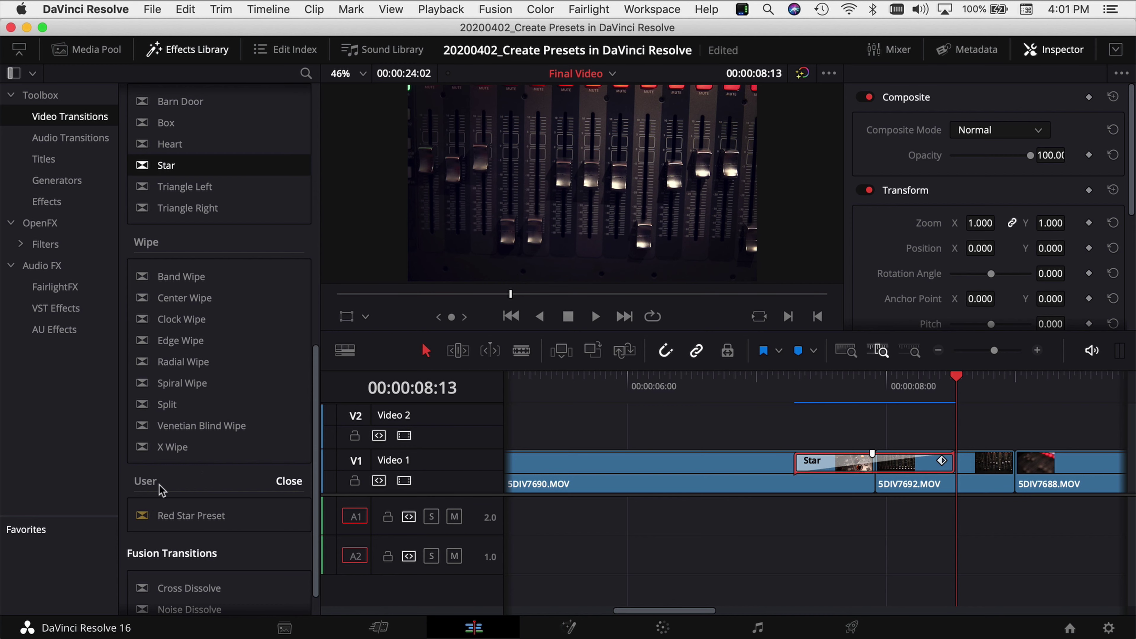
pyautogui.scroll(-1, 164, 487)
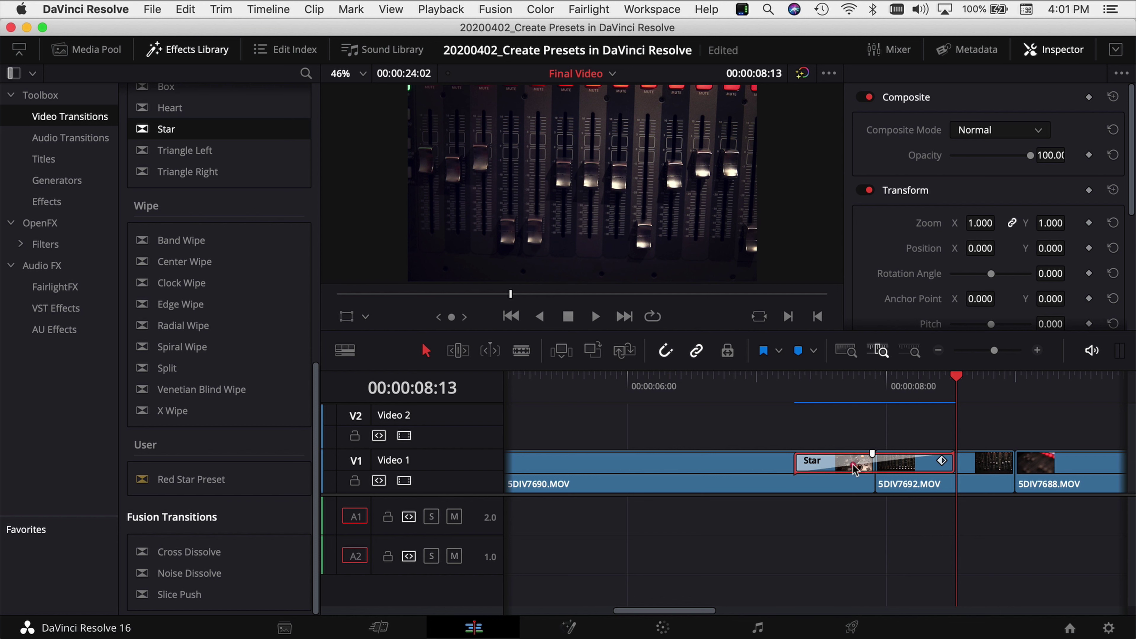
pyautogui.click(855, 469)
pyautogui.press('BackSpace')
pyautogui.press('super+z')
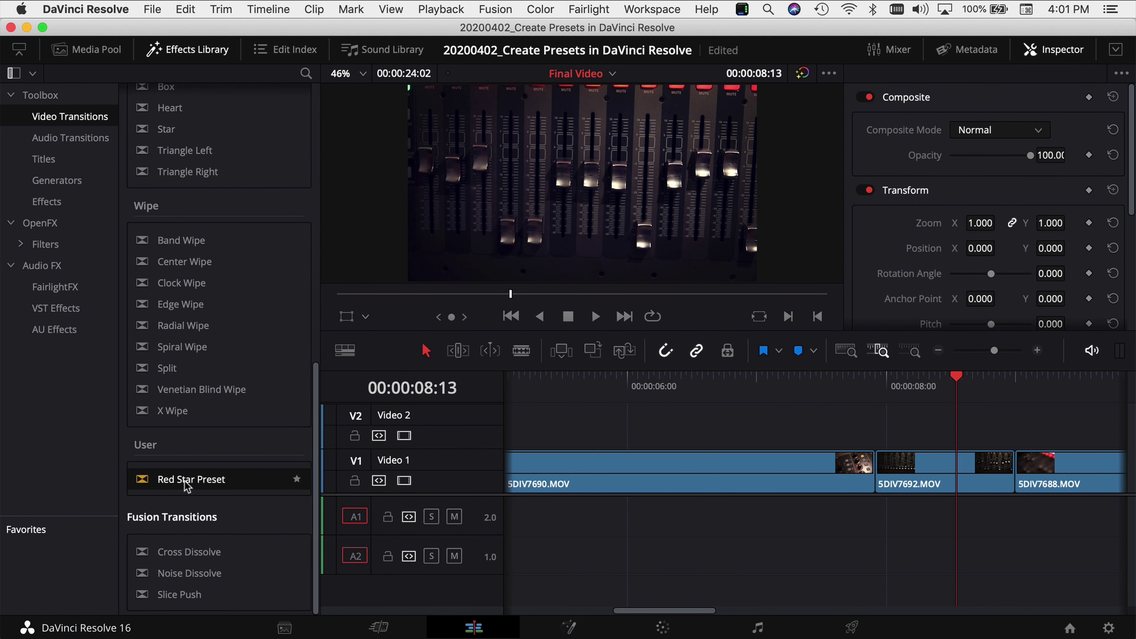
# Apply Red Star Preset to the cut between 5DIV7690.MOV and 5DIV7692.MOV and play it through.
pyautogui.moveTo(185, 477); pyautogui.dragTo(920, 465)
pyautogui.click(805, 385)
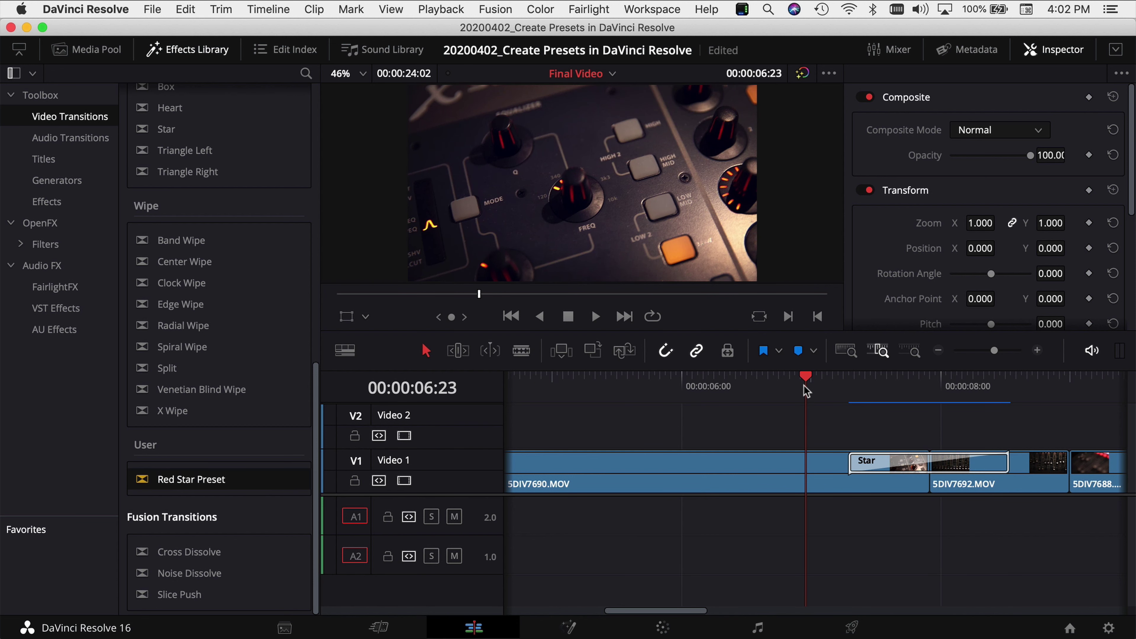
pyautogui.press('space')
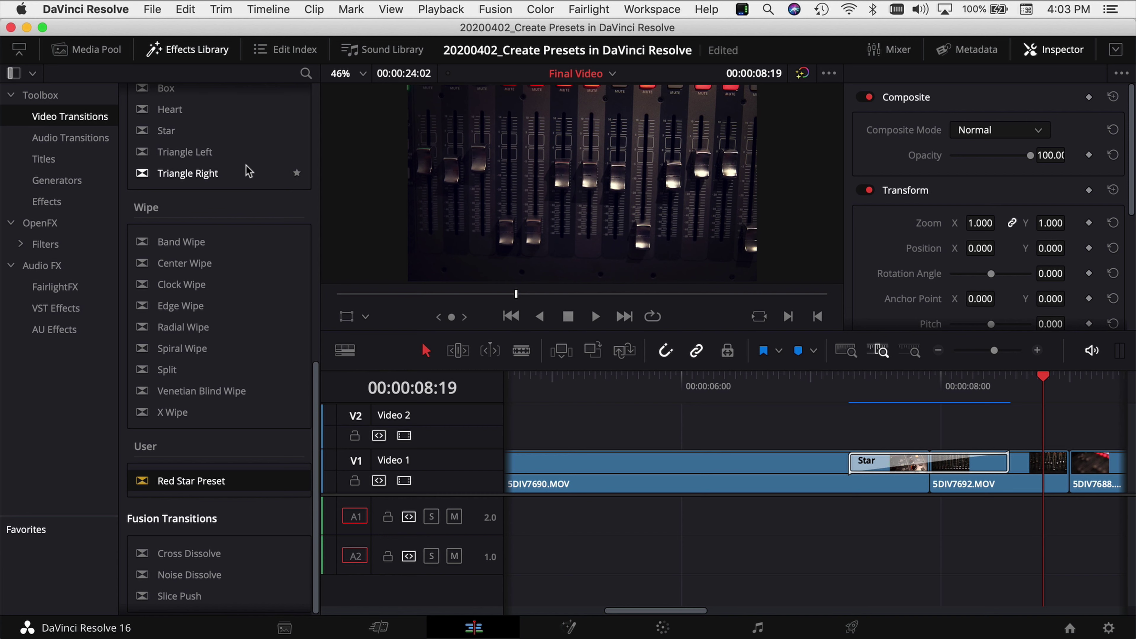
# Replace the effects library with the media pool and check the Show Power Bins view option.
pyautogui.click(199, 53)
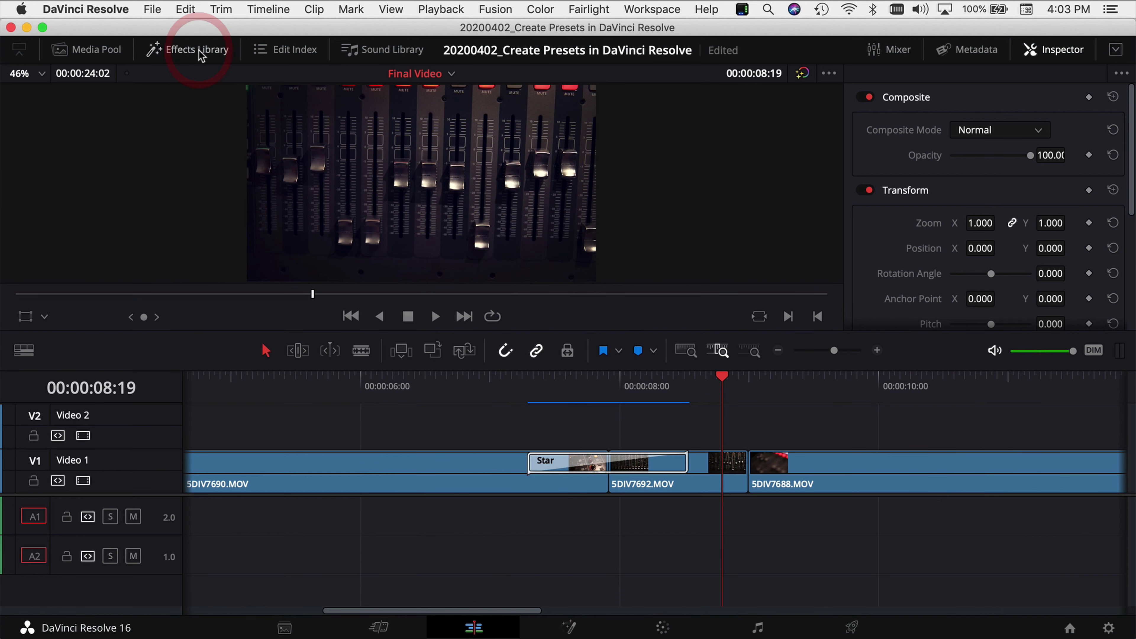
pyautogui.click(101, 53)
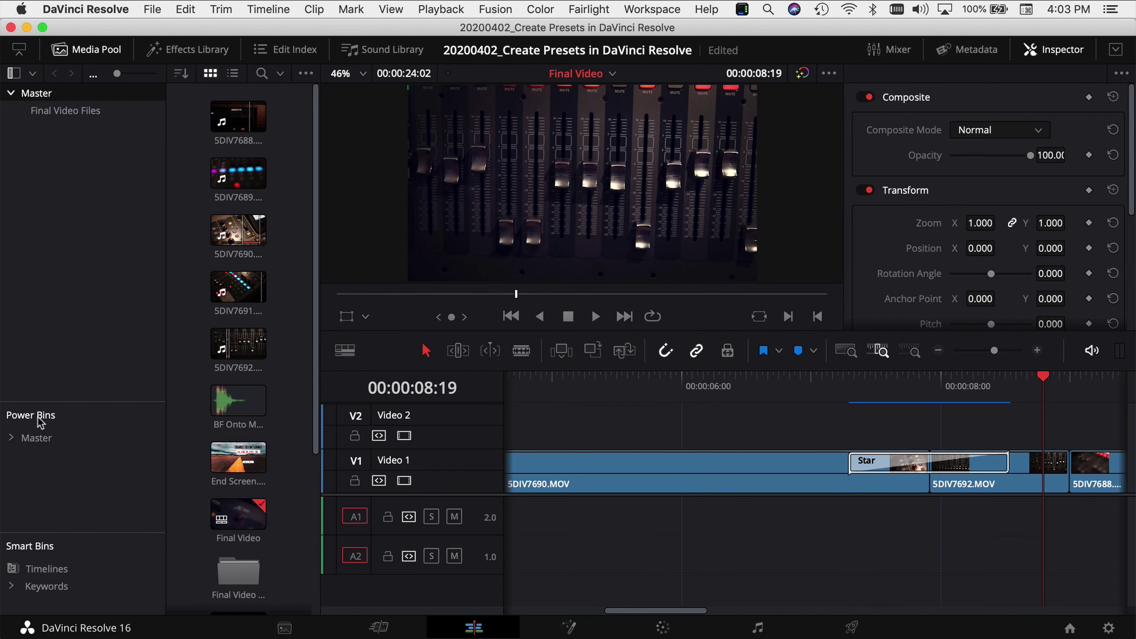
pyautogui.click(392, 9)
pyautogui.scroll(-5, 470, 470)
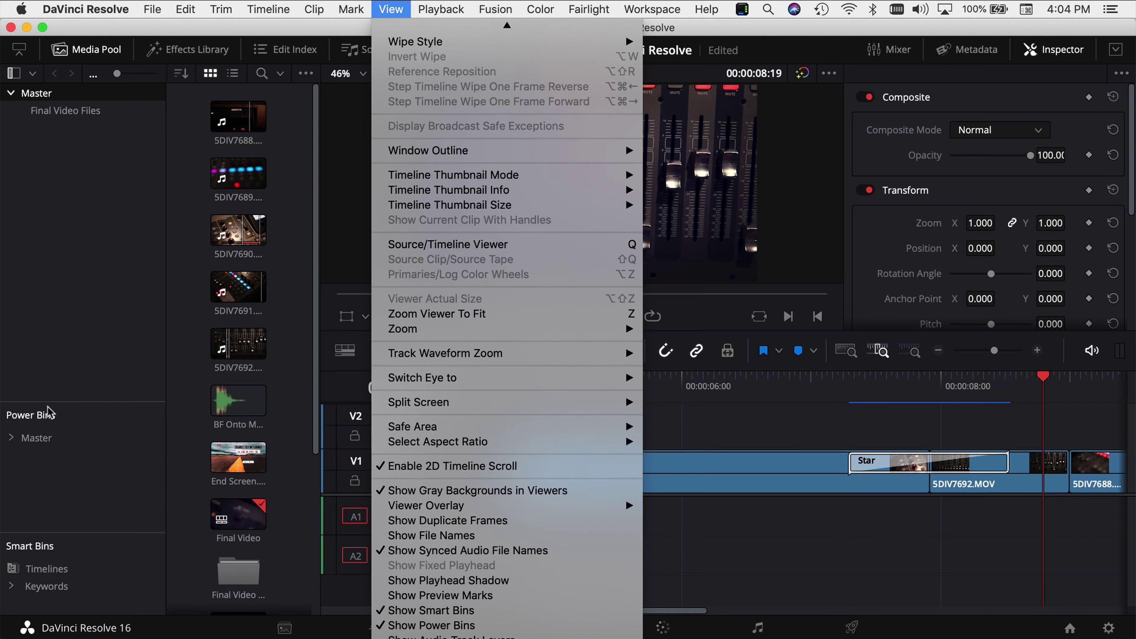
pyautogui.click(53, 423)
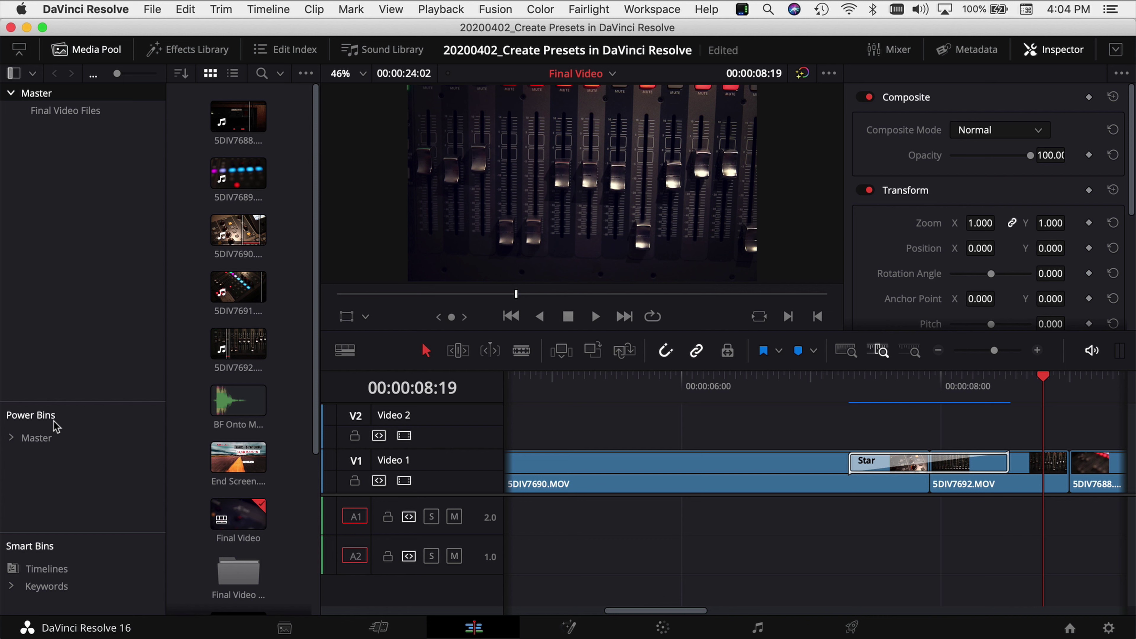
# Expand the Master power bin and look through its bins, including the contents of Intro-Outtro.
pyautogui.click(12, 438)
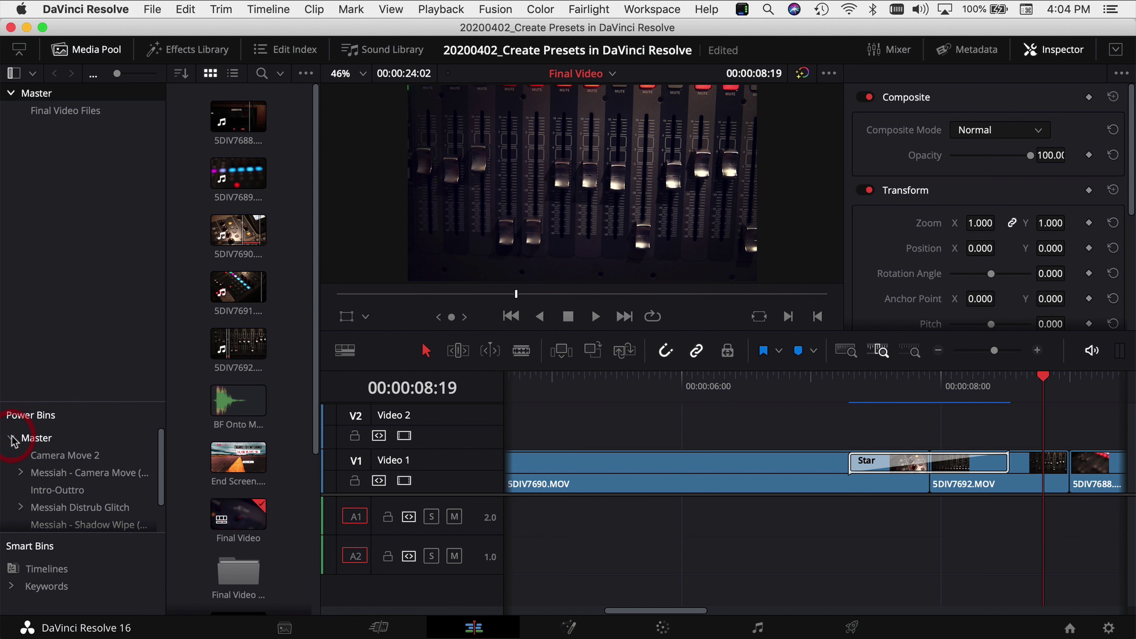
pyautogui.scroll(-1, 13, 441)
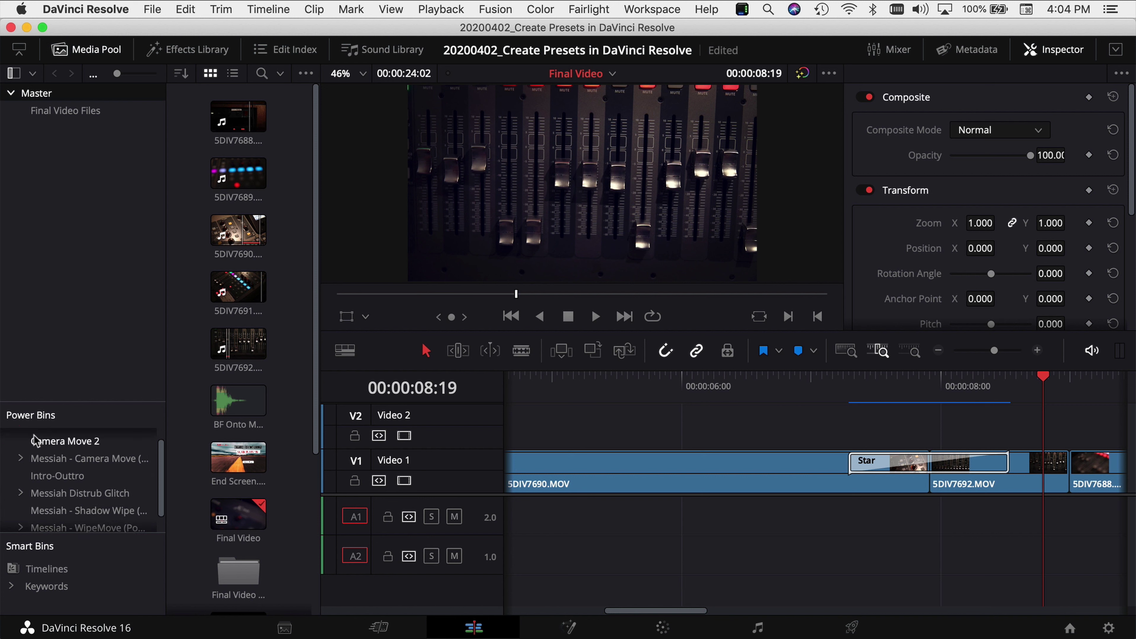
pyautogui.click(85, 477)
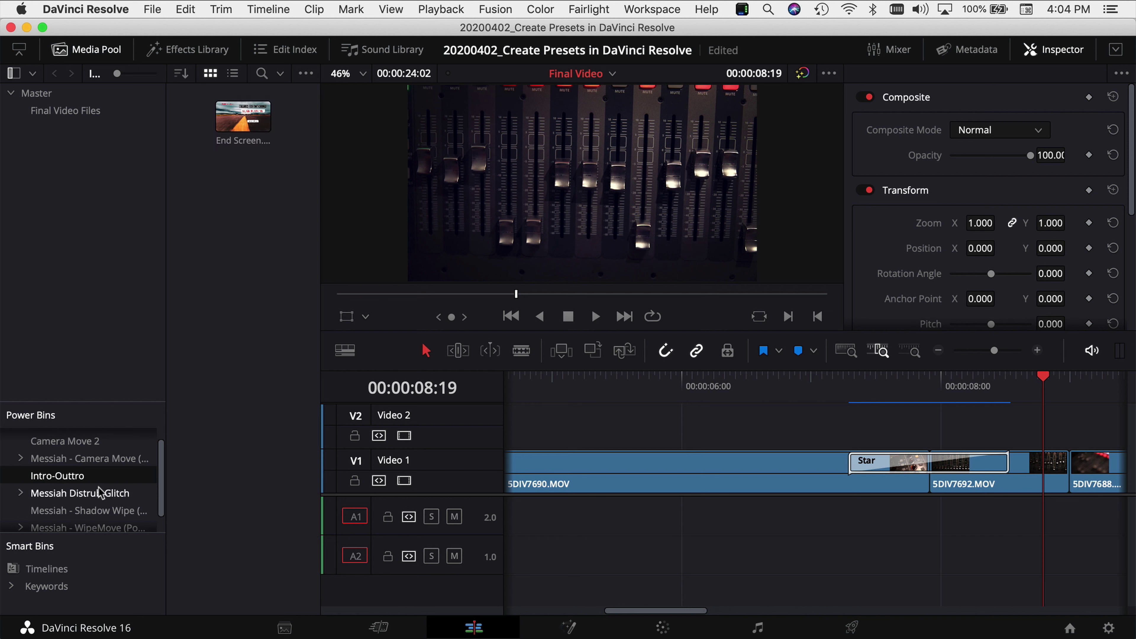
pyautogui.scroll(-1, 109, 519)
pyautogui.scroll(2, 85, 519)
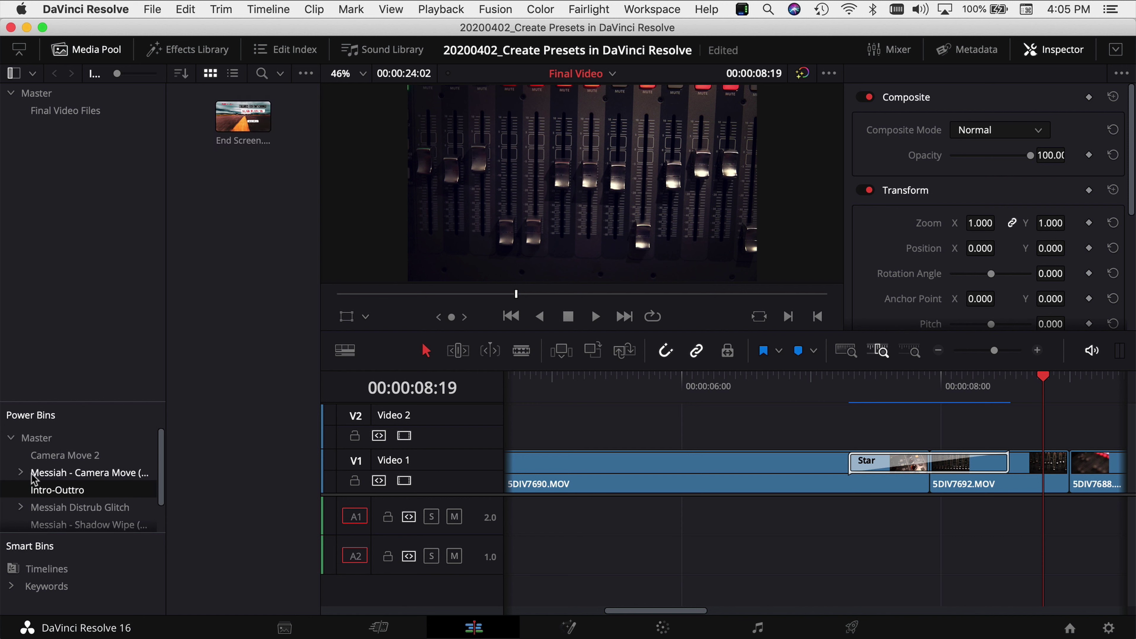
# Add a new bin inside the Master power bin.
pyautogui.click(11, 438)
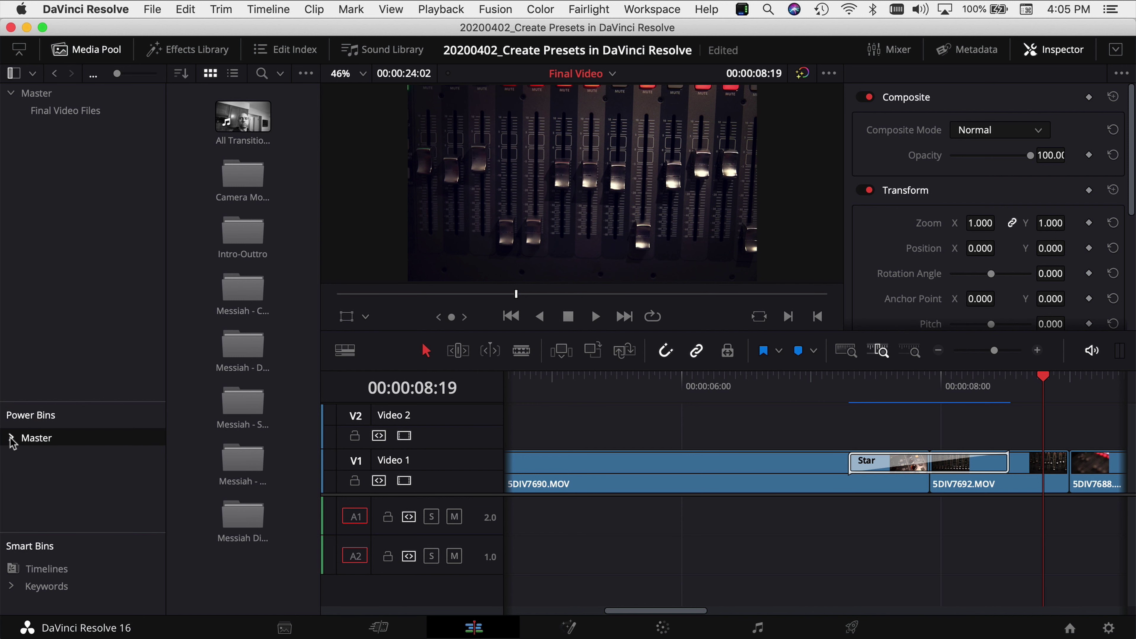
pyautogui.click(11, 438)
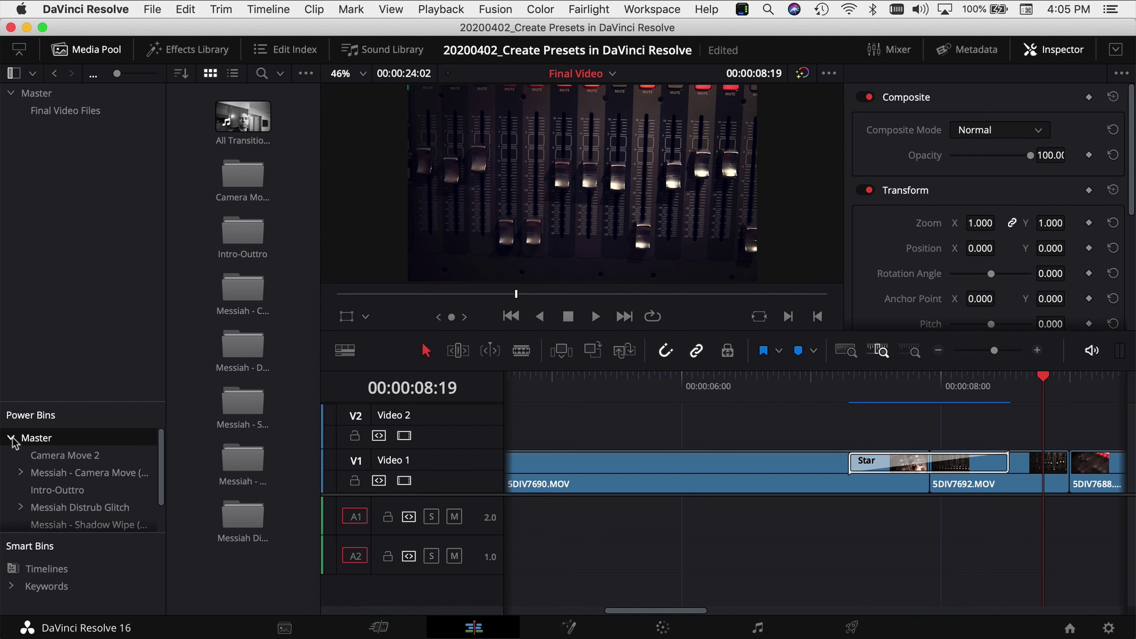
pyautogui.rightClick(36, 441)
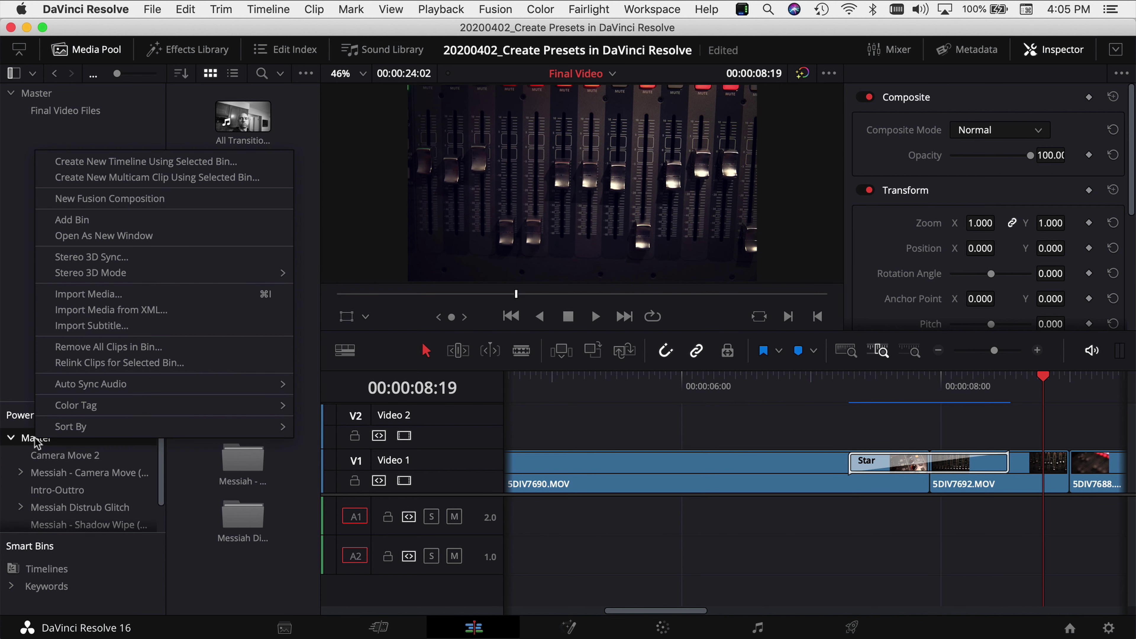
pyautogui.click(74, 220)
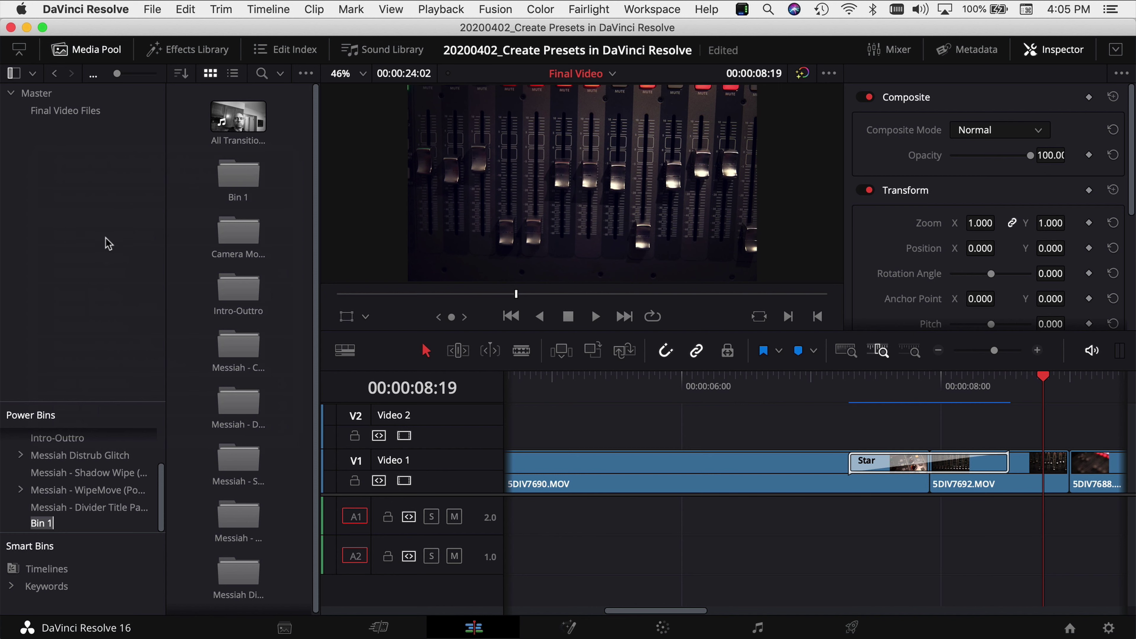
# Copy the 5DIV7688.MOV clip from the timeline into the new power bin.
pyautogui.click(865, 537)
pyautogui.click(1104, 471)
pyautogui.moveTo(1095, 467); pyautogui.dragTo(49, 529)
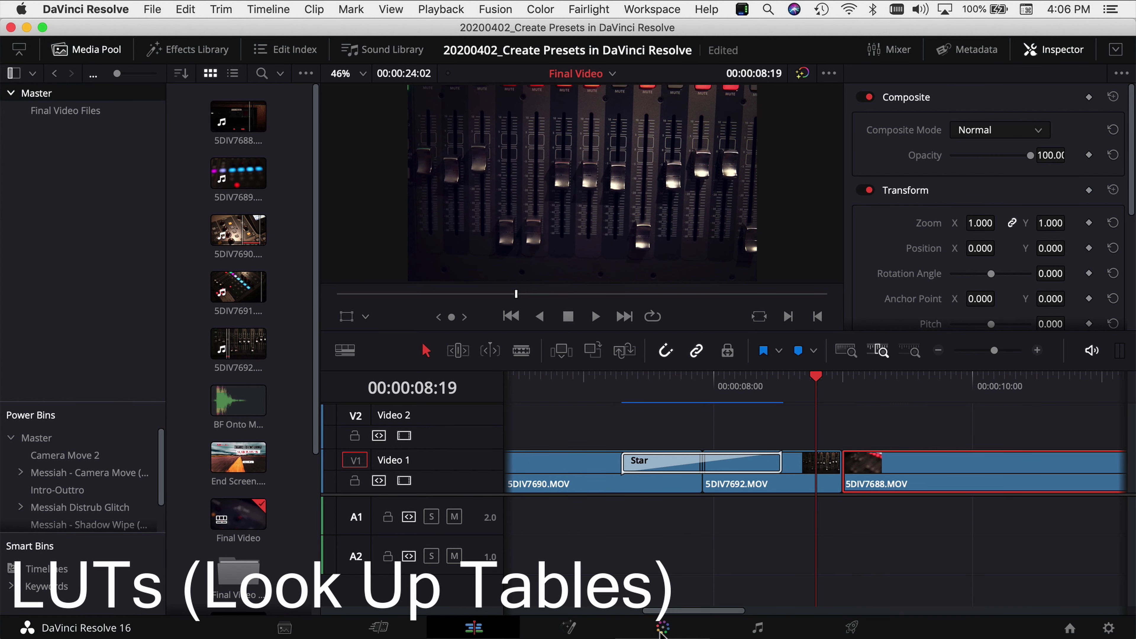
# On the Color page, generate a 33 Point Cube 3D LUT from clip 03 and save it to the Desktop as Sample Lut.
pyautogui.click(661, 629)
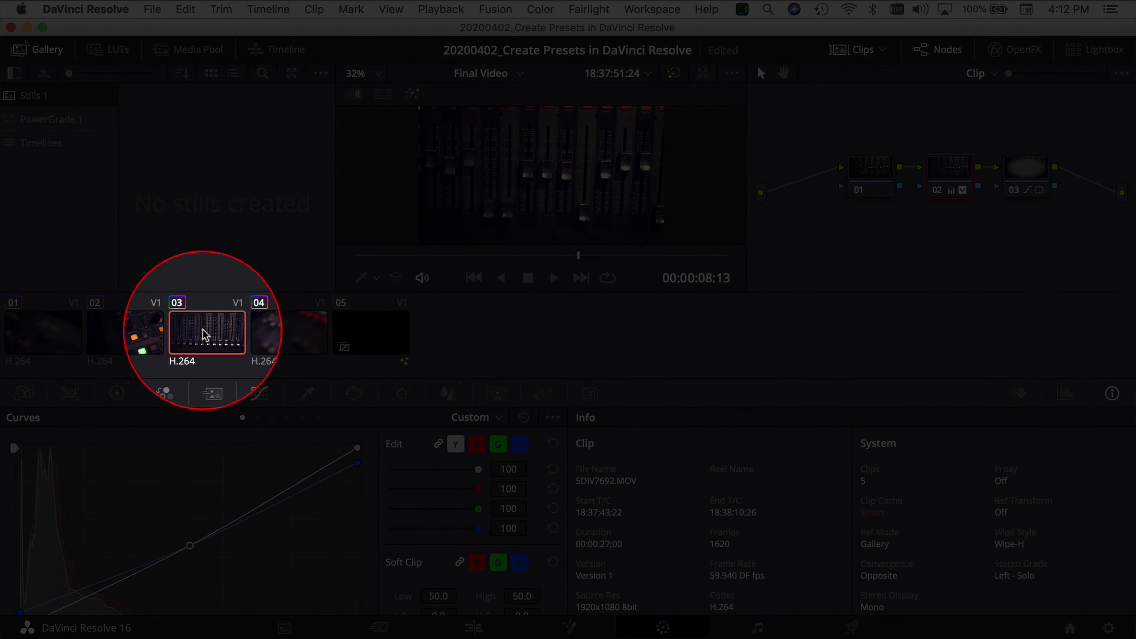
pyautogui.rightClick(204, 335)
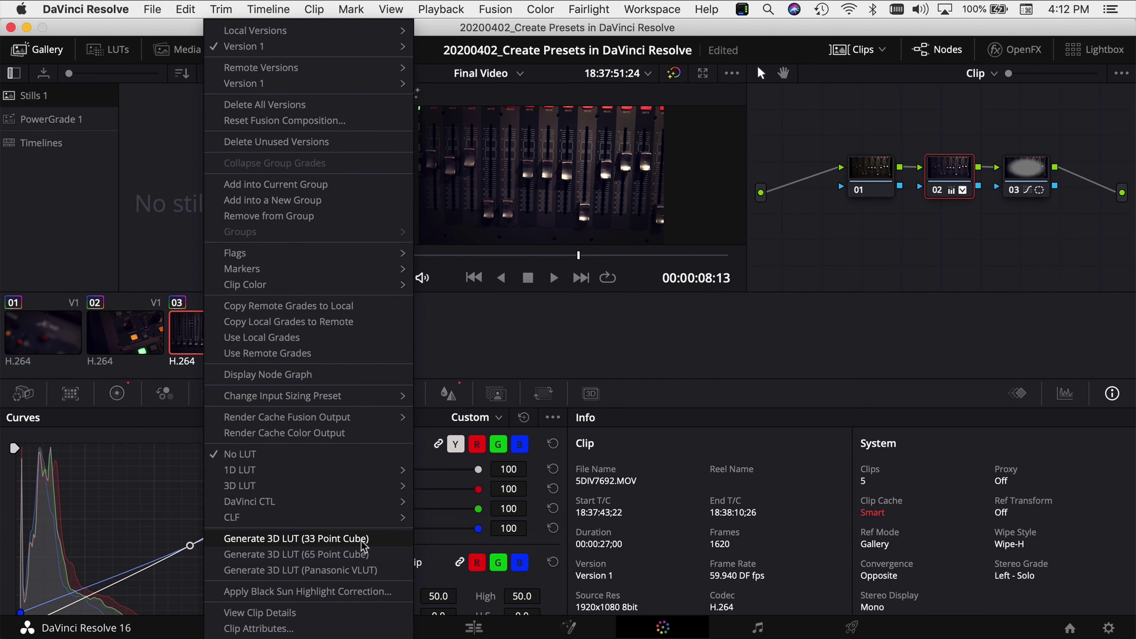
pyautogui.click(362, 540)
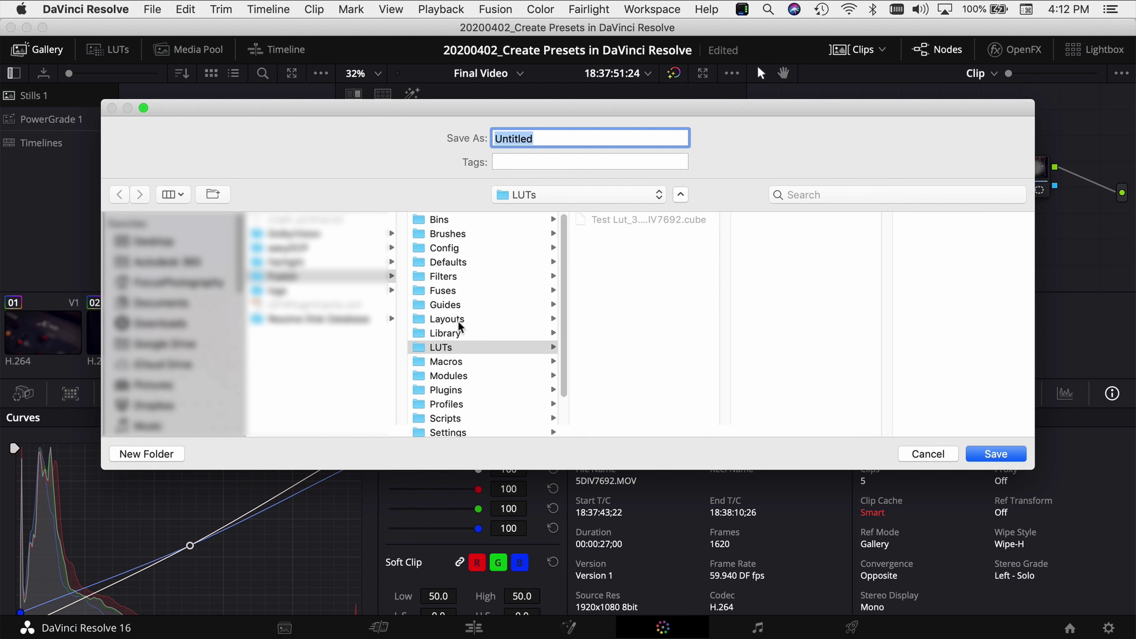
pyautogui.click(187, 239)
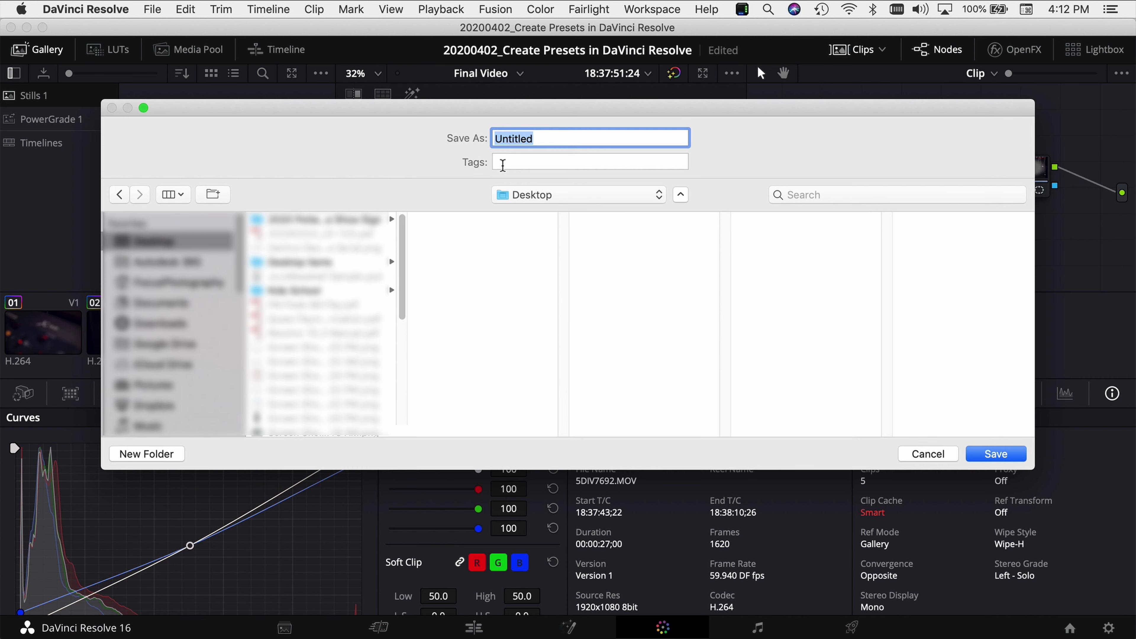
pyautogui.write('Sample Lut')
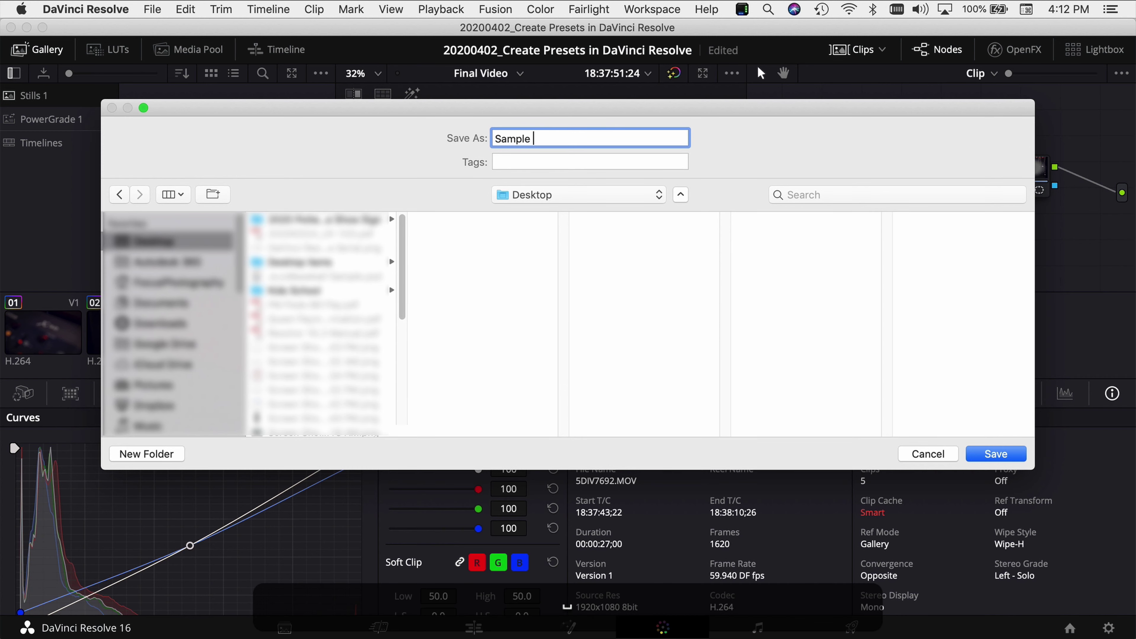
pyautogui.click(991, 454)
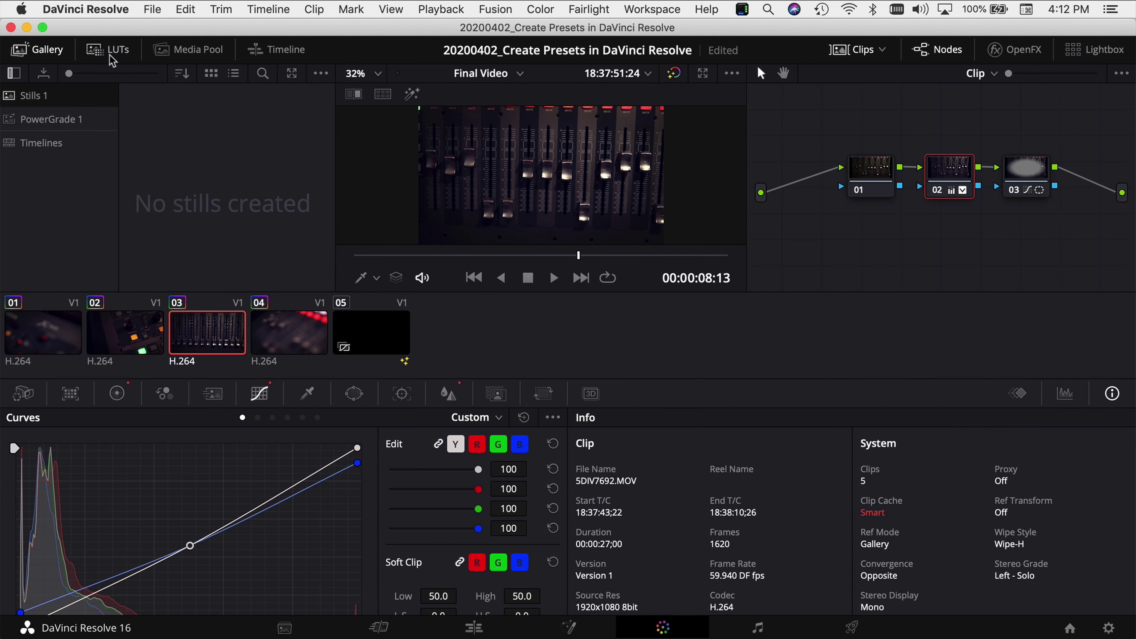
# Show the LUT browser and reveal the 35 Free LUTs folder in Finder.
pyautogui.click(117, 51)
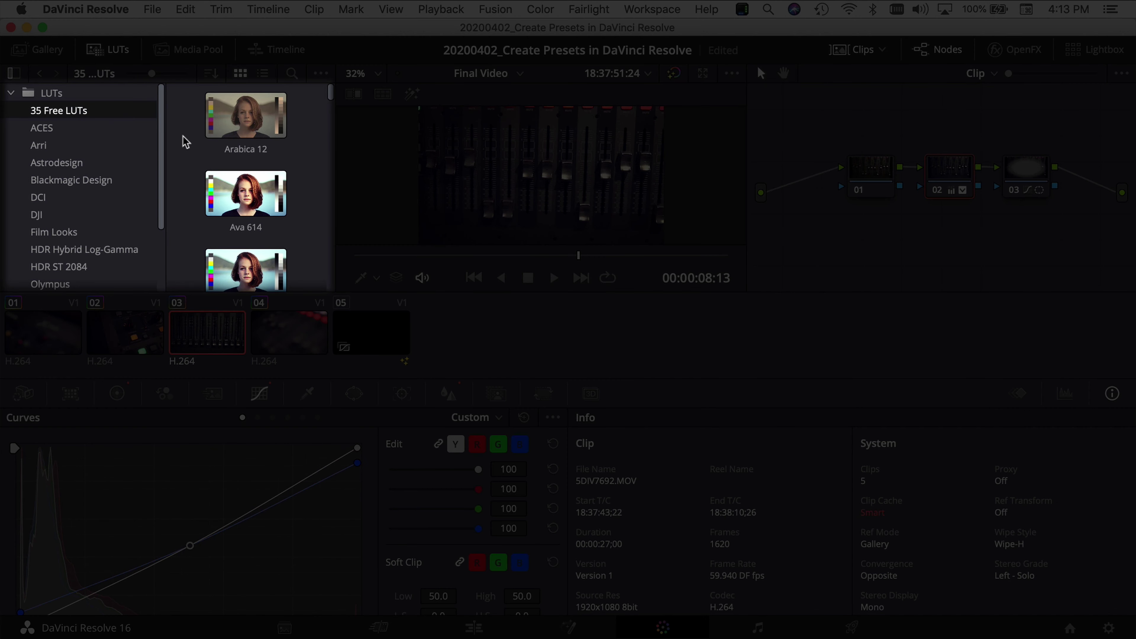
pyautogui.scroll(-3, 65, 179)
pyautogui.scroll(3, 66, 180)
pyautogui.rightClick(66, 112)
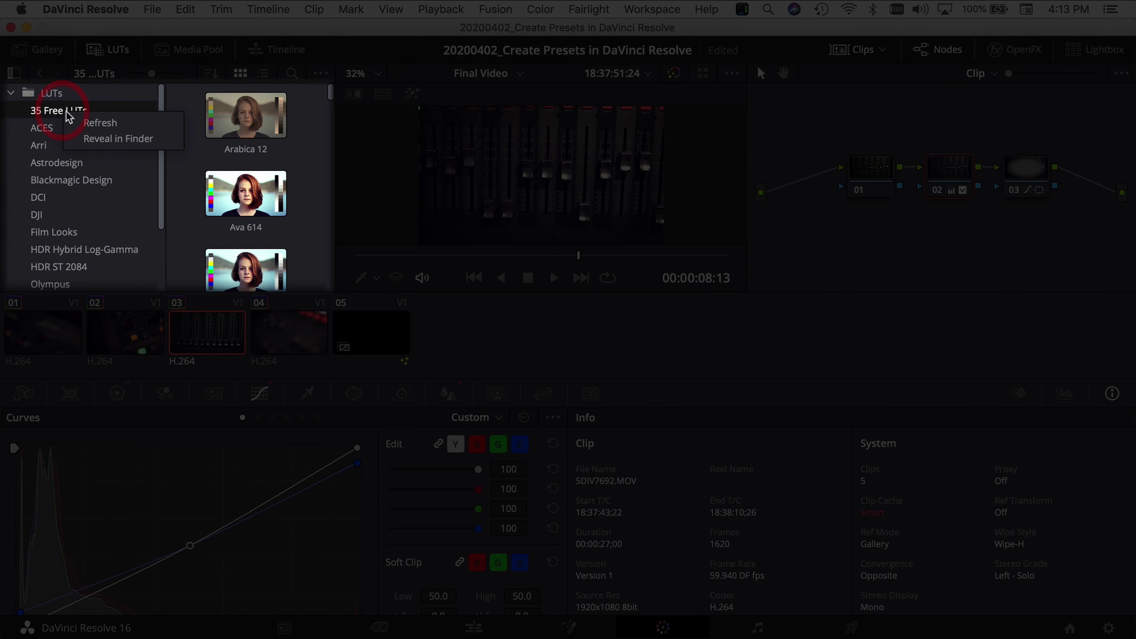
pyautogui.click(98, 140)
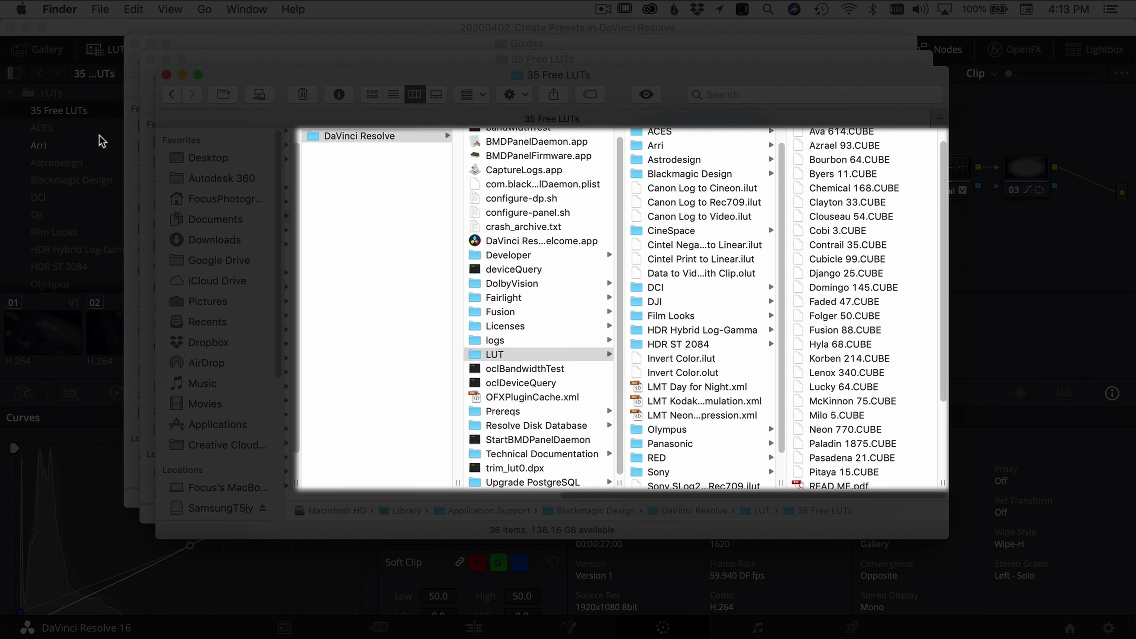
# Create a new folder named User inside DaVinci Resolve's LUT folder.
pyautogui.click(501, 355)
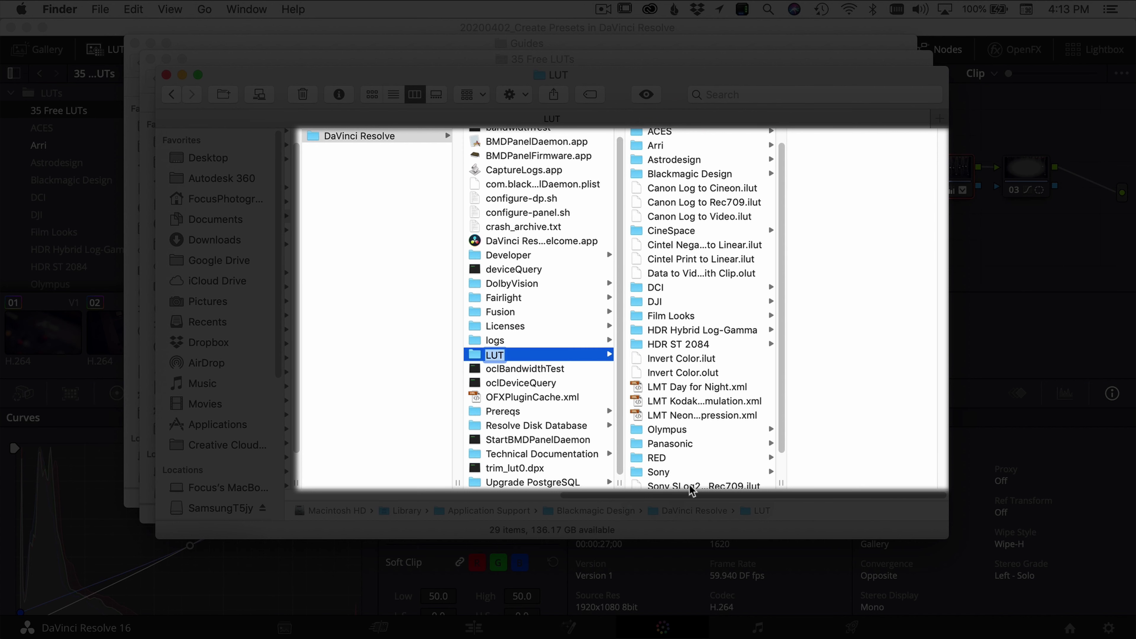
pyautogui.scroll(1, 675, 334)
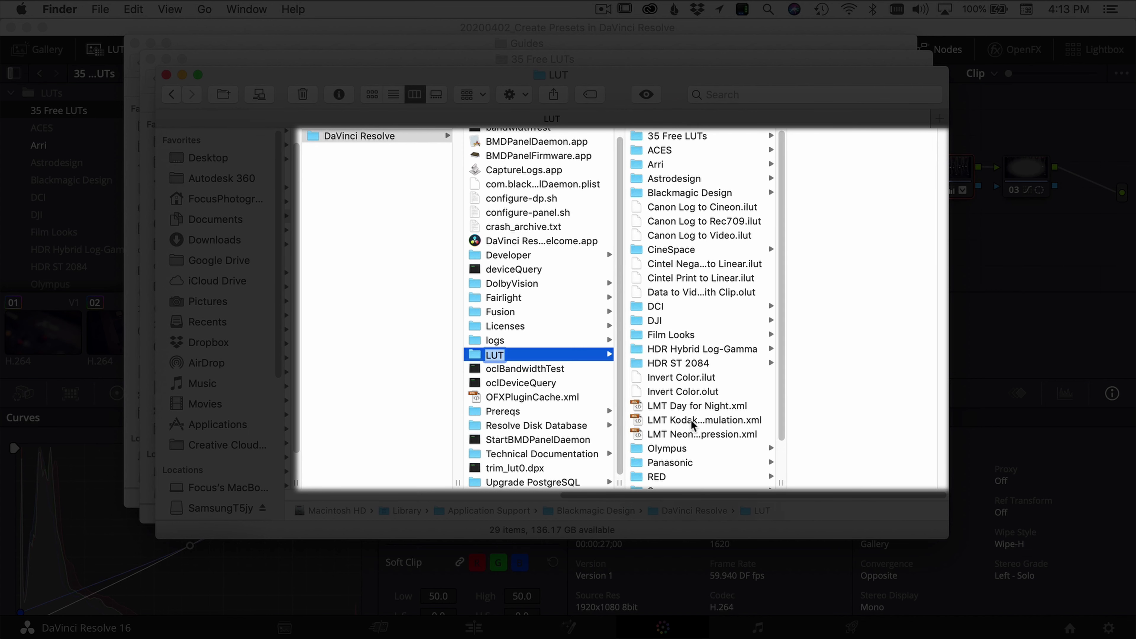
pyautogui.scroll(-3, 691, 420)
pyautogui.click(227, 95)
pyautogui.click(226, 95)
pyautogui.write('User')
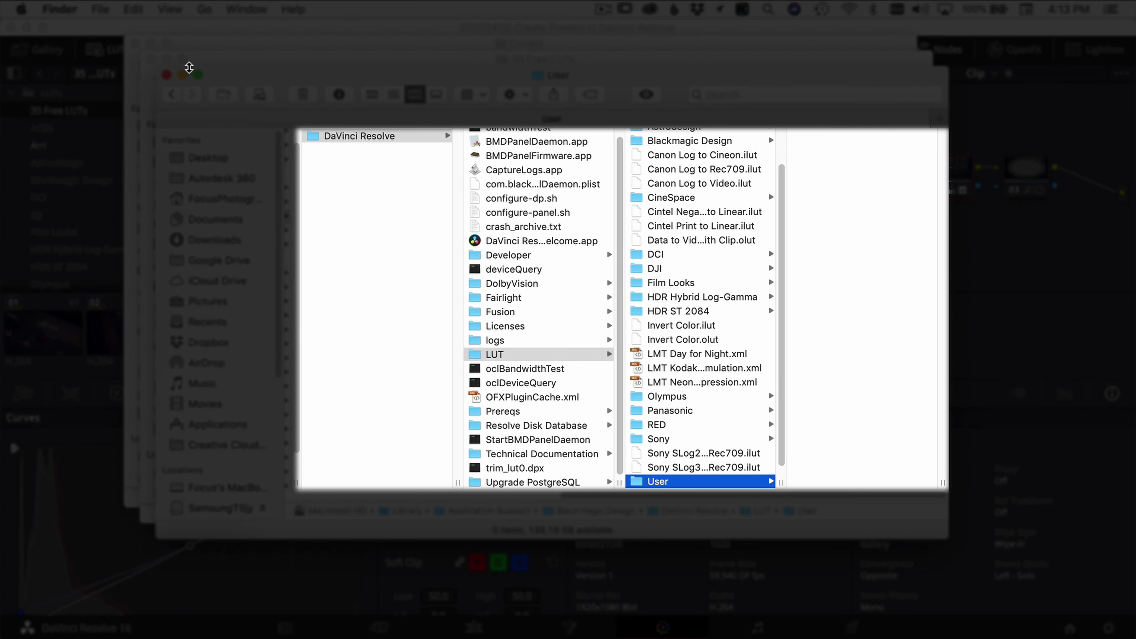
pyautogui.press('Return')
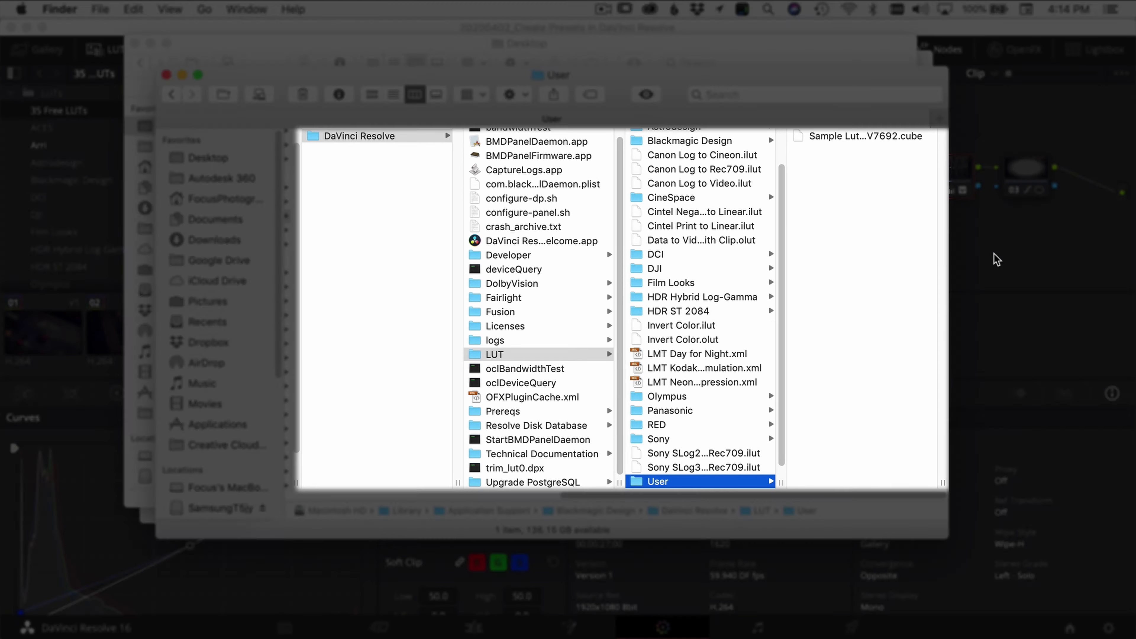
# Switch back to DaVinci Resolve, refresh the LUT list and open the User LUT folder.
pyautogui.click(994, 254)
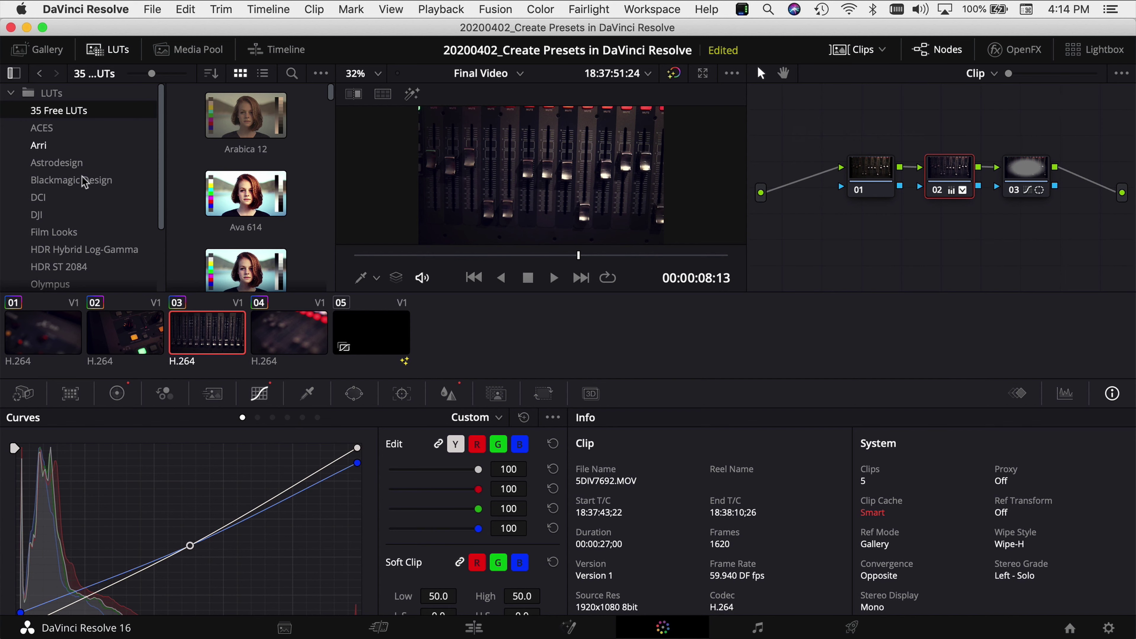
pyautogui.scroll(-3, 83, 181)
pyautogui.scroll(3, 78, 224)
pyautogui.rightClick(131, 146)
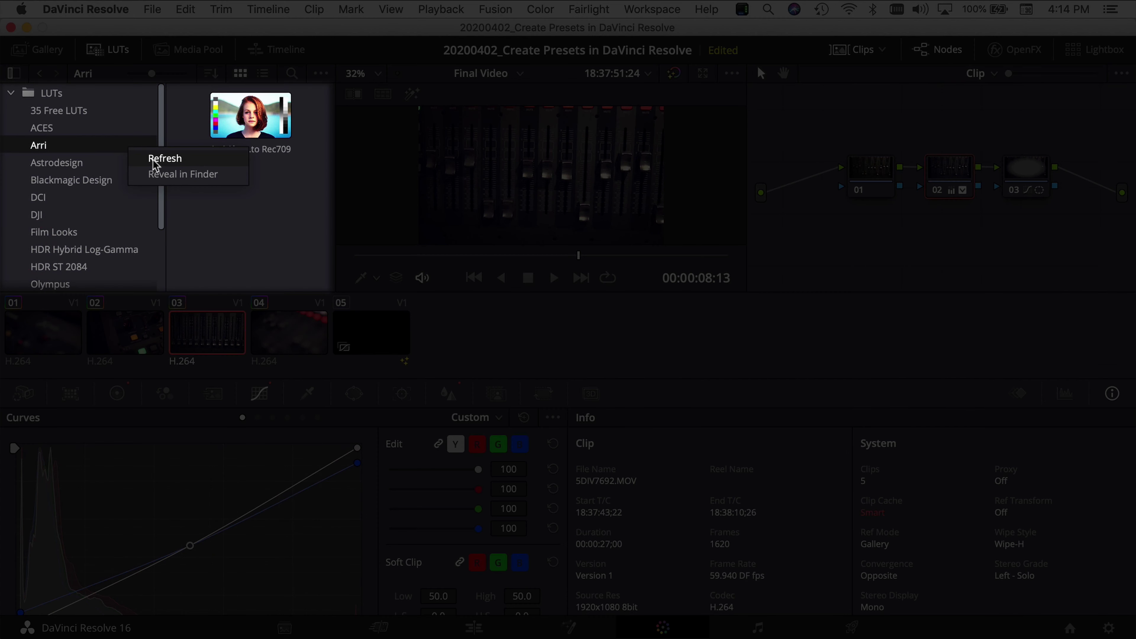
pyautogui.click(154, 162)
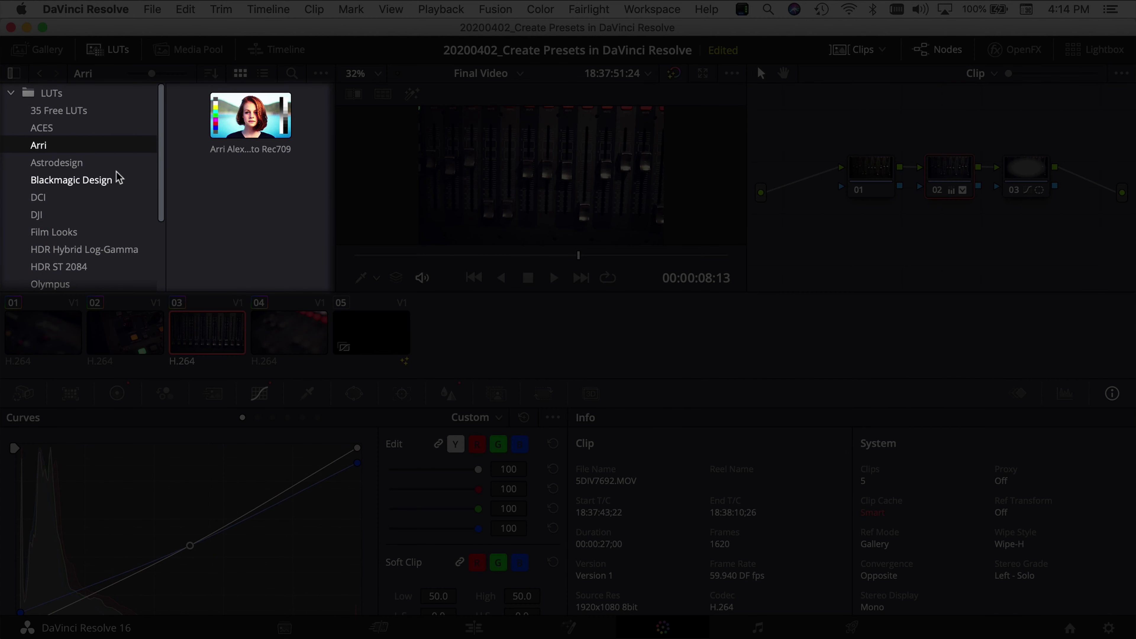
pyautogui.scroll(-2, 93, 212)
pyautogui.scroll(-1, 92, 213)
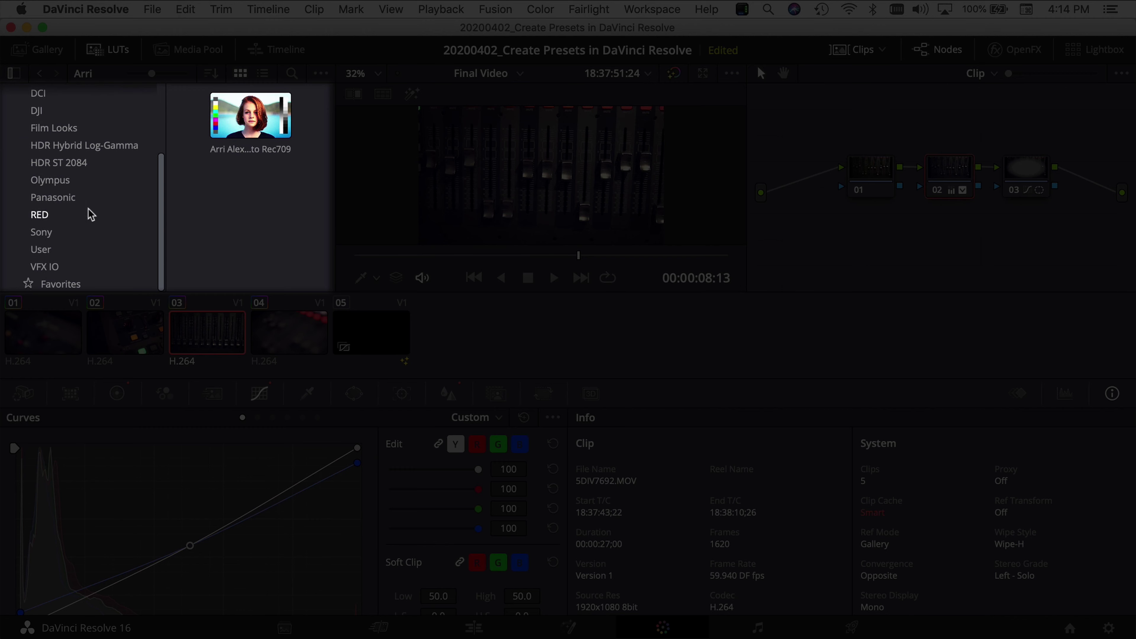
pyautogui.click(41, 251)
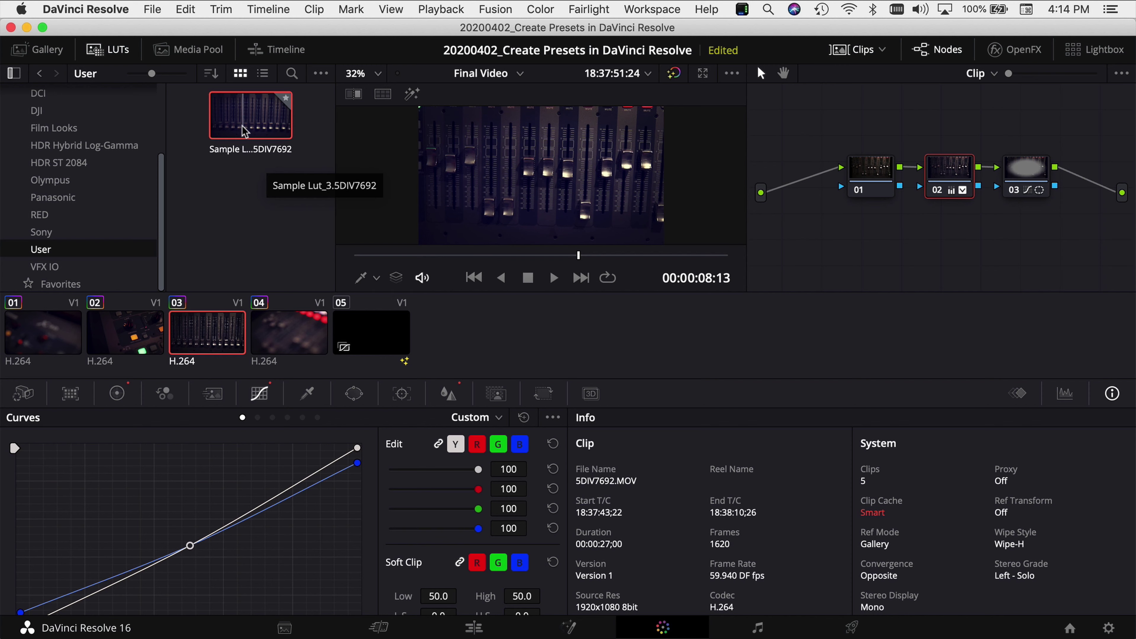
# Delete nodes 02 and 03 from clip 03's graph and apply the Sample Lut to a new serial node.
pyautogui.keyDown('shift'); pyautogui.click(1010, 156); pyautogui.keyUp('shift')
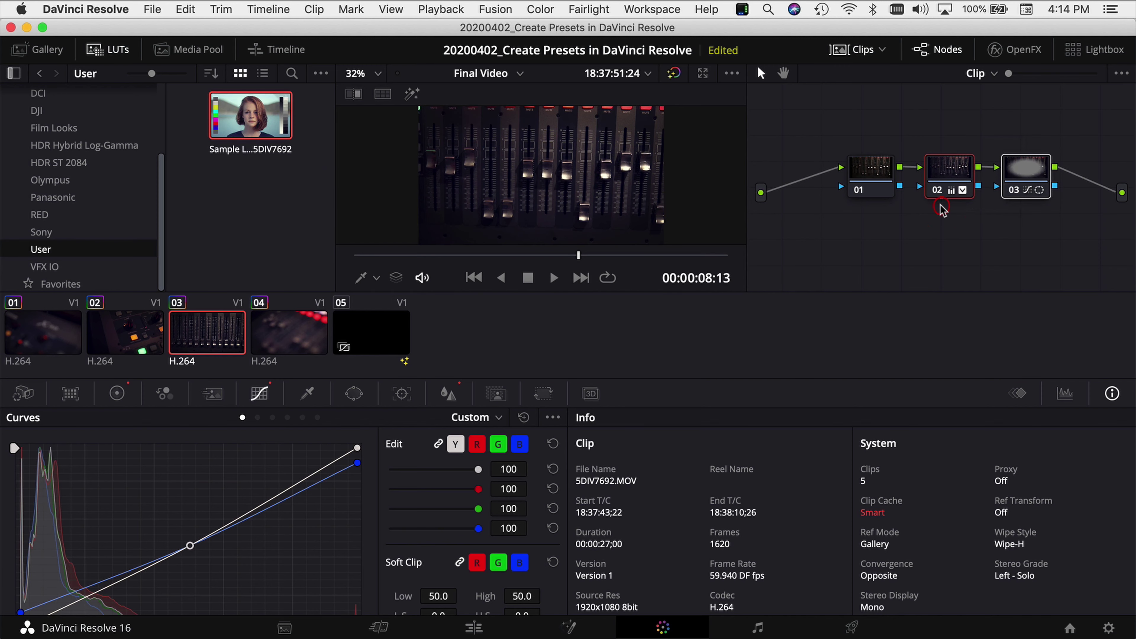
pyautogui.press('BackSpace')
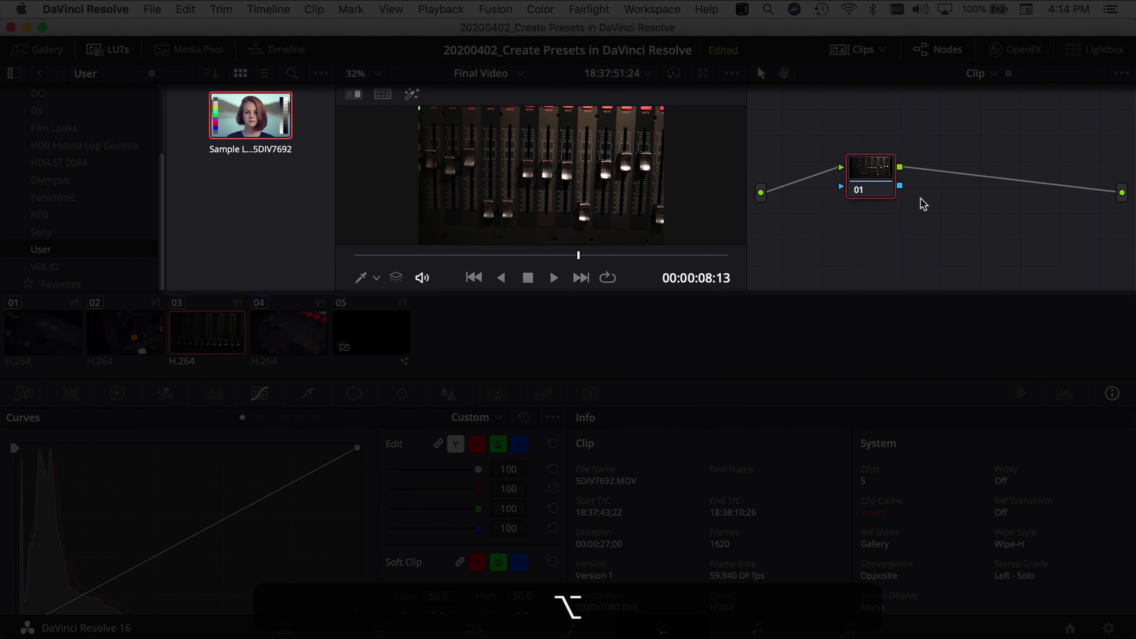
pyautogui.hotkey('alt', 's')
pyautogui.moveTo(268, 116); pyautogui.dragTo(949, 172)
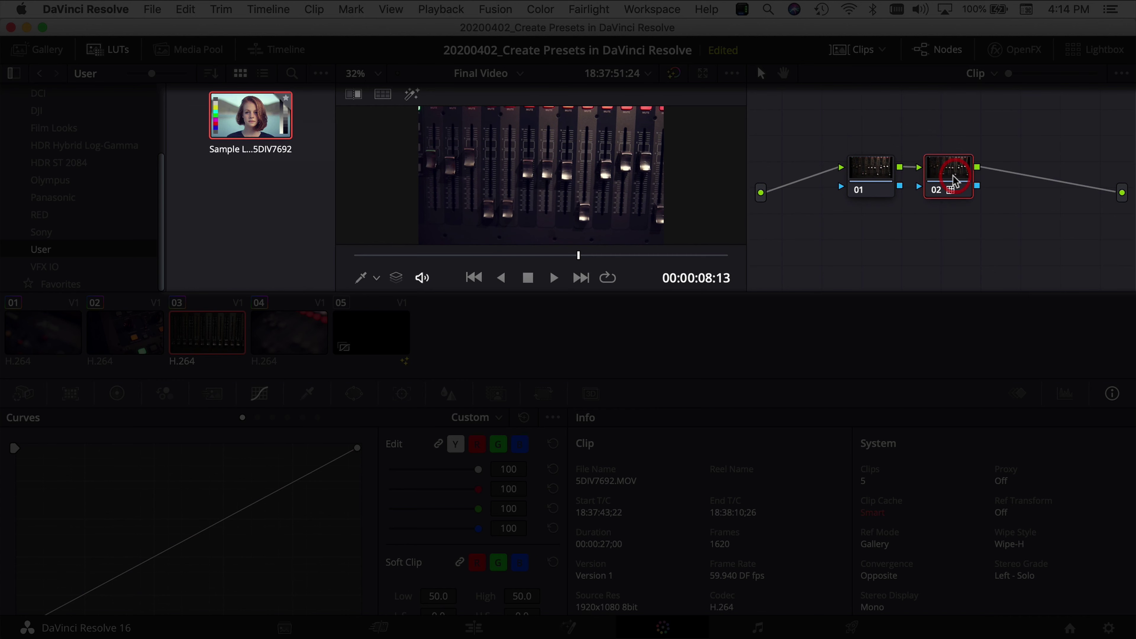
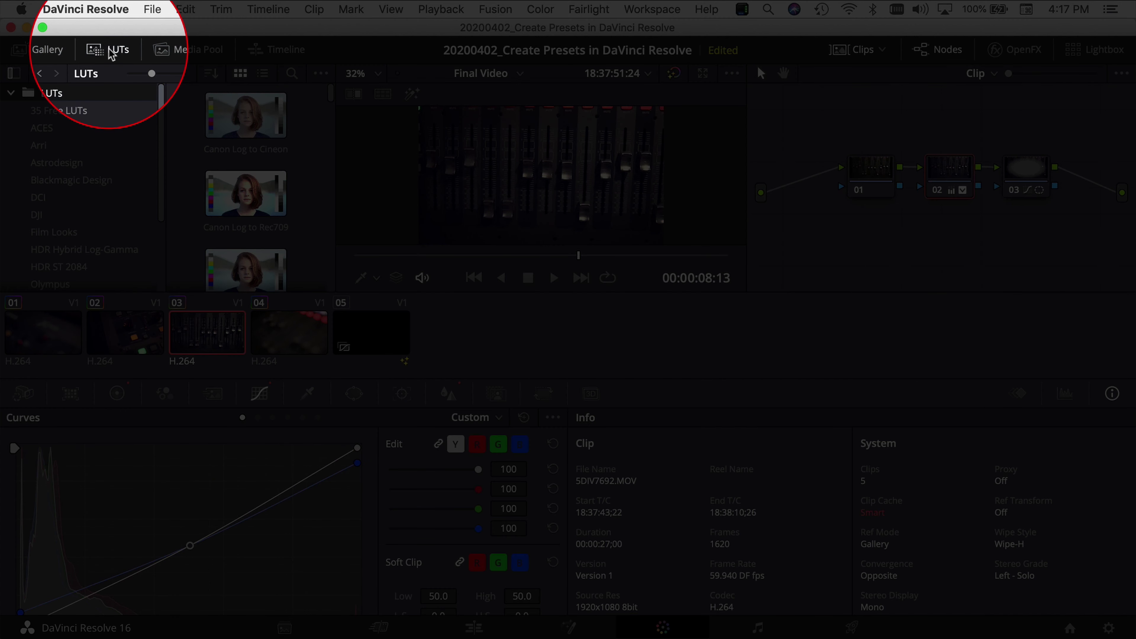
# Replace the LUT browser with the gallery and grab a still of clip 03's grade.
pyautogui.click(113, 50)
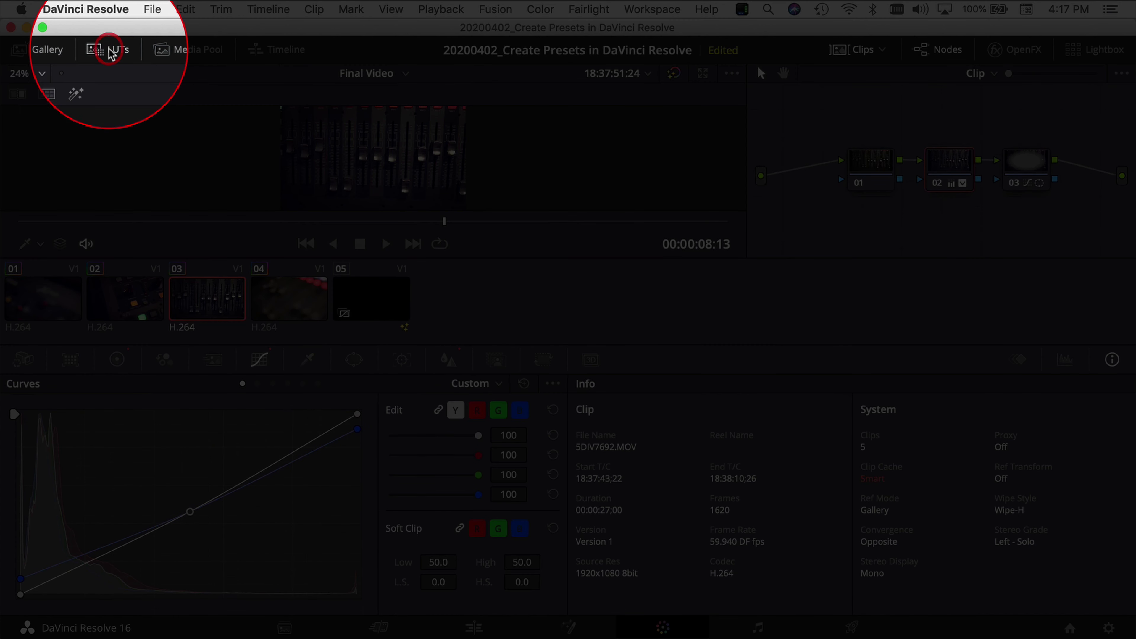
pyautogui.click(47, 50)
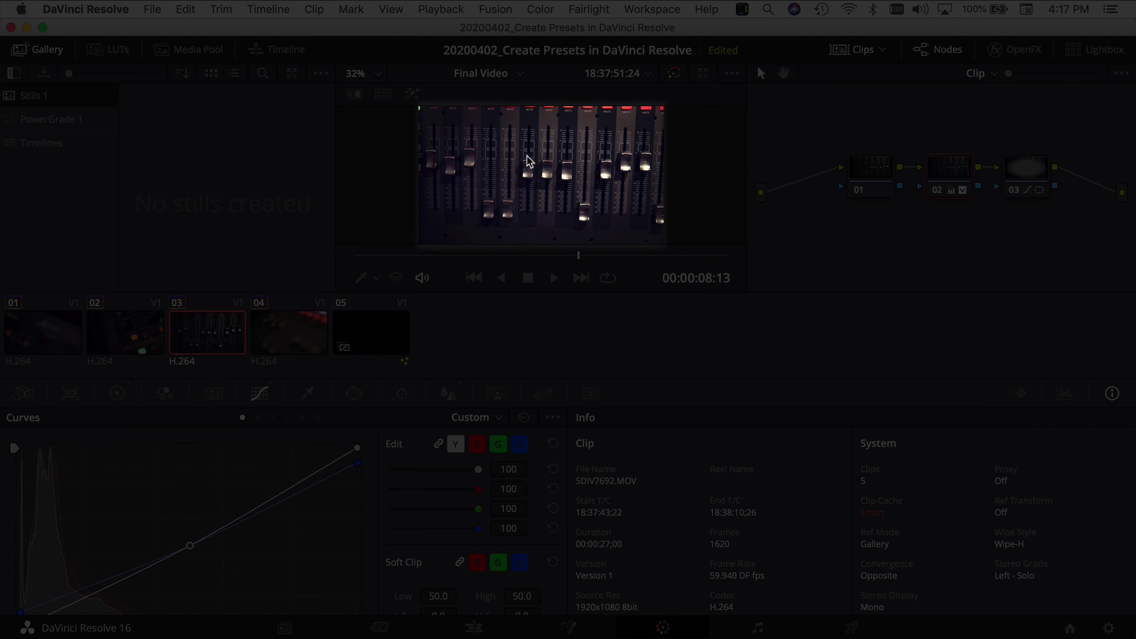
pyautogui.rightClick(529, 162)
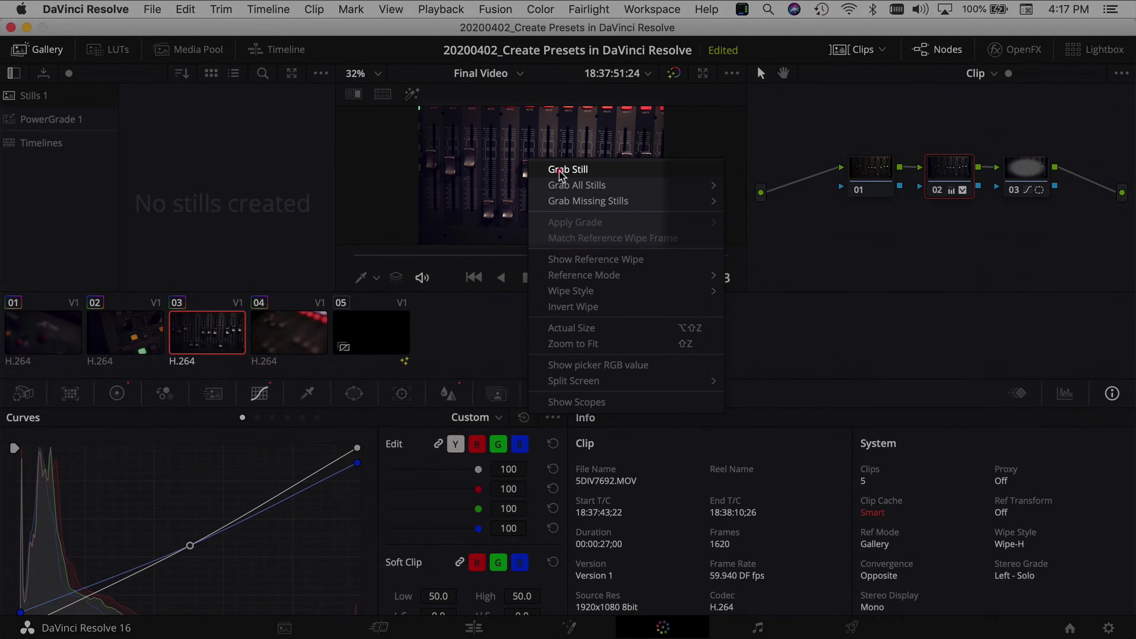
pyautogui.click(562, 170)
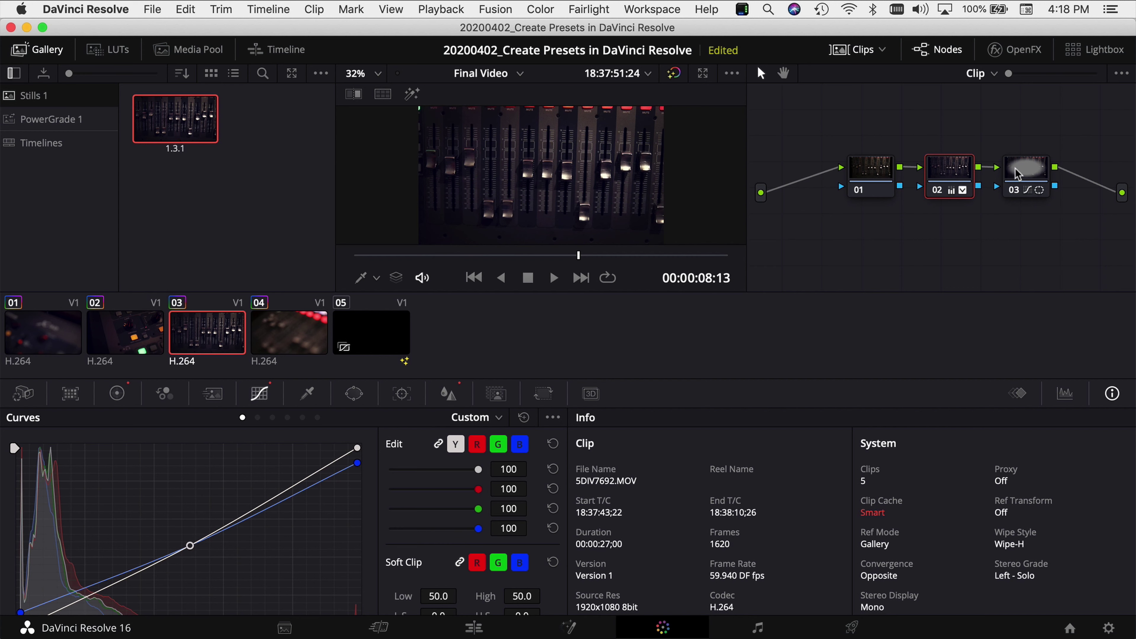
# Apply the grabbed still's grade to clip 04 and select nodes 01, 02 and 03 in its graph.
pyautogui.click(319, 325)
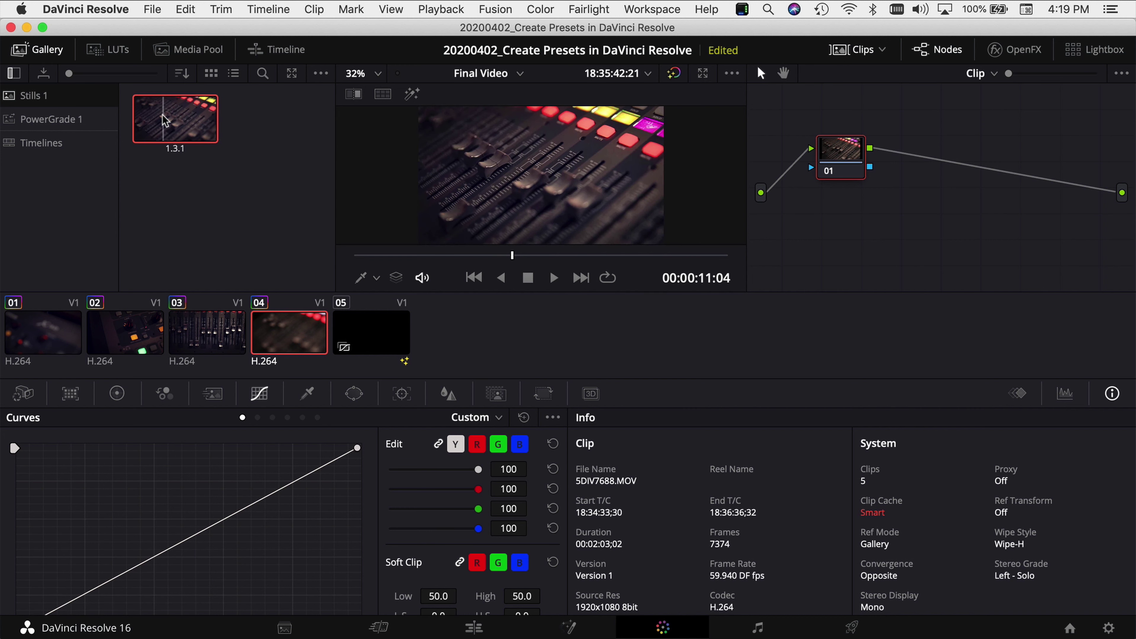
pyautogui.moveTo(166, 120); pyautogui.dragTo(850, 158)
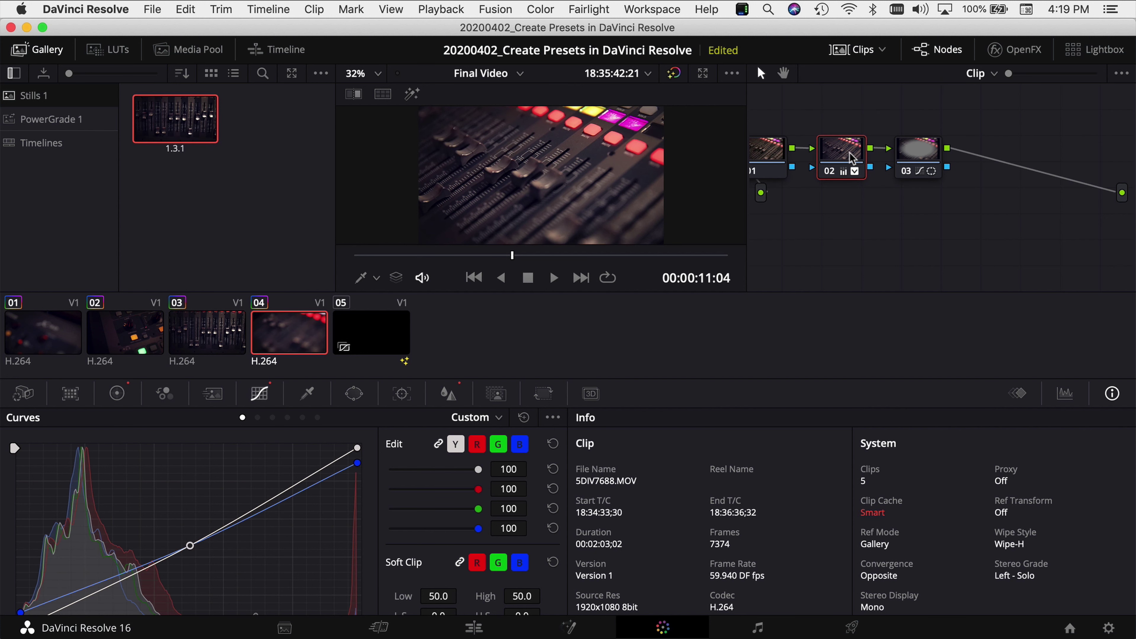
pyautogui.moveTo(920, 110); pyautogui.dragTo(885, 151)
pyautogui.click(818, 150)
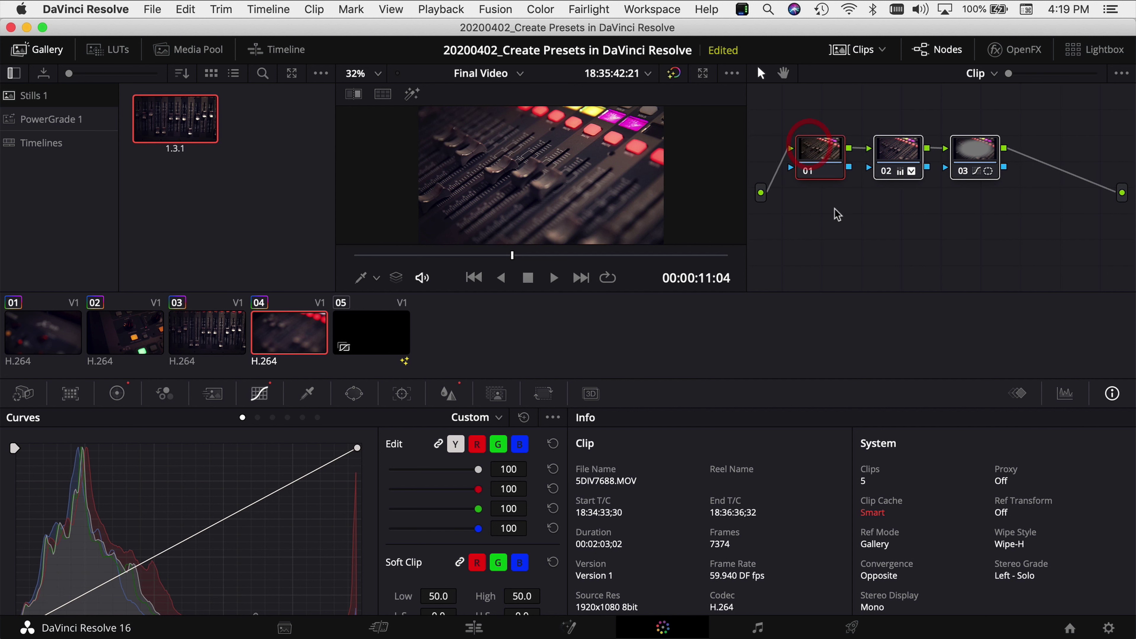
pyautogui.keyDown('shift'); pyautogui.click(891, 171); pyautogui.keyUp('shift')
pyautogui.keyDown('shift'); pyautogui.click(962, 171); pyautogui.keyUp('shift')
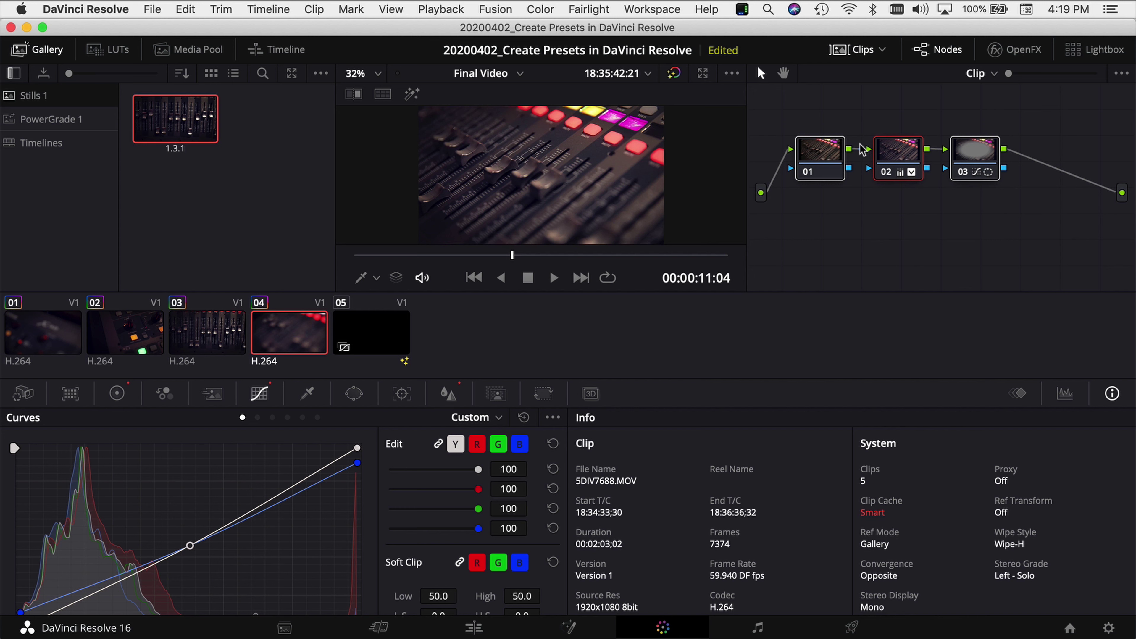
# Open the PowerGrade 1 album in the gallery to view its saved stills.
pyautogui.moveTo(909, 154)
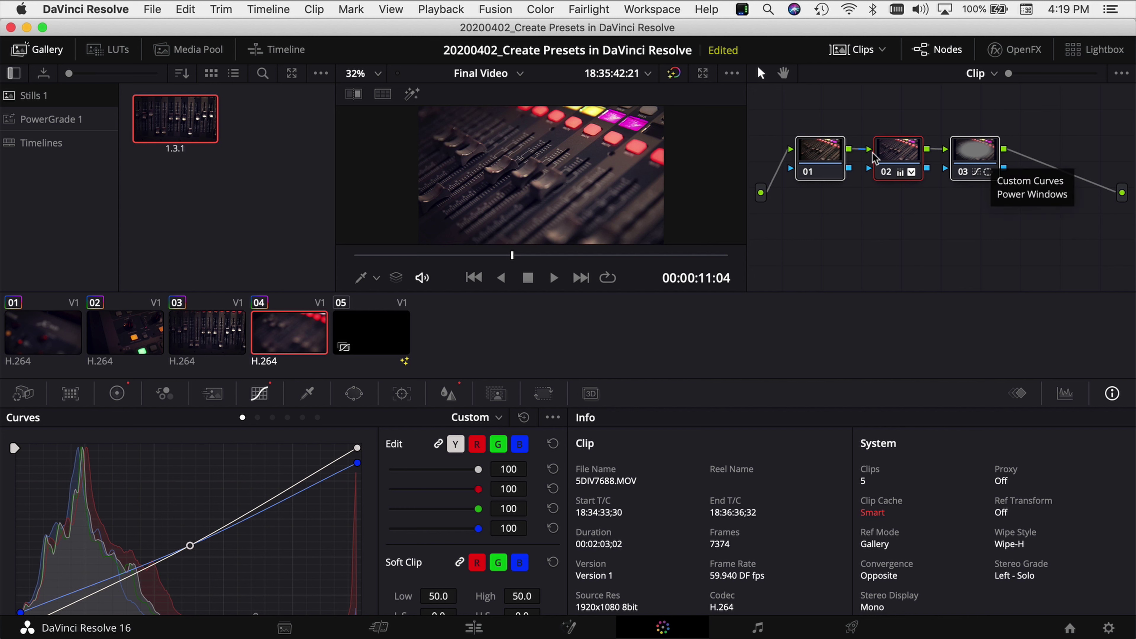
pyautogui.moveTo(908, 174)
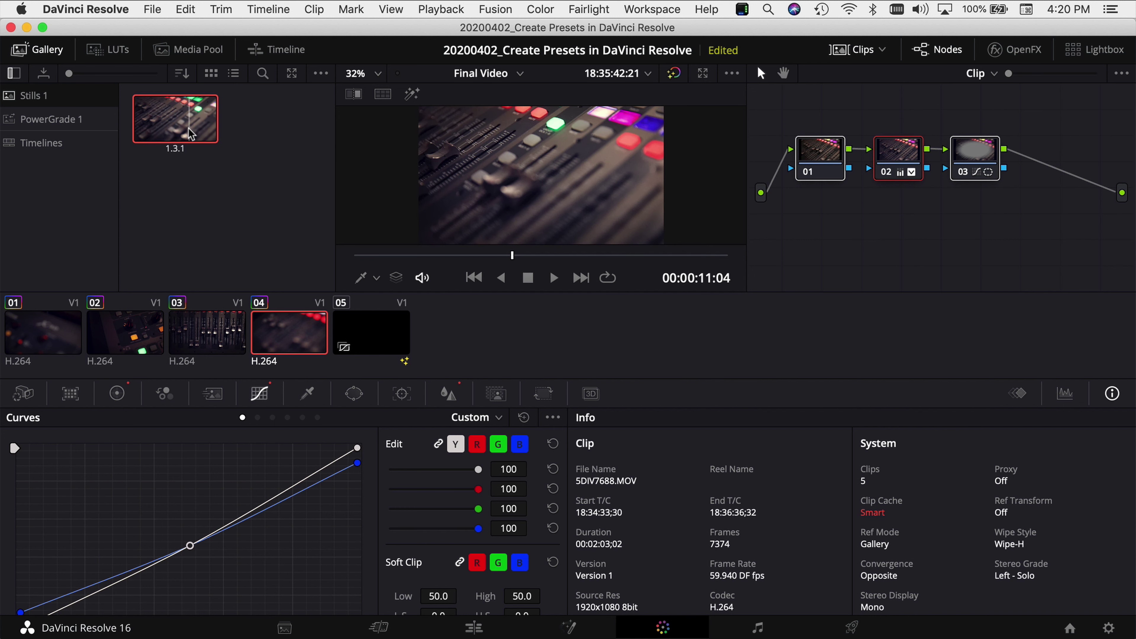
pyautogui.click(107, 119)
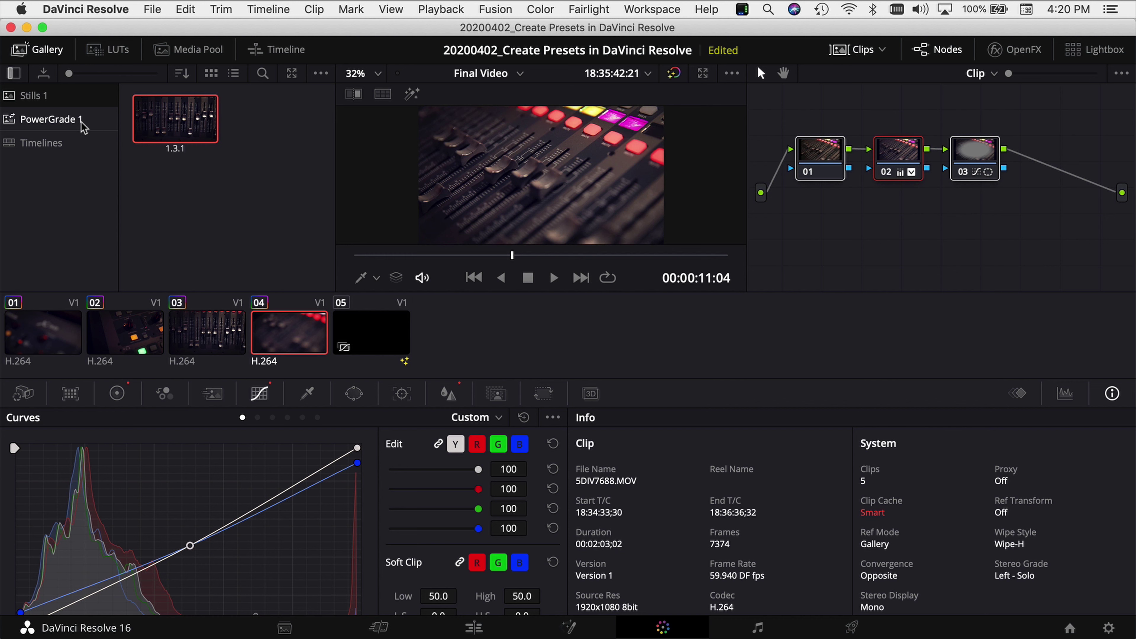
pyautogui.moveTo(174, 128)
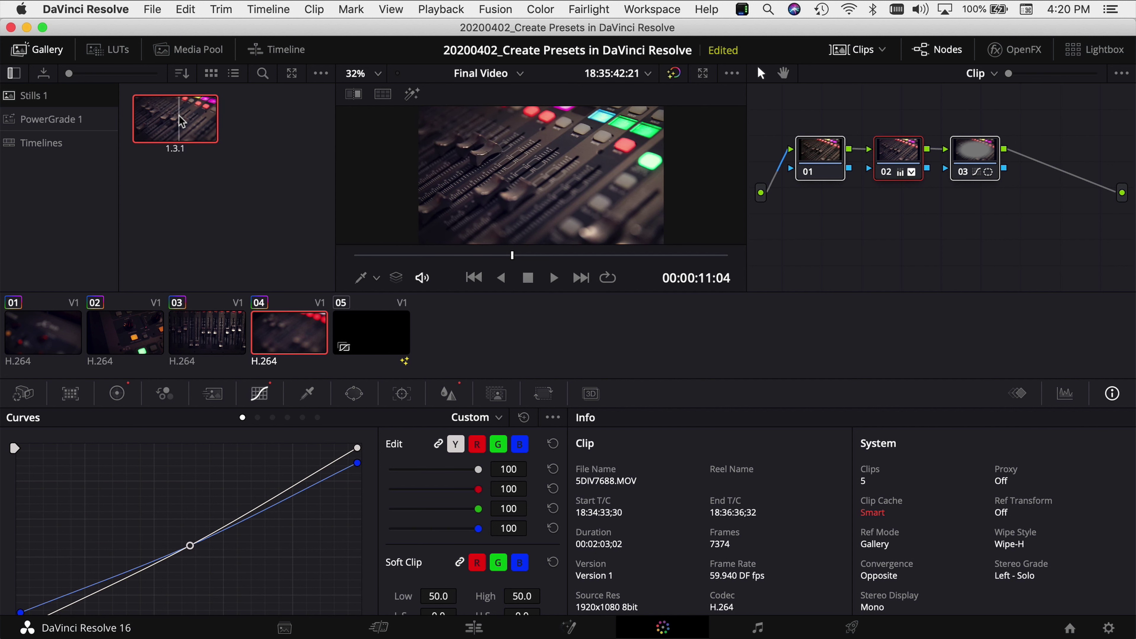
pyautogui.click(82, 121)
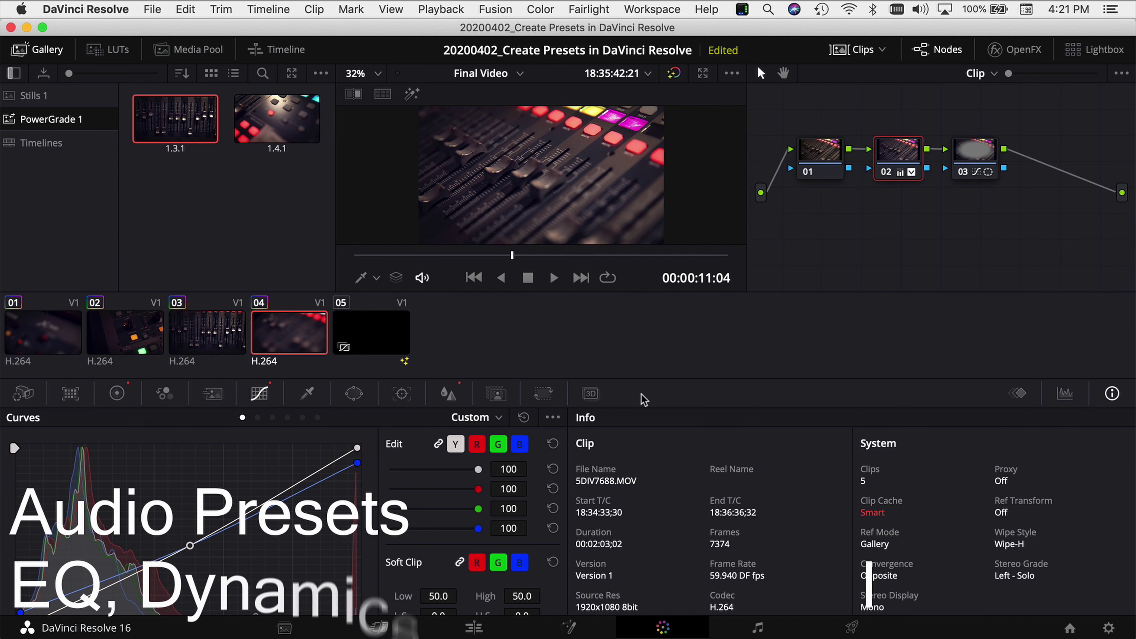
# Switch to the Fairlight page and undo the last level change on Audio 1.
pyautogui.click(757, 628)
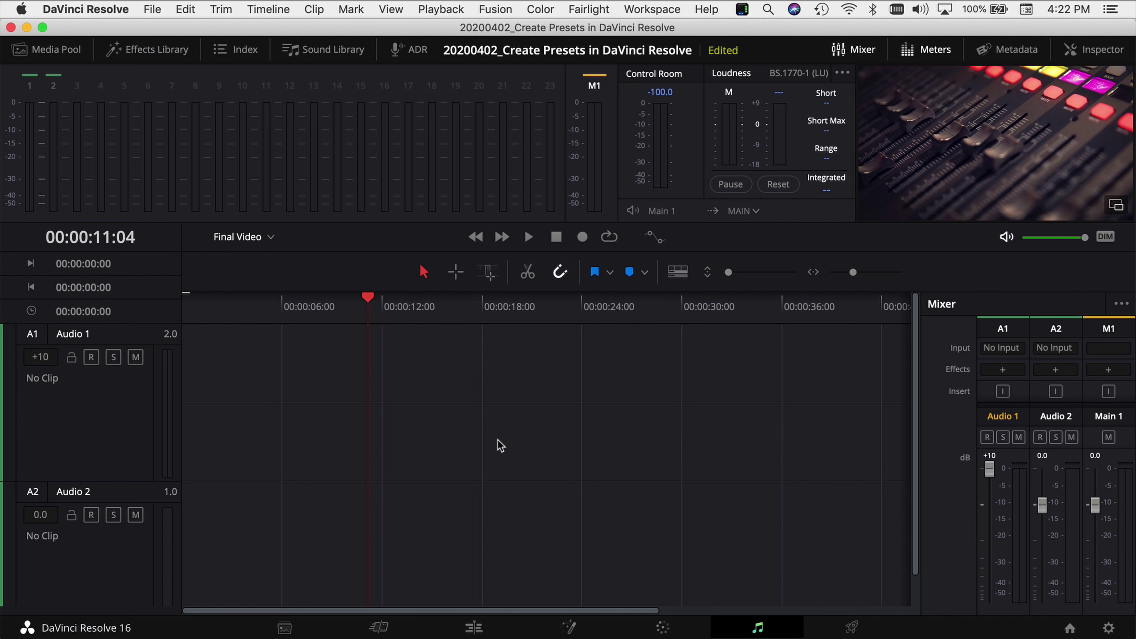
pyautogui.press('super+z')
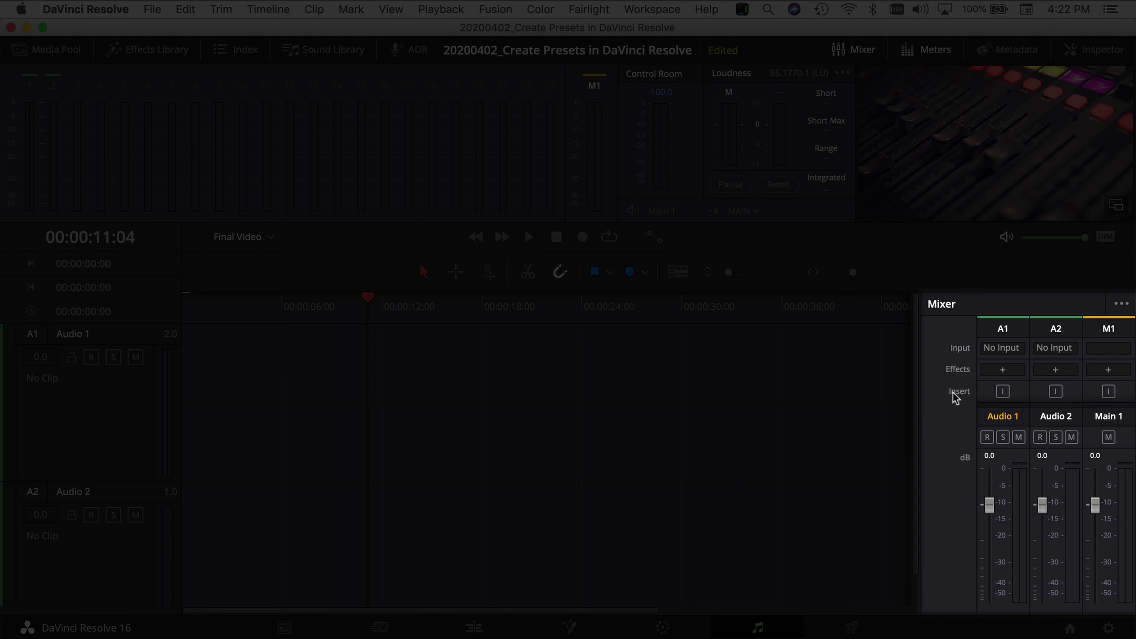
# Examine Audio 1's effects, EQ and dynamics settings in the mixer.
pyautogui.scroll(-3, 998, 391)
pyautogui.scroll(2, 1002, 386)
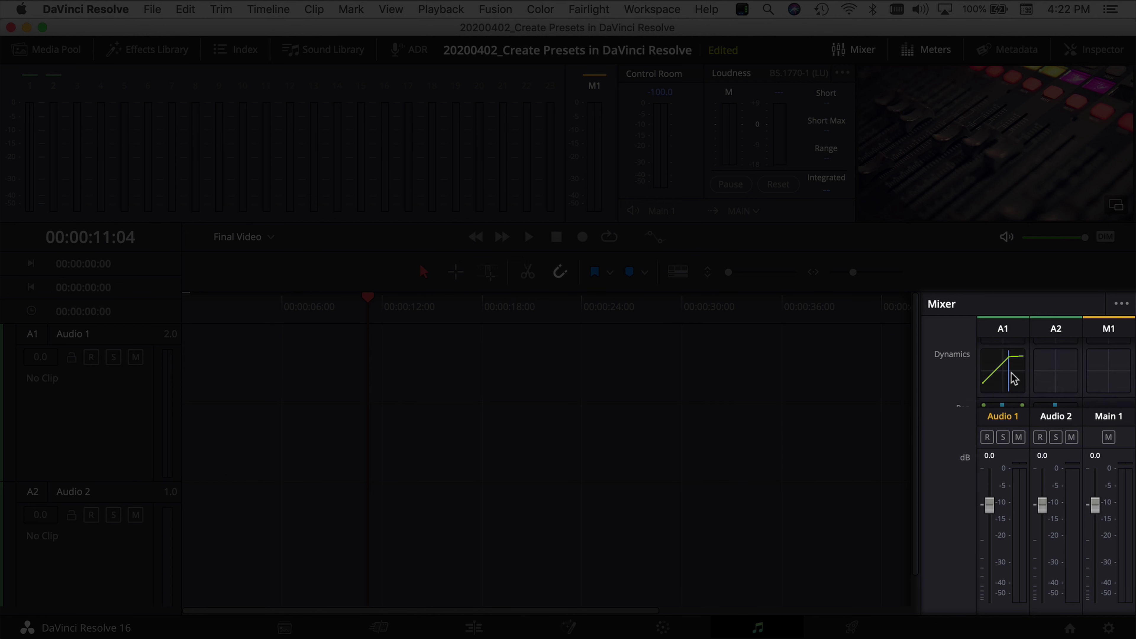
pyautogui.scroll(2, 1013, 379)
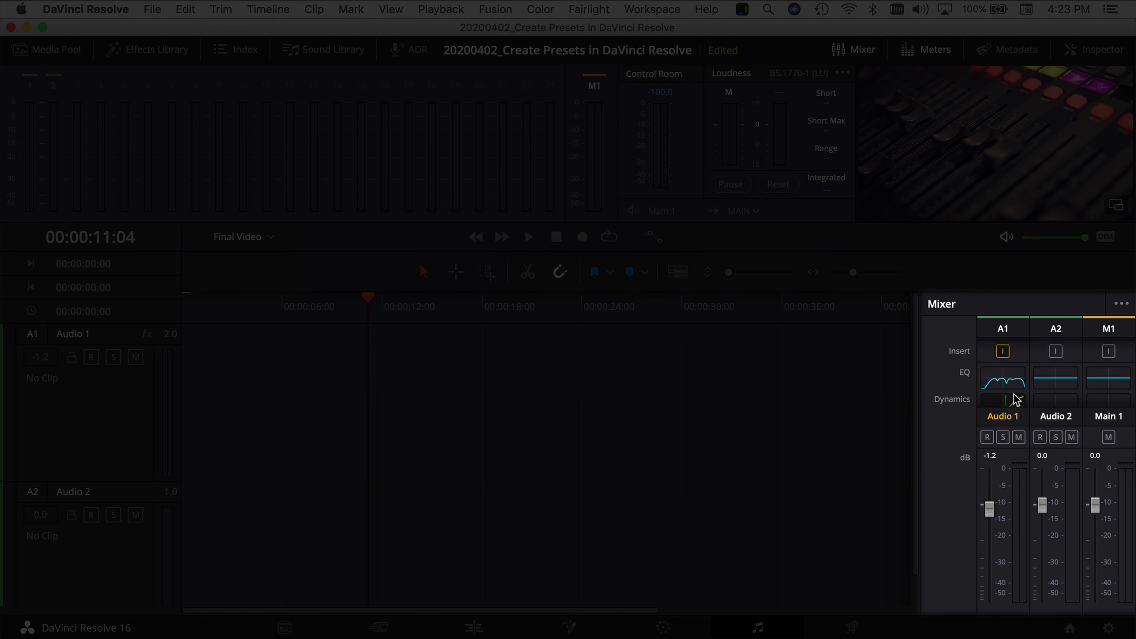
pyautogui.scroll(-2, 1012, 380)
pyautogui.scroll(4, 1013, 386)
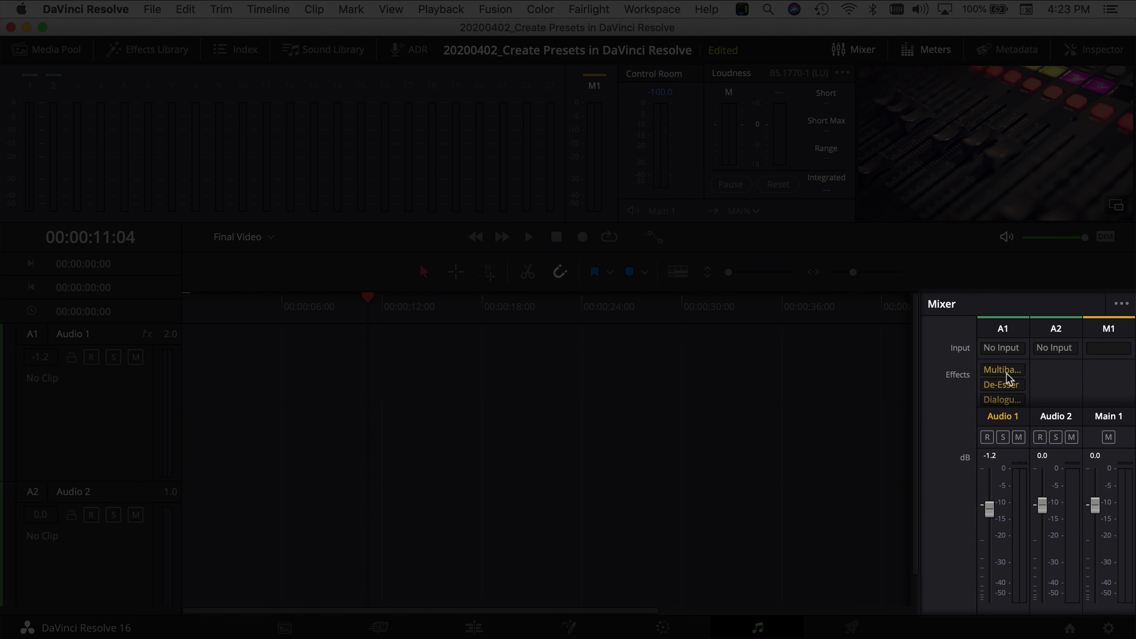
pyautogui.scroll(-3, 1013, 389)
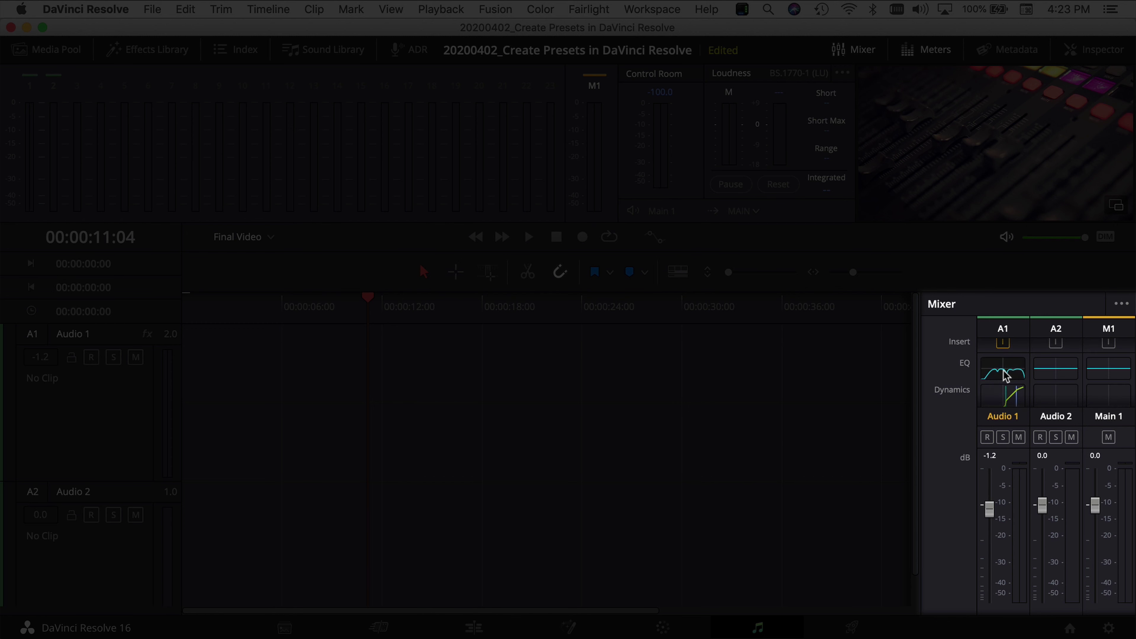
pyautogui.scroll(-2, 1005, 398)
pyautogui.scroll(2, 1003, 381)
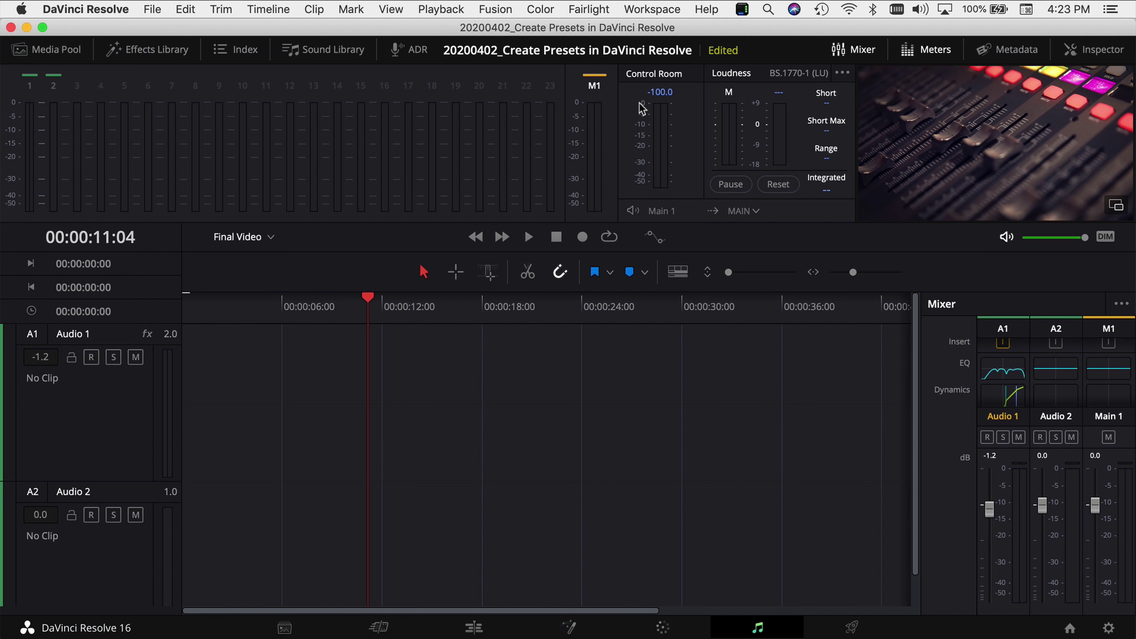
# Open the Fairlight Presets Library and filter it by Global track presets.
pyautogui.click(601, 11)
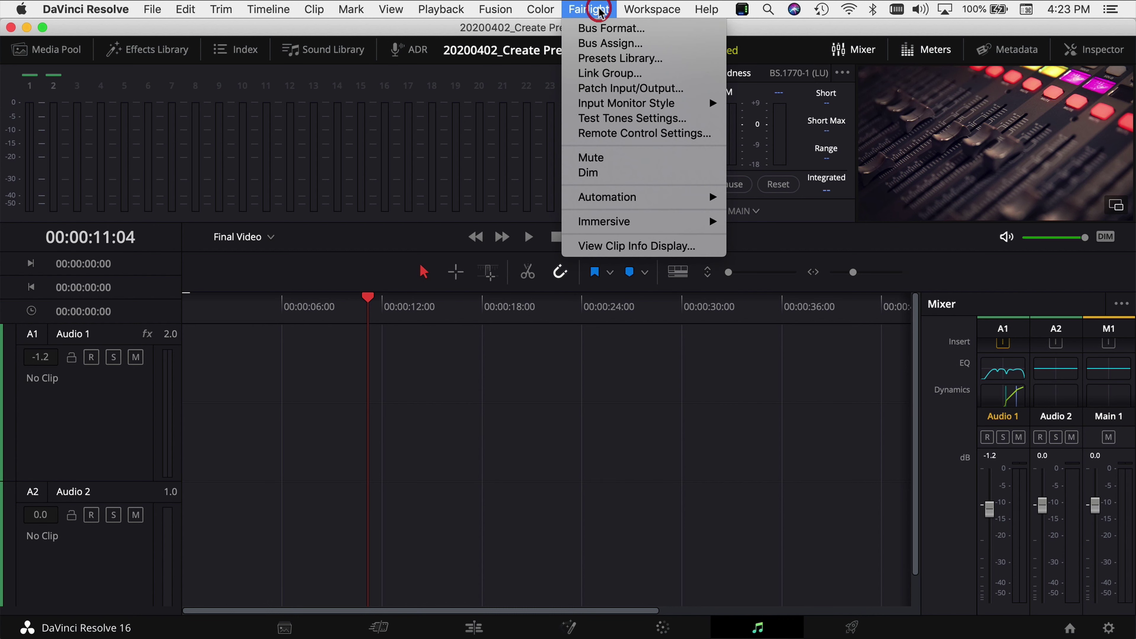
pyautogui.click(645, 62)
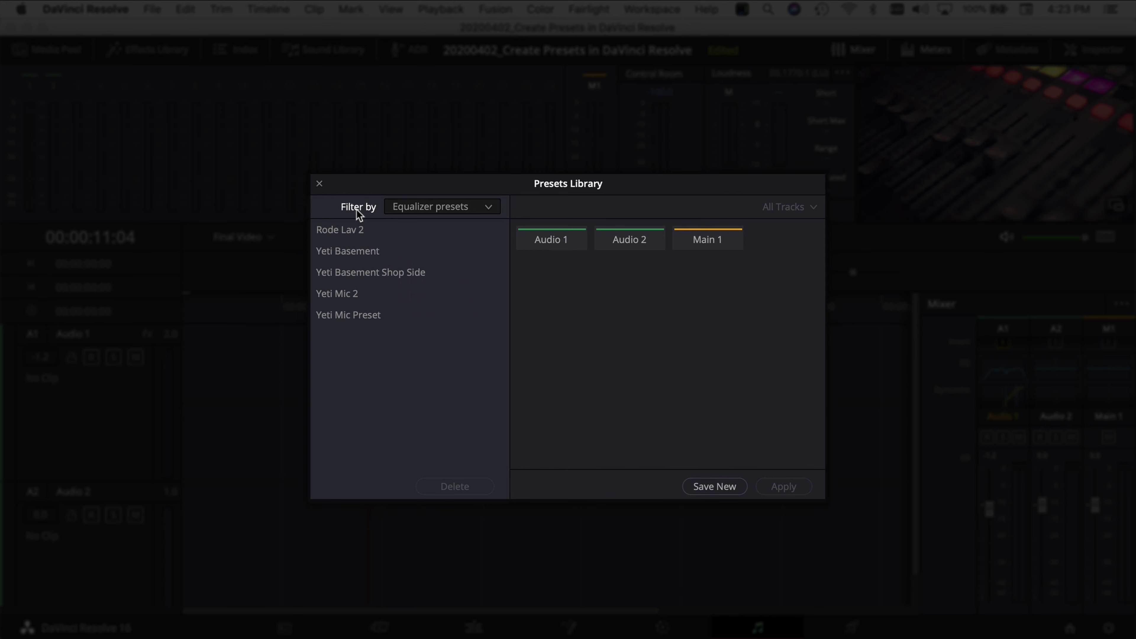
pyautogui.click(490, 208)
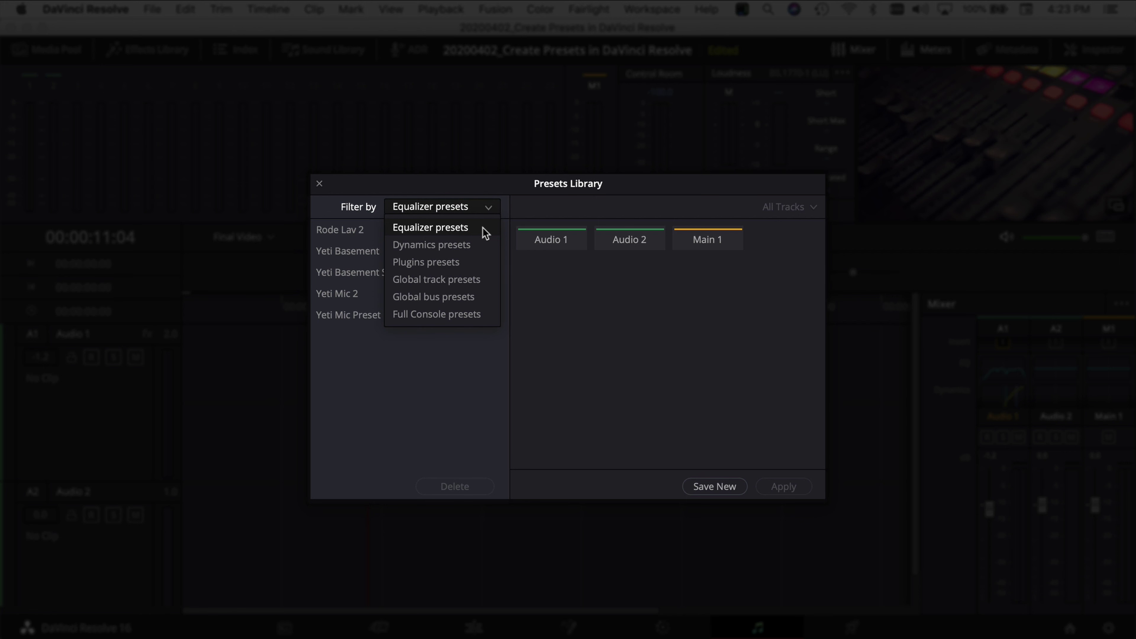
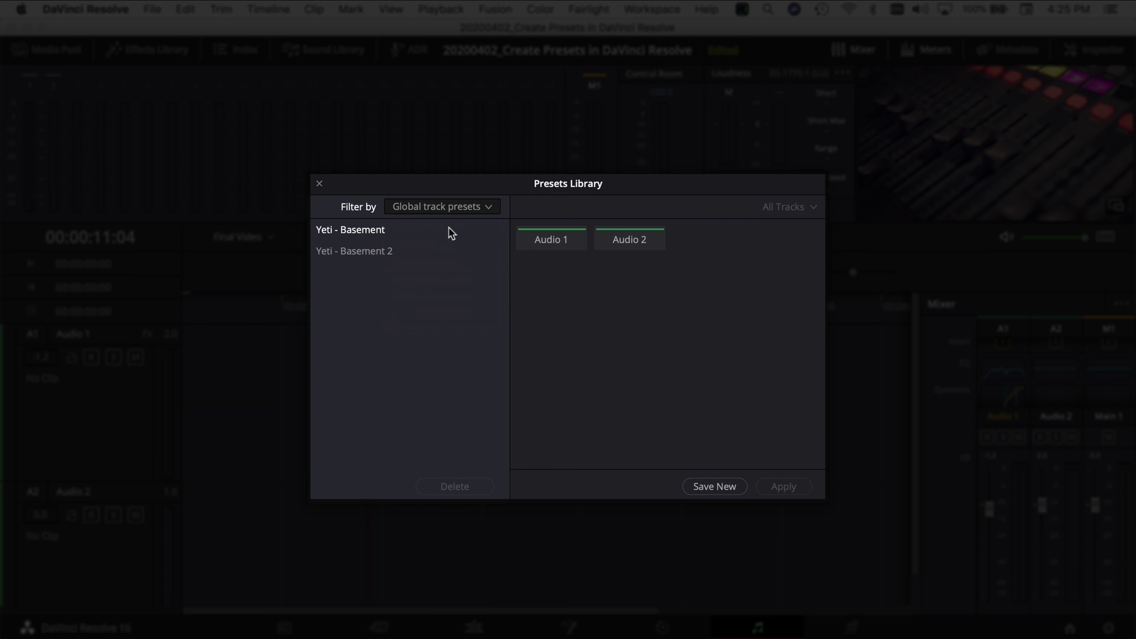
# Save Audio 1's settings as a new global track preset named TEST Global.
pyautogui.click(550, 247)
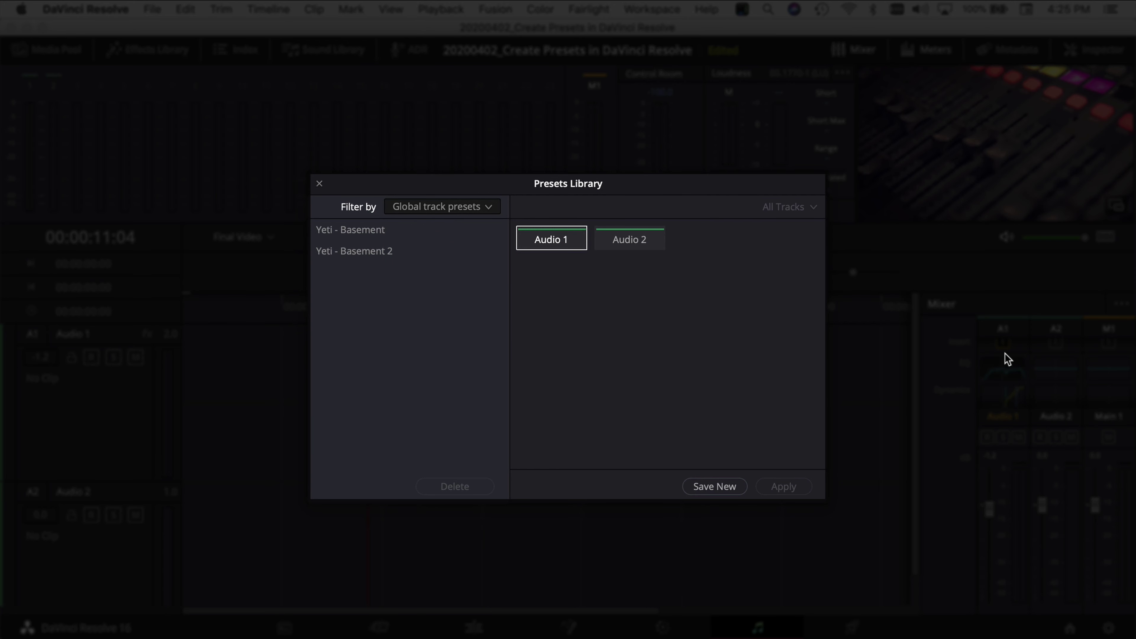
pyautogui.click(724, 492)
pyautogui.write('TEST GL')
pyautogui.write('obal')
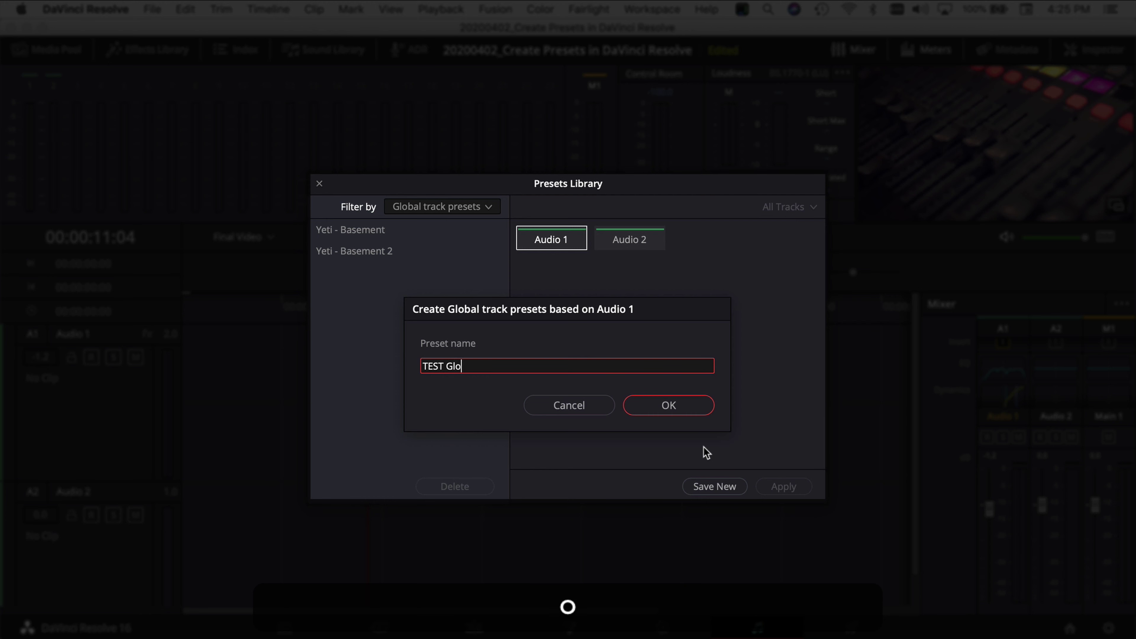
pyautogui.click(674, 408)
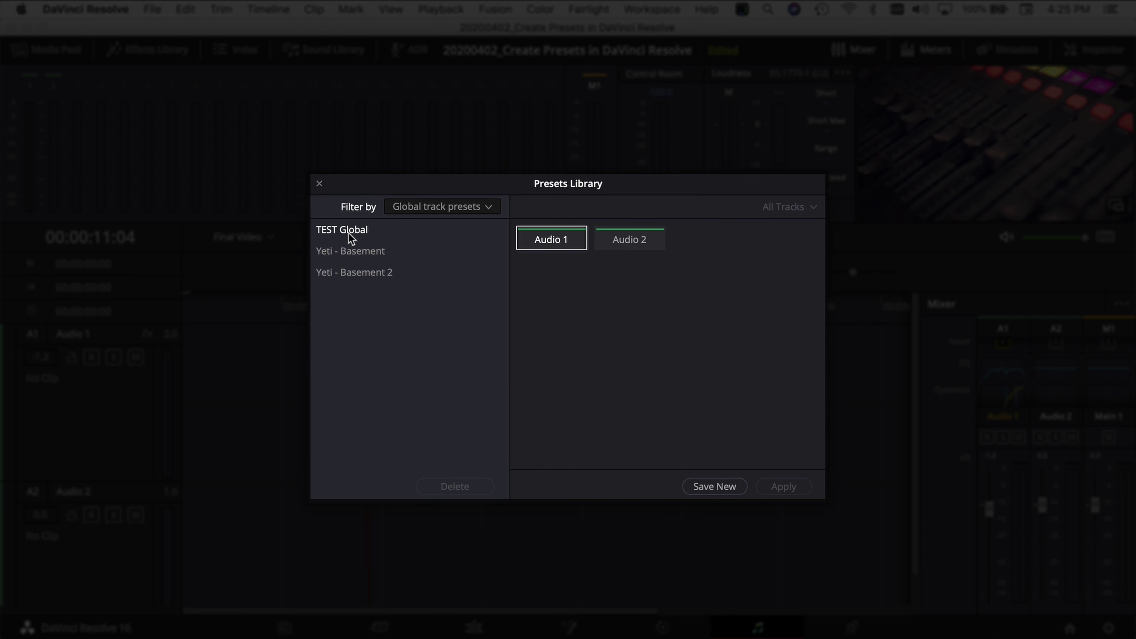
# Look over the available preset filter types without changing the filter, and close the Presets Library.
pyautogui.click(469, 205)
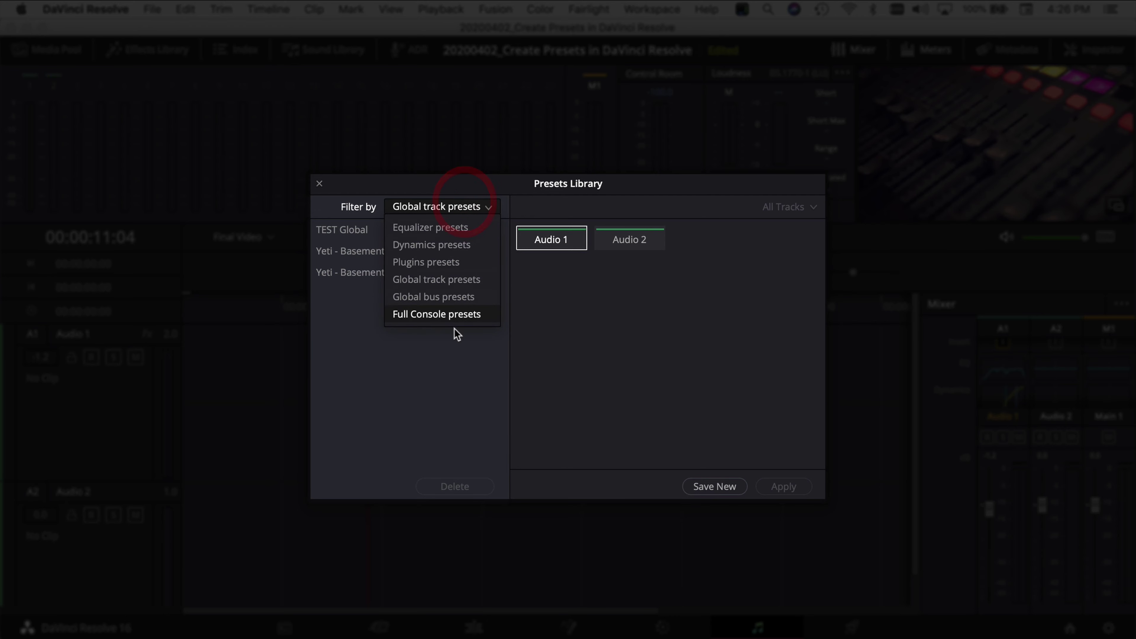
pyautogui.click(573, 343)
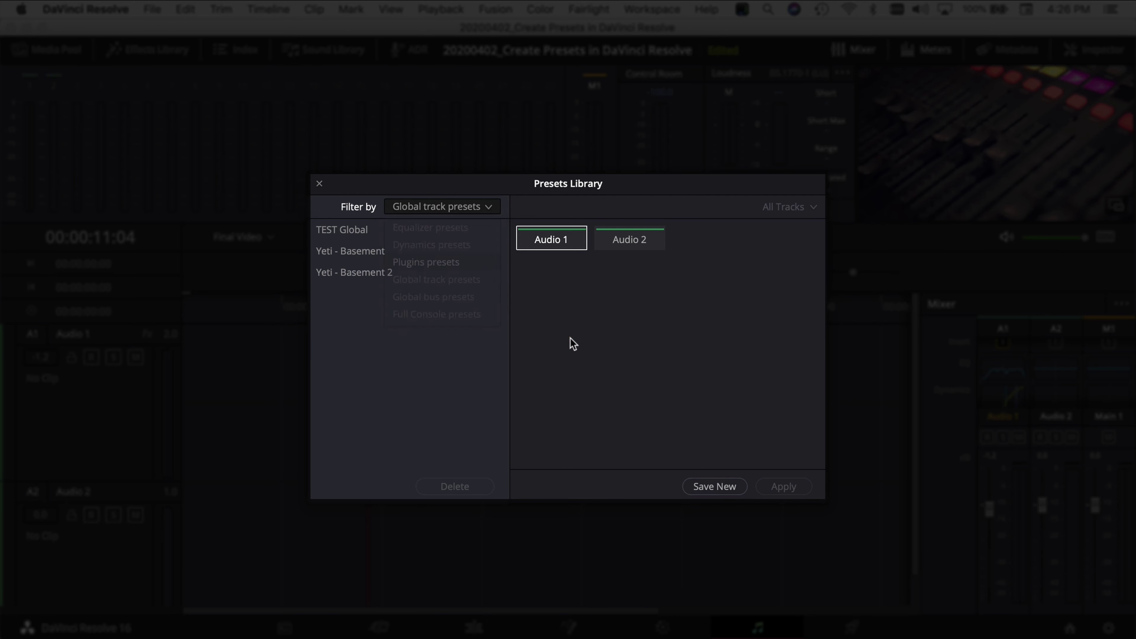
pyautogui.click(447, 205)
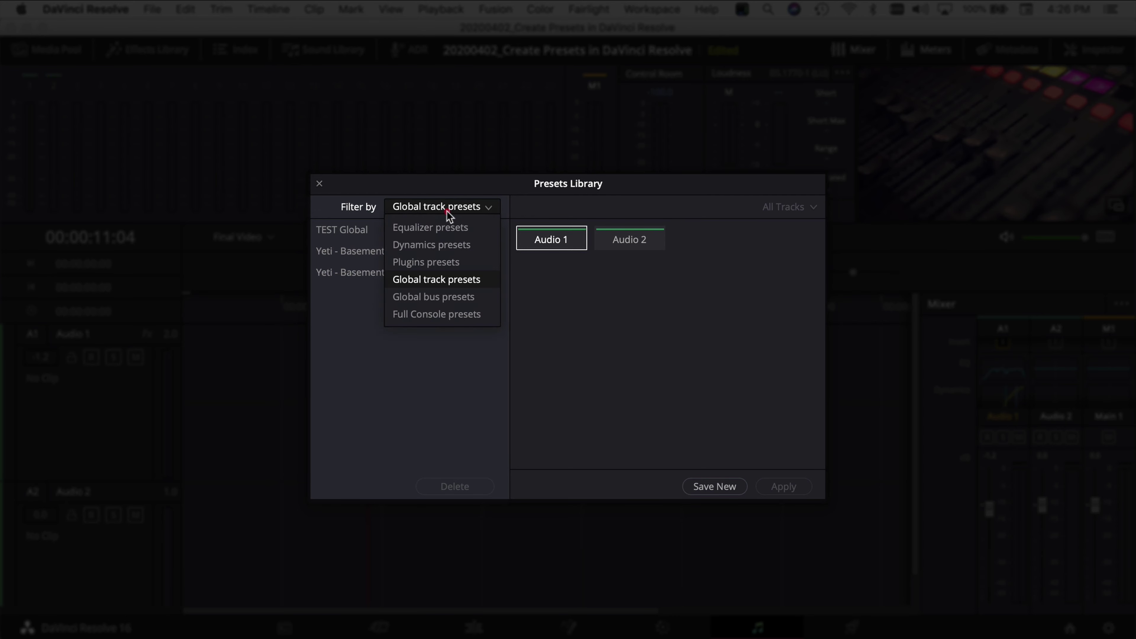
pyautogui.click(612, 312)
pyautogui.press('Escape')
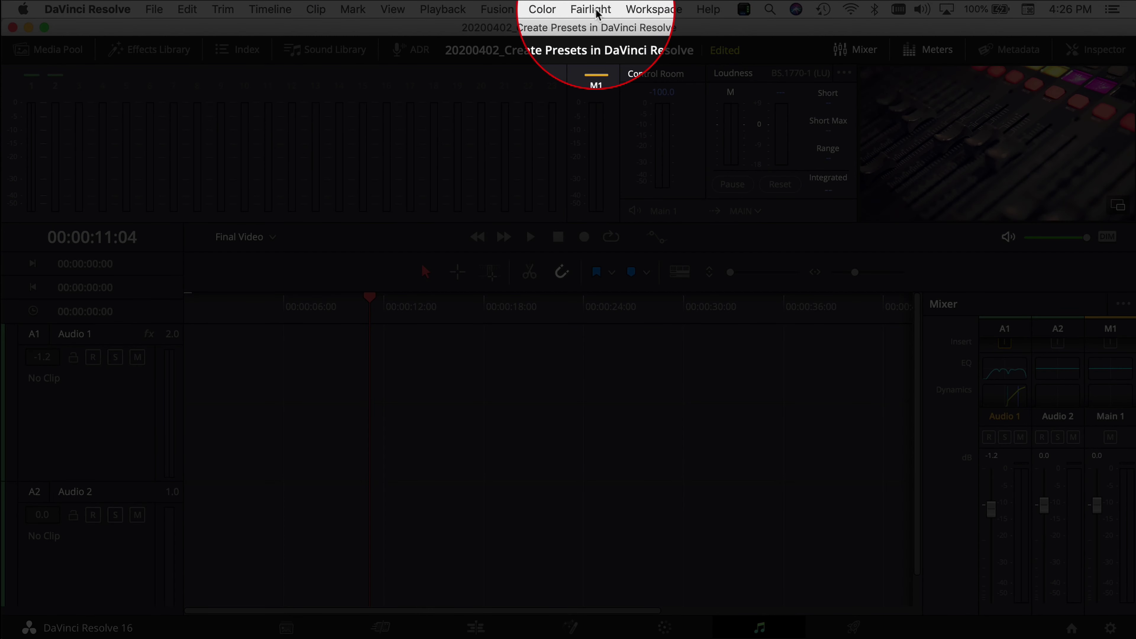
# Reopen the Fairlight Presets Library and show the Global track presets.
pyautogui.click(597, 9)
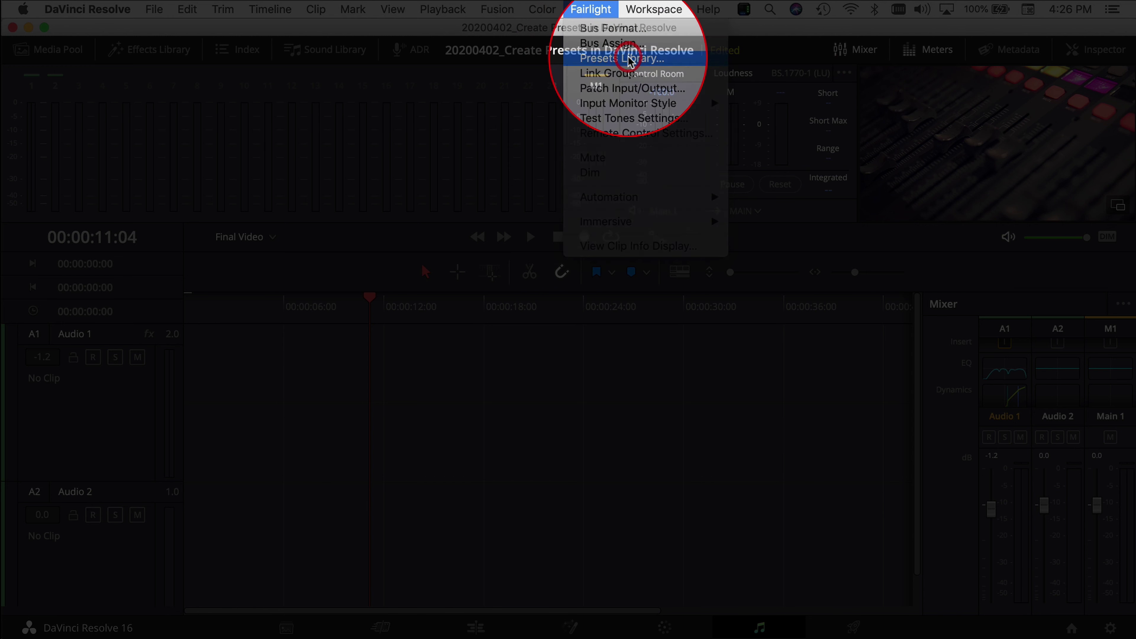
pyautogui.click(629, 59)
pyautogui.click(450, 208)
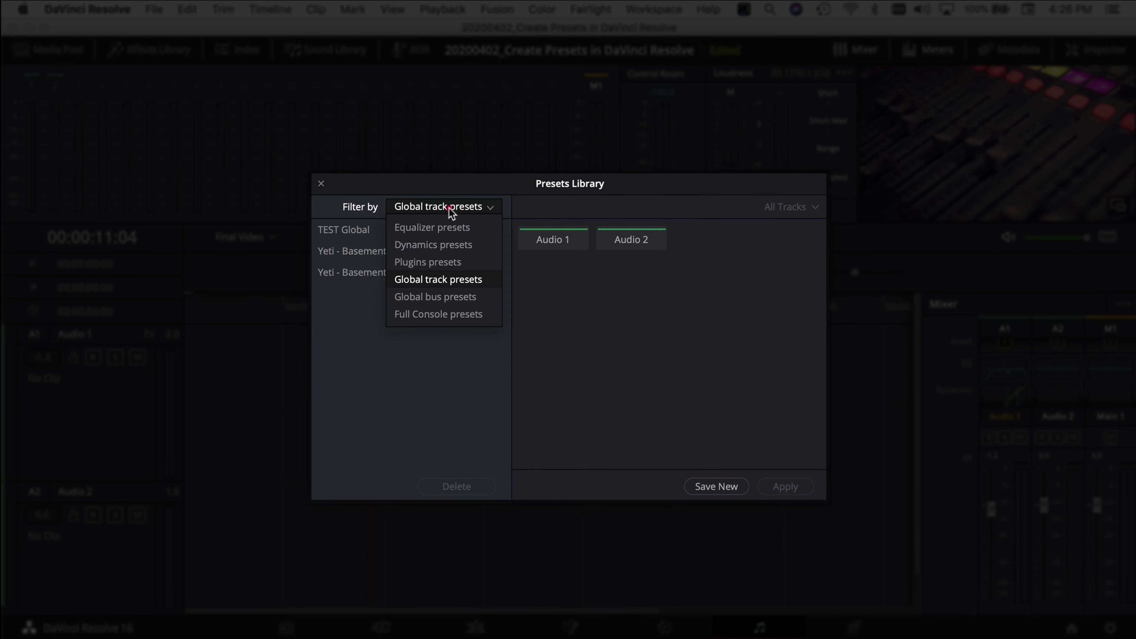
pyautogui.click(434, 280)
# Apply the TEST Global preset to Audio 2, accept changing the track to Stereo, and close the library.
pyautogui.click(352, 233)
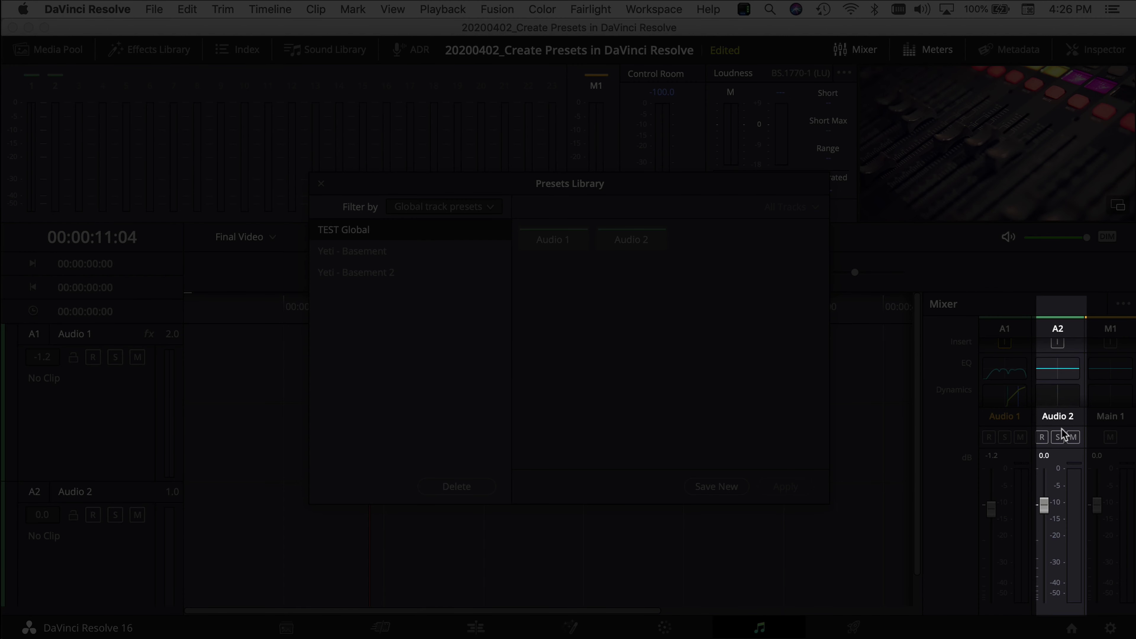
pyautogui.click(632, 242)
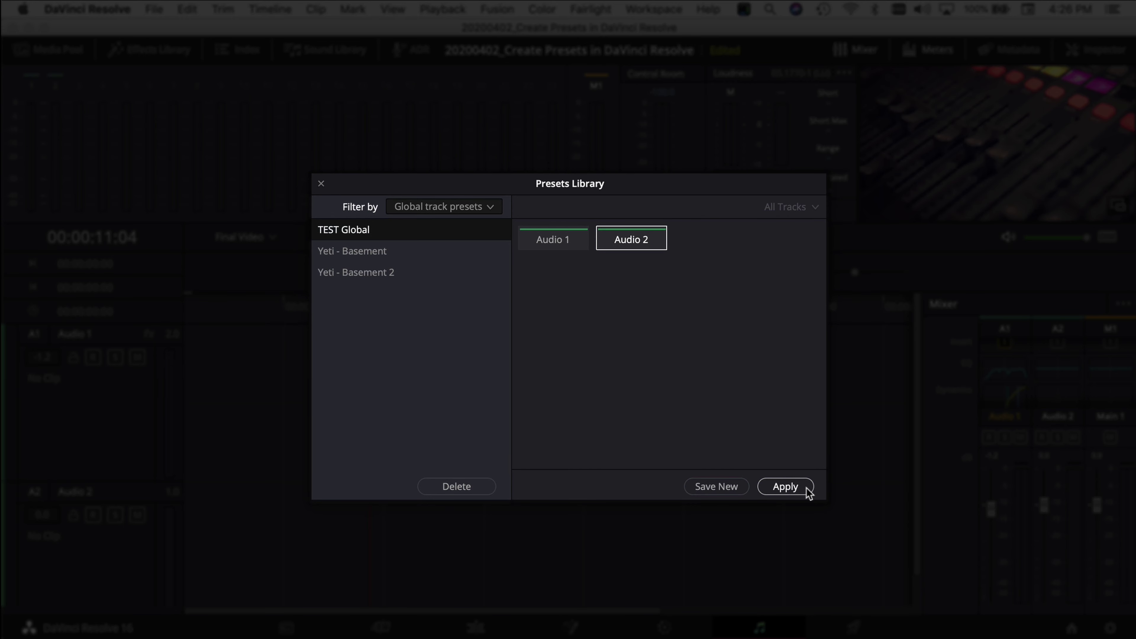
pyautogui.click(789, 488)
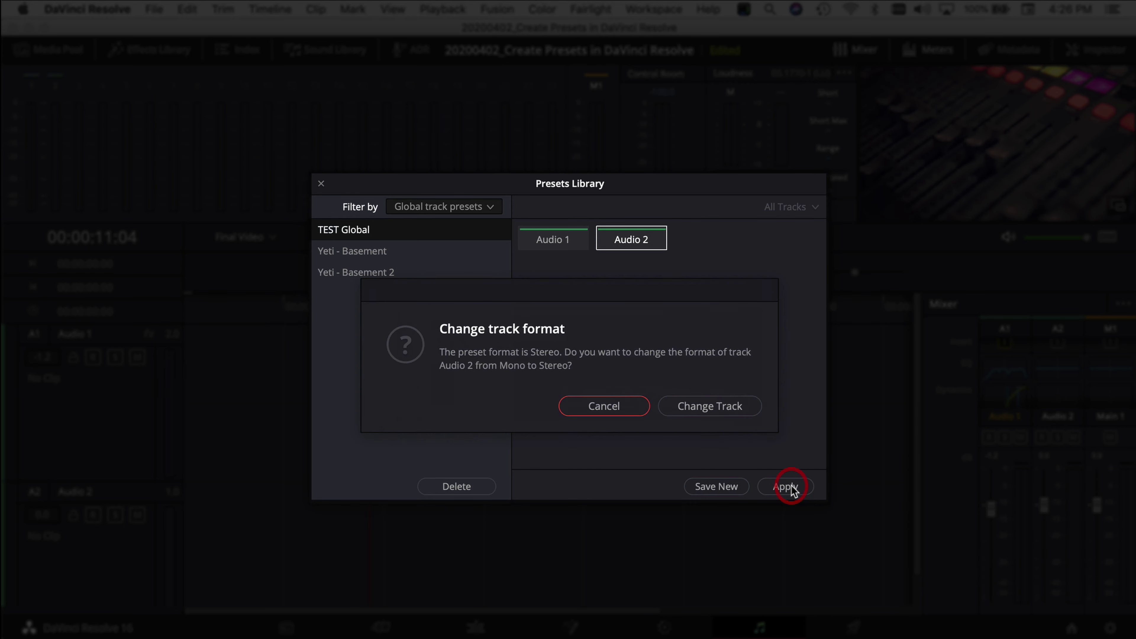
pyautogui.click(707, 412)
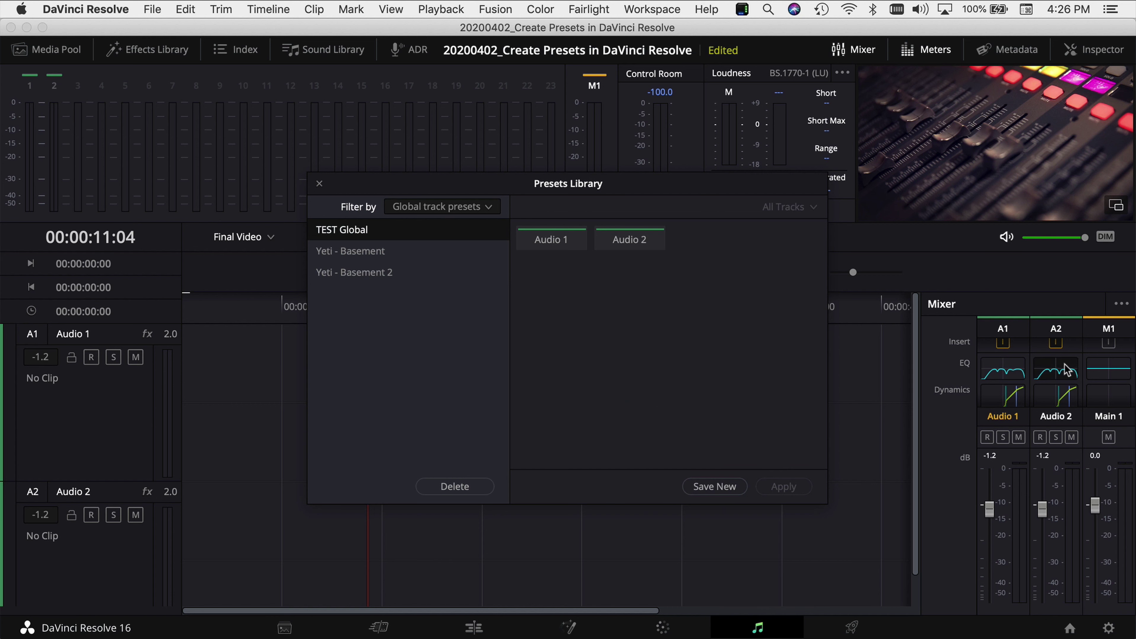
pyautogui.click(320, 184)
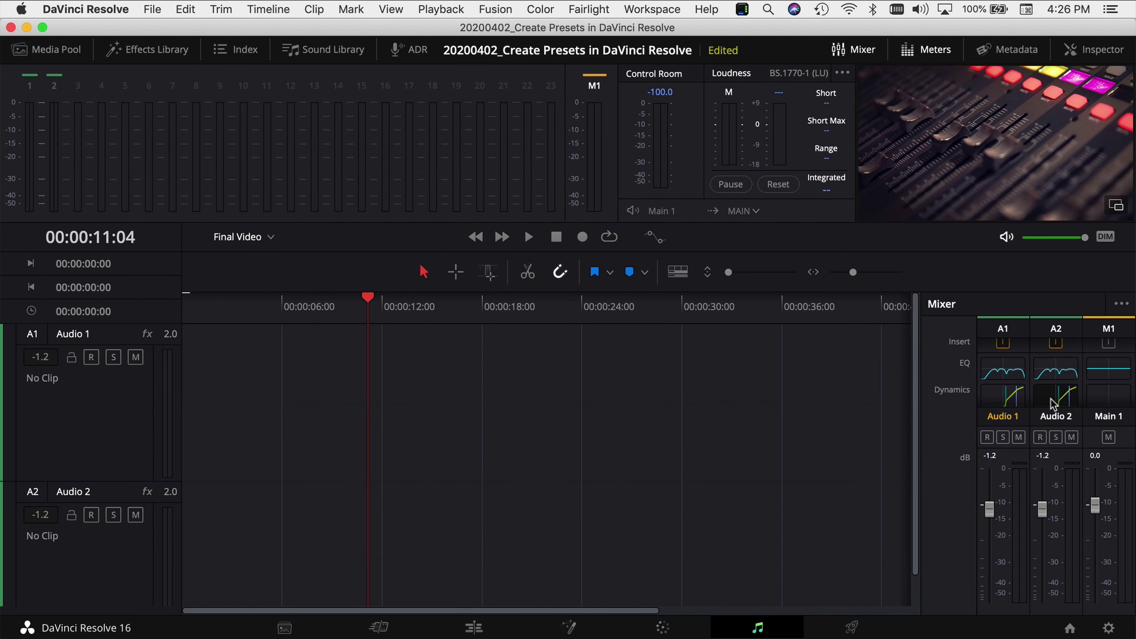
# Compare the effects, EQ and dynamics of Audio 1 and Audio 2 in the mixer.
pyautogui.scroll(3, 1055, 402)
pyautogui.moveTo(1018, 372)
pyautogui.scroll(-3, 1007, 390)
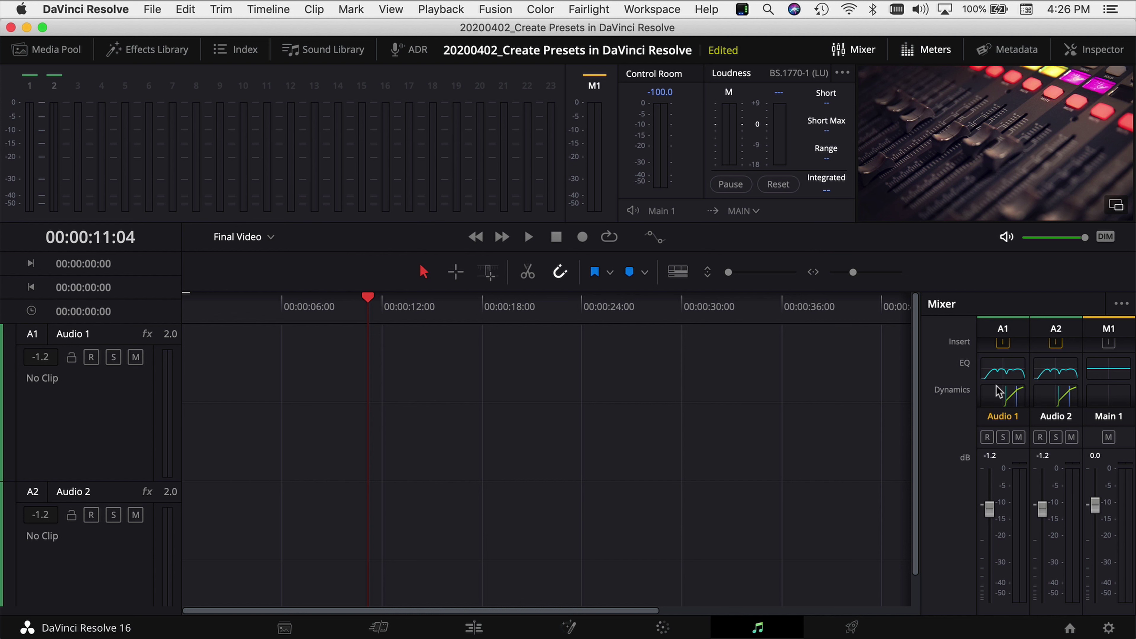
pyautogui.scroll(3, 1007, 394)
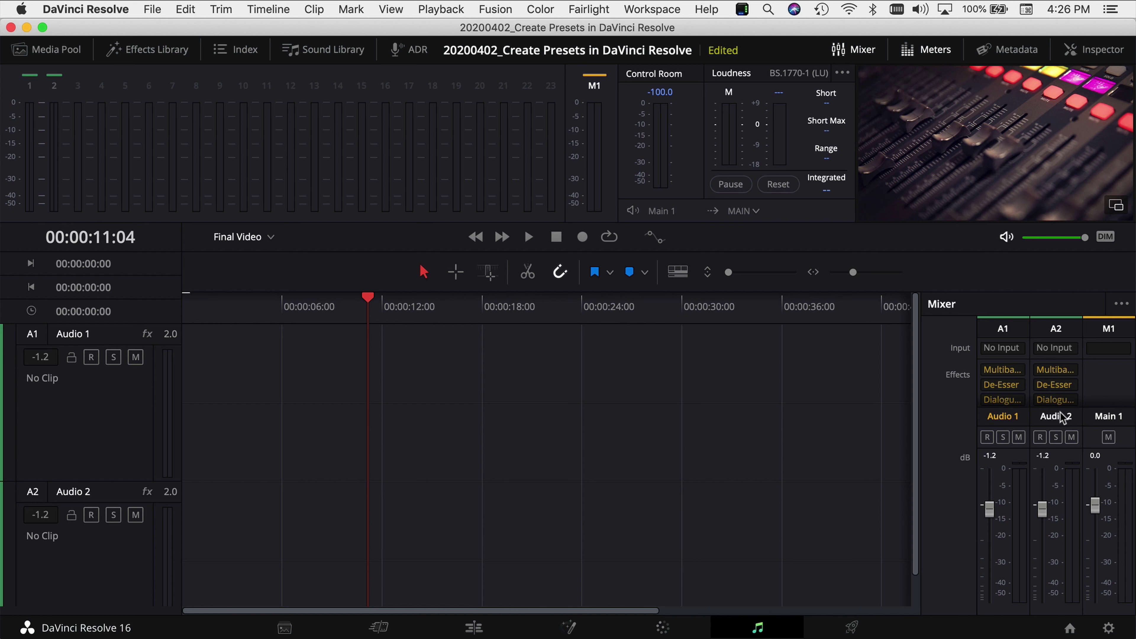
pyautogui.moveTo(1056, 398)
pyautogui.scroll(-3, 1057, 398)
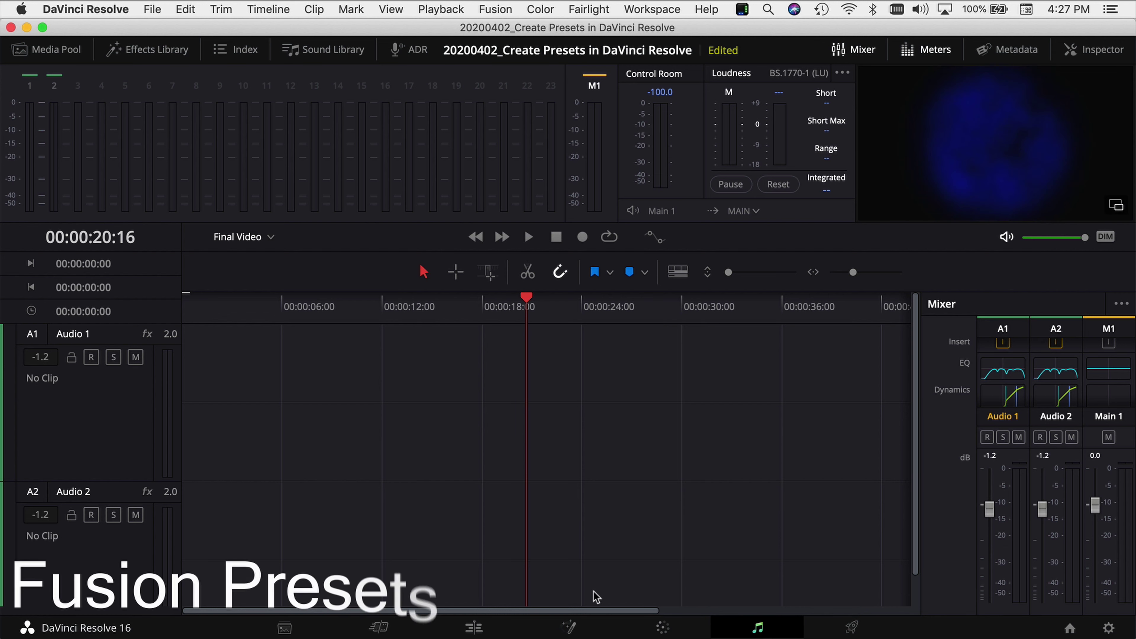
# Open the composition on the Fusion page, bring its whole node tree into view, and preview the animation.
pyautogui.click(570, 629)
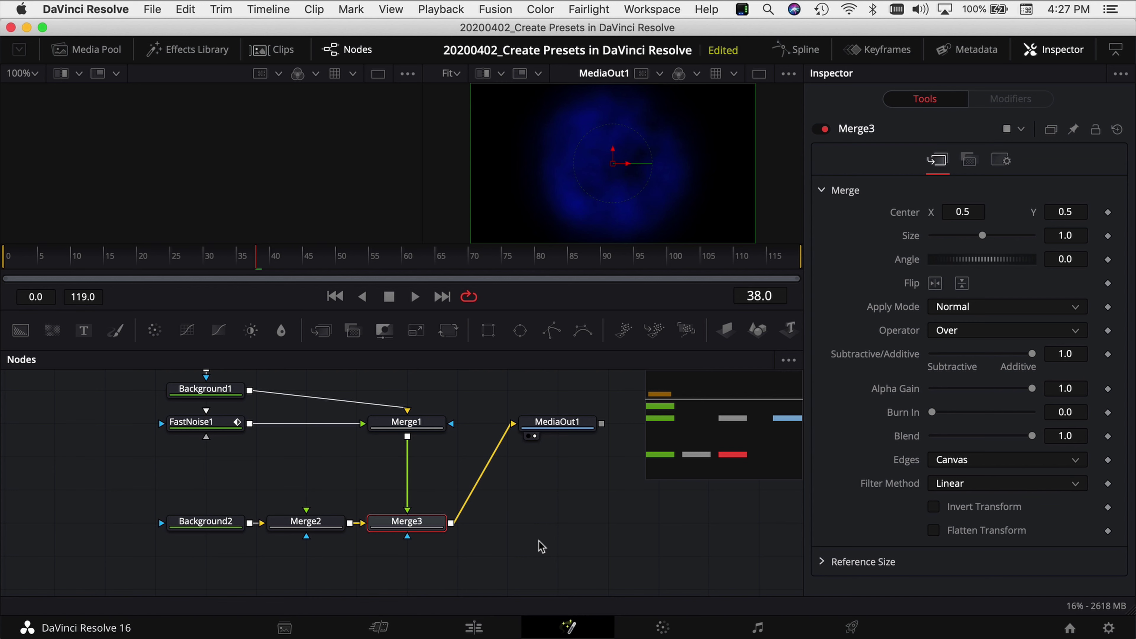
pyautogui.moveTo(507, 524); pyautogui.dragTo(520, 538)
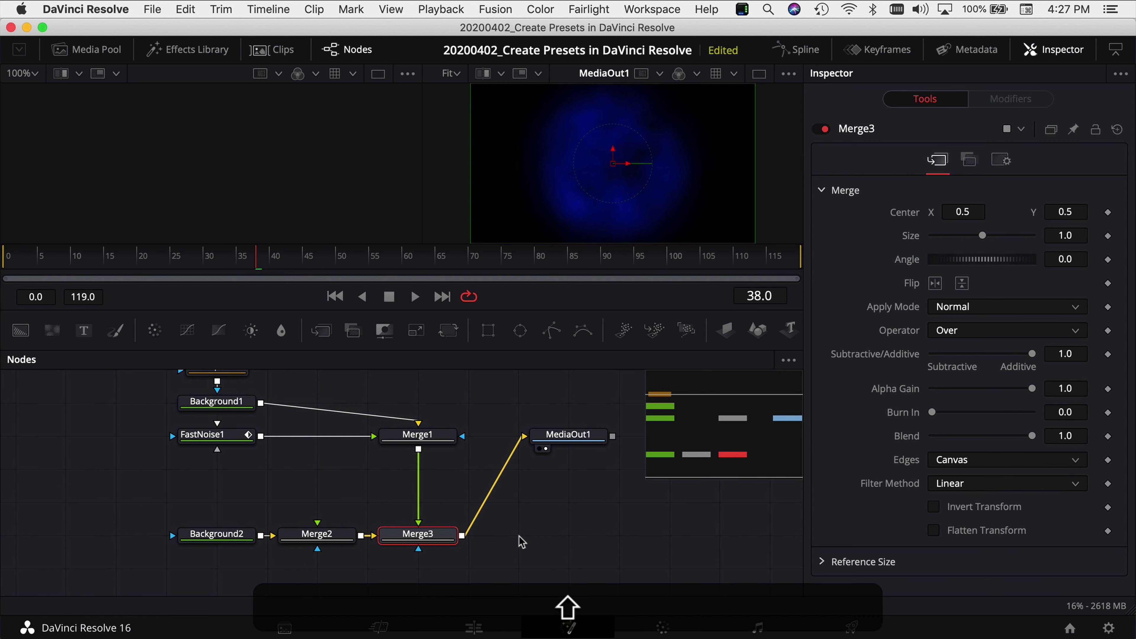
pyautogui.scroll(-2, 521, 542)
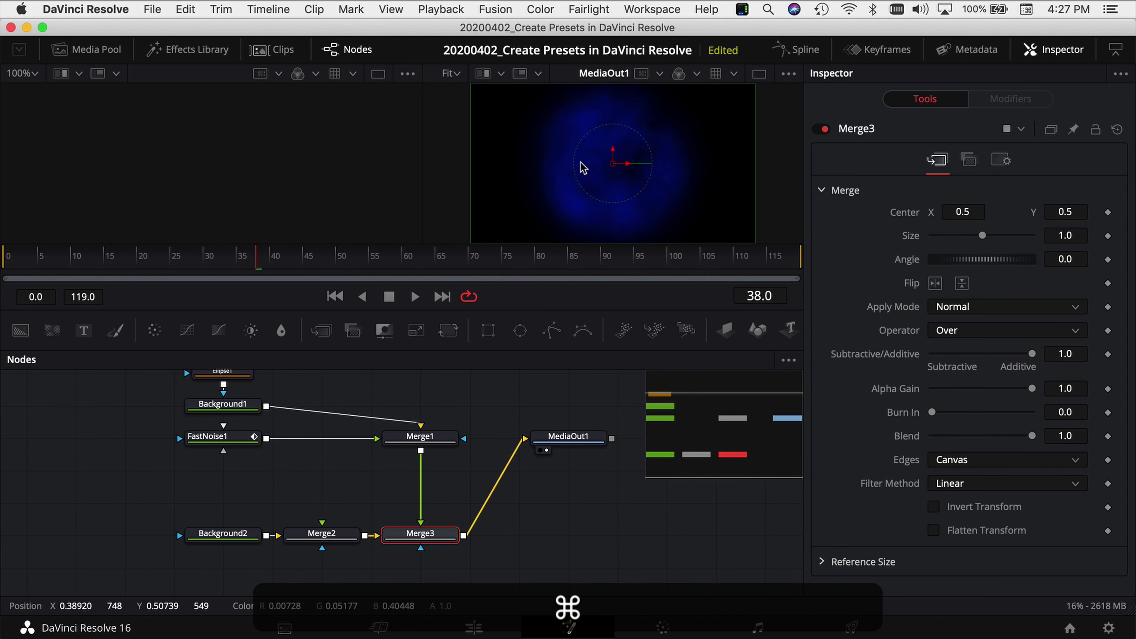
pyautogui.moveTo(566, 528); pyautogui.dragTo(583, 563)
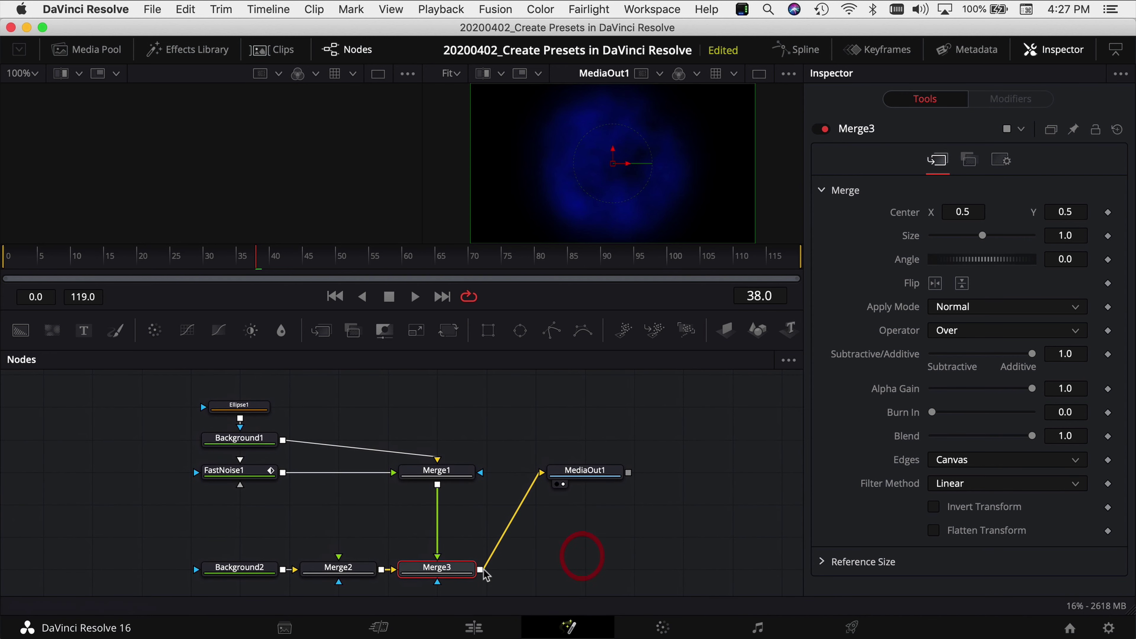
pyautogui.press('space')
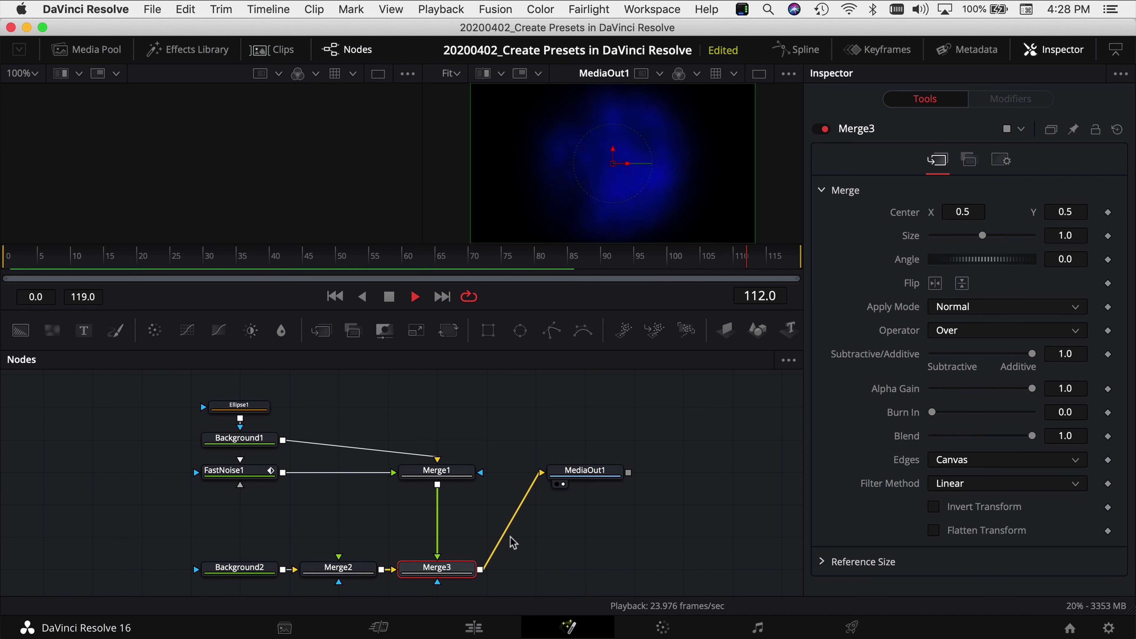
pyautogui.press('space')
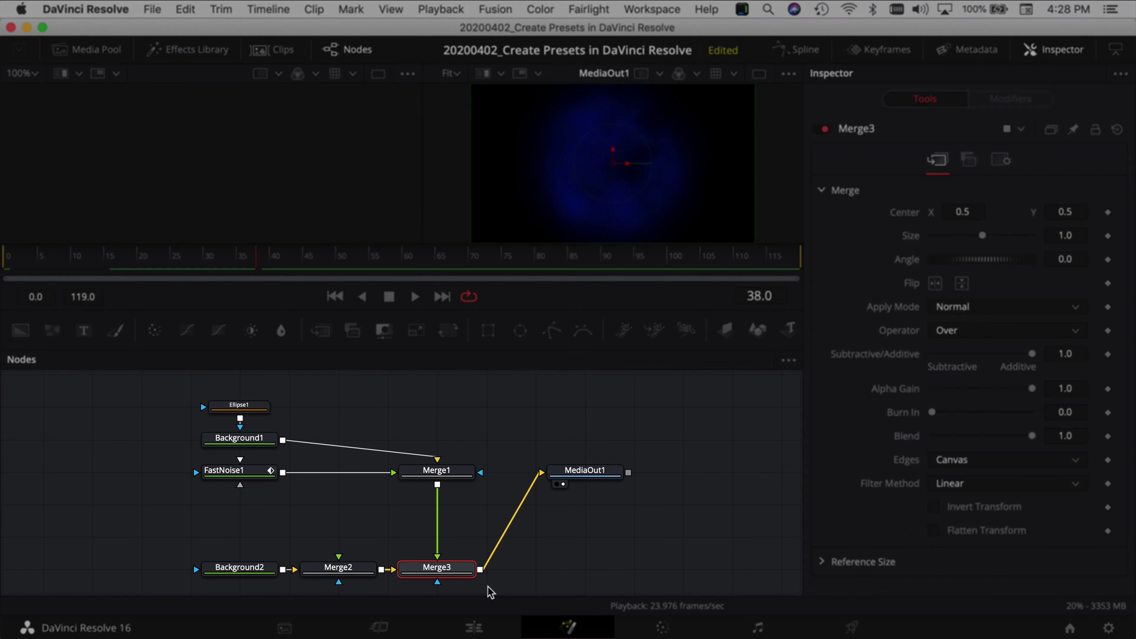
# Select every node except MediaOut1 and create a macro from the selection.
pyautogui.moveTo(490, 590); pyautogui.dragTo(159, 386)
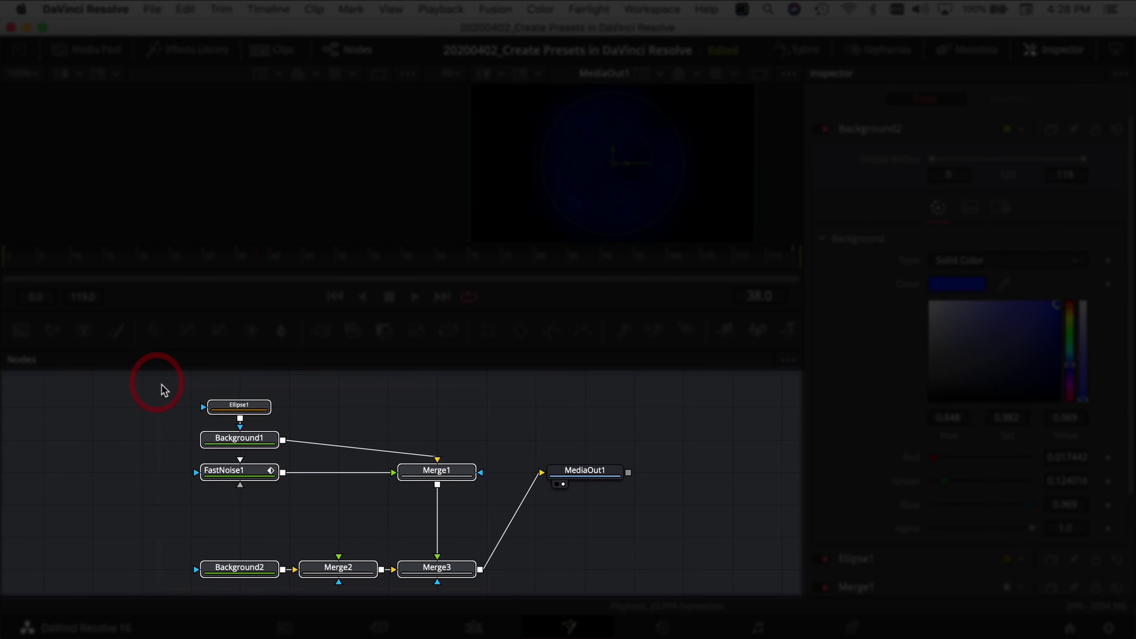
pyautogui.rightClick(260, 409)
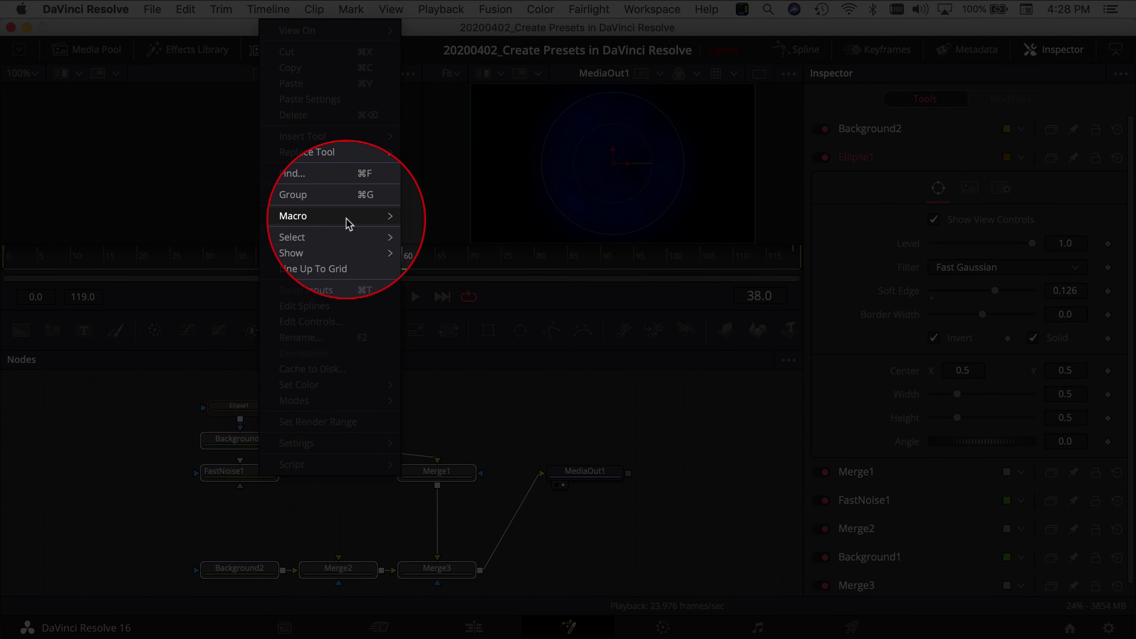
pyautogui.moveTo(349, 216)
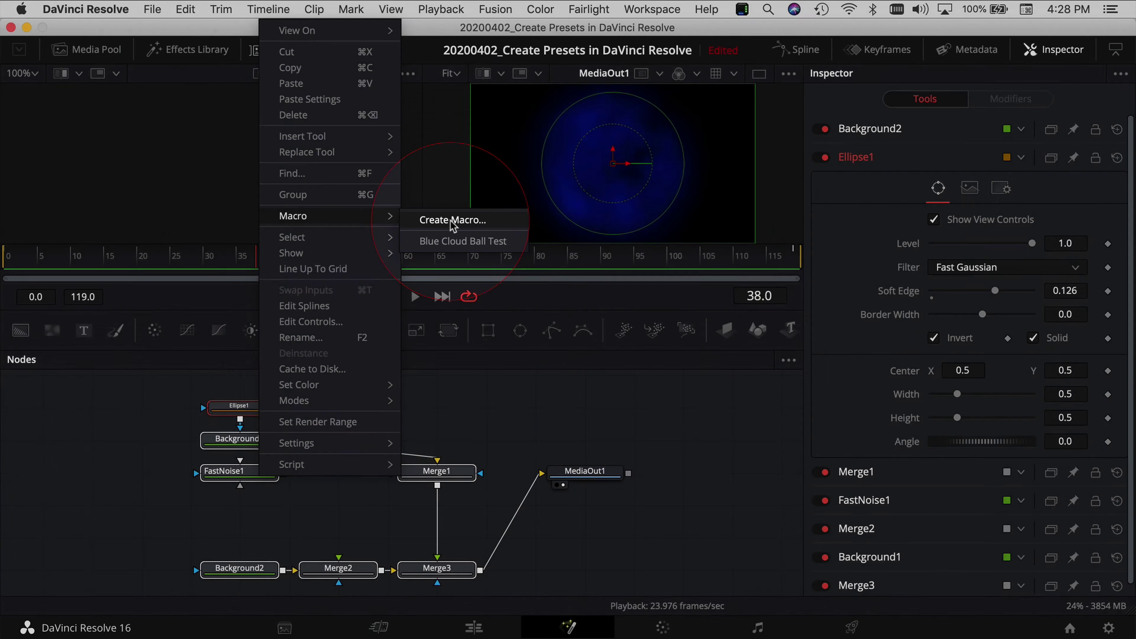
pyautogui.click(452, 220)
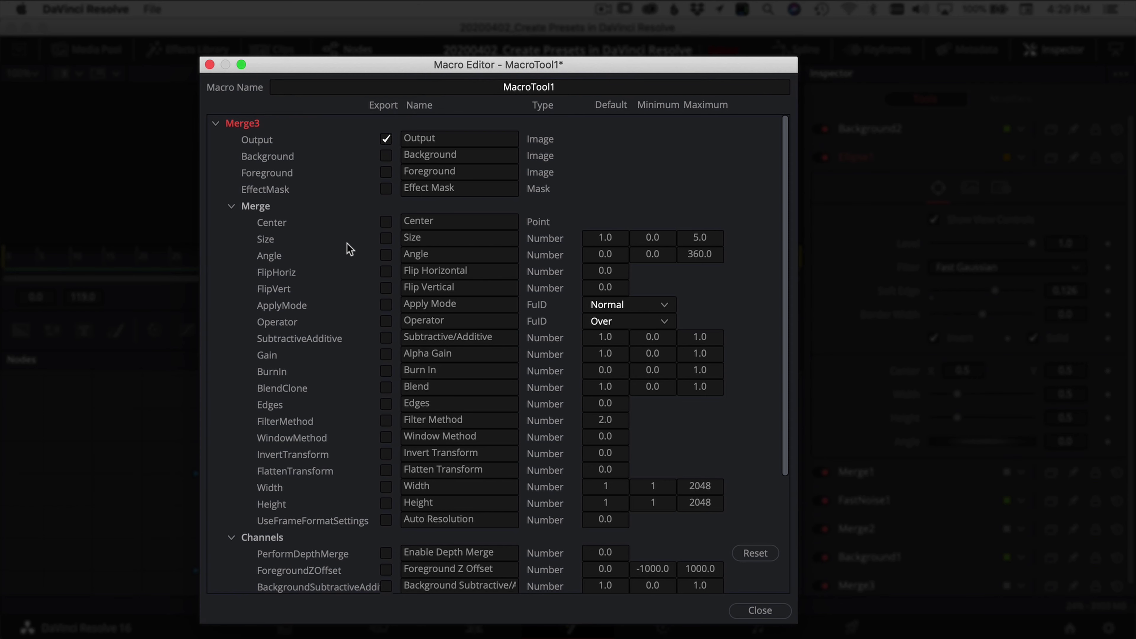
# Examine the Merge3 parameters in the Macro Editor, move the editor clear of the node tree, and collapse the Merge3 list.
pyautogui.scroll(-5, 322, 286)
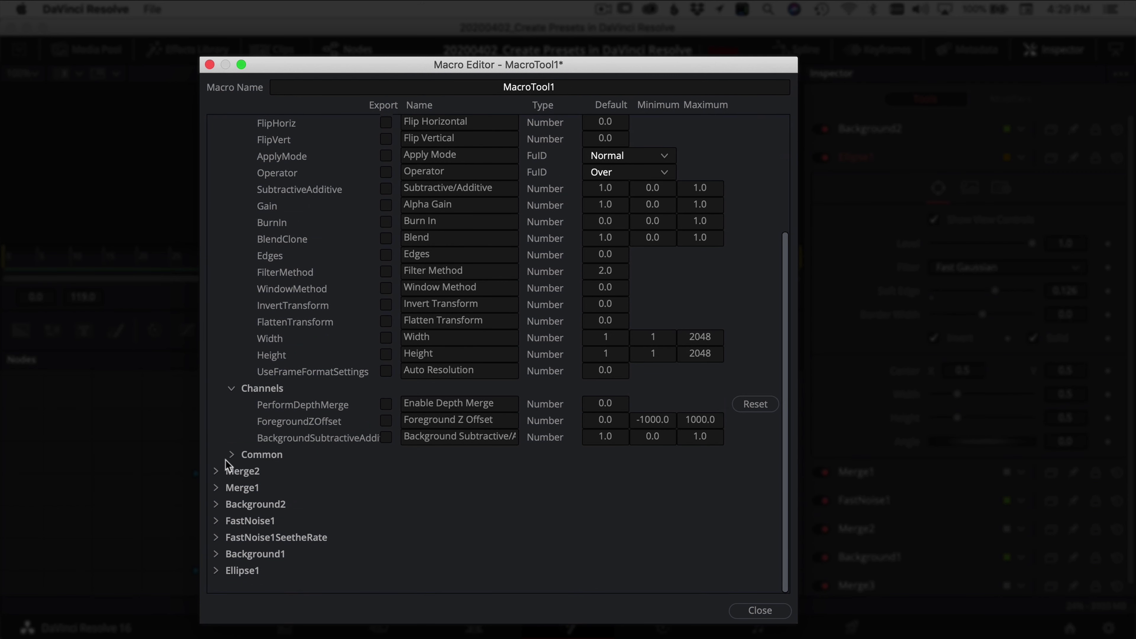
pyautogui.scroll(5, 271, 349)
pyautogui.click(216, 124)
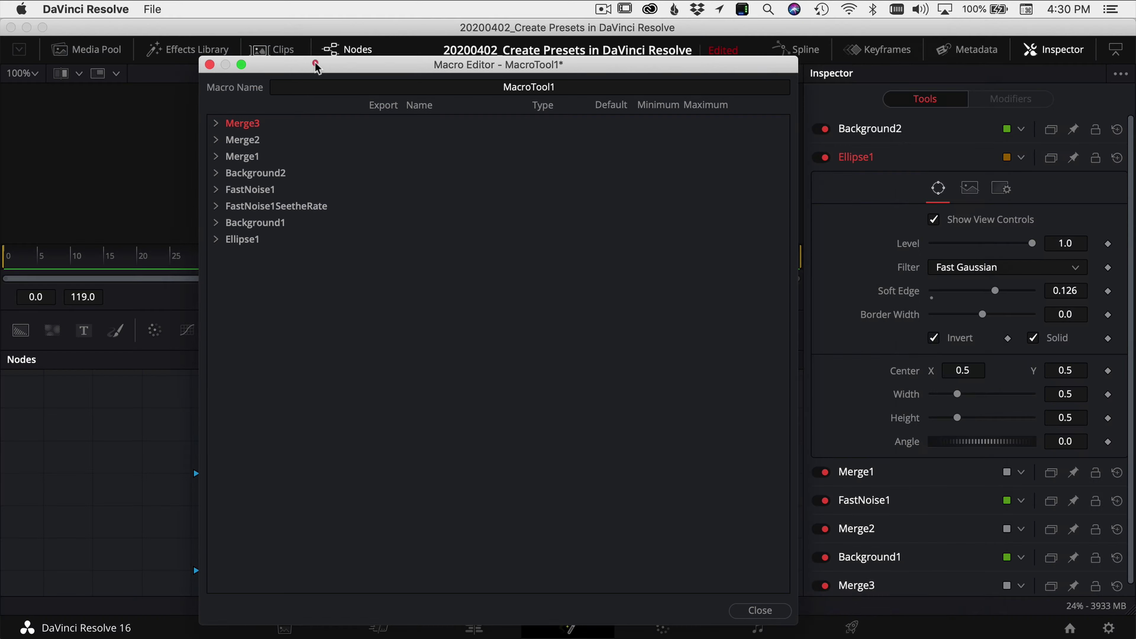
pyautogui.moveTo(311, 63); pyautogui.dragTo(568, 34)
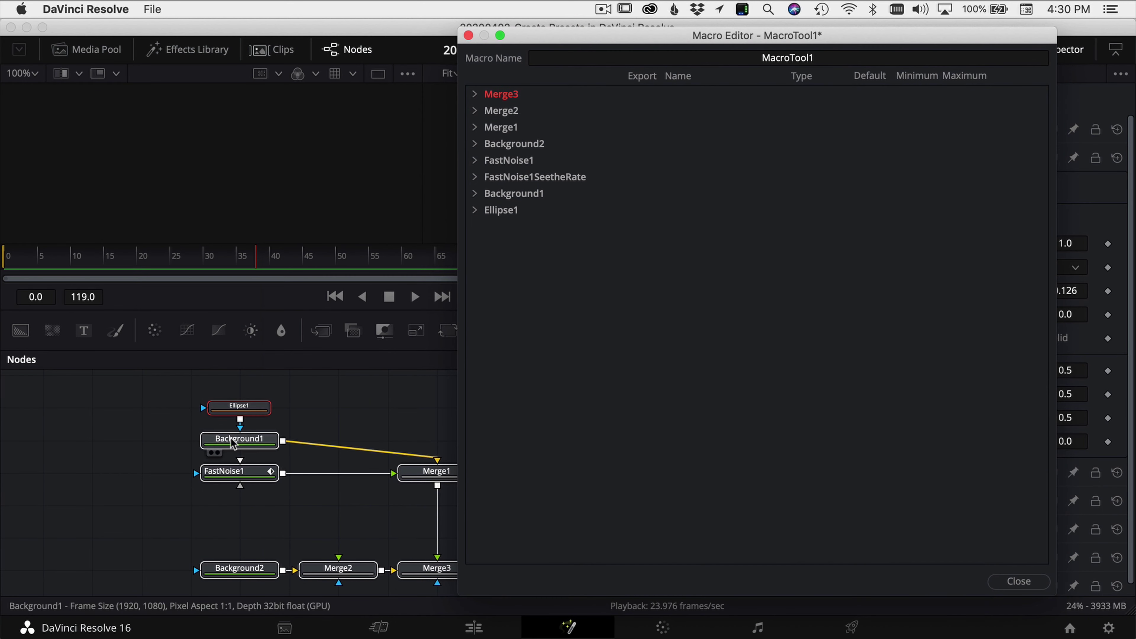
pyautogui.click(475, 95)
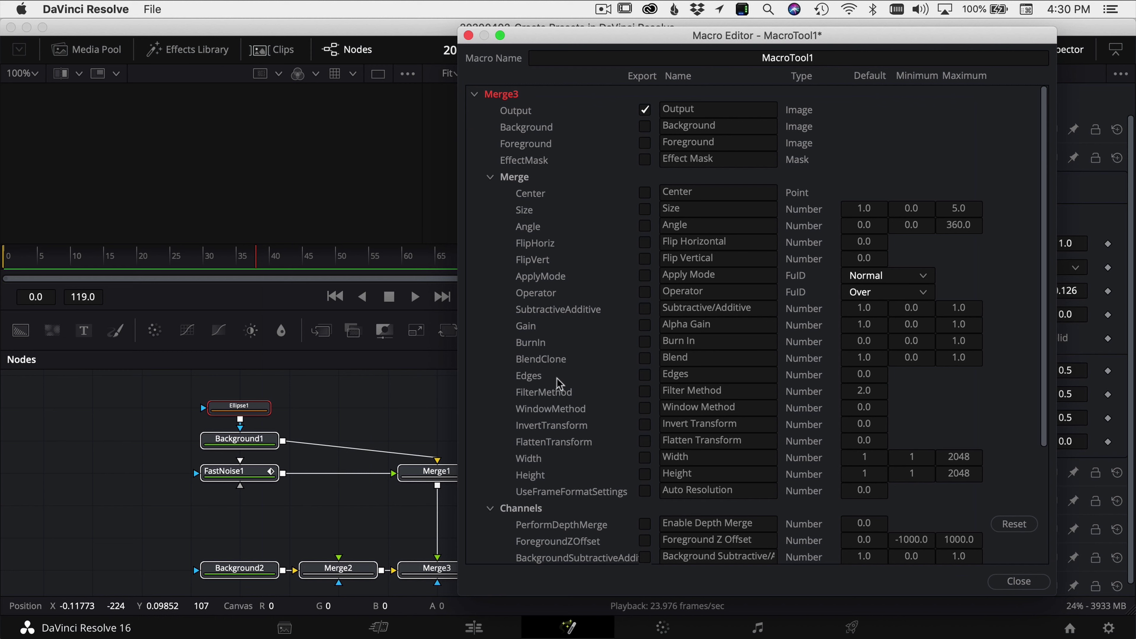
pyautogui.scroll(-5, 558, 382)
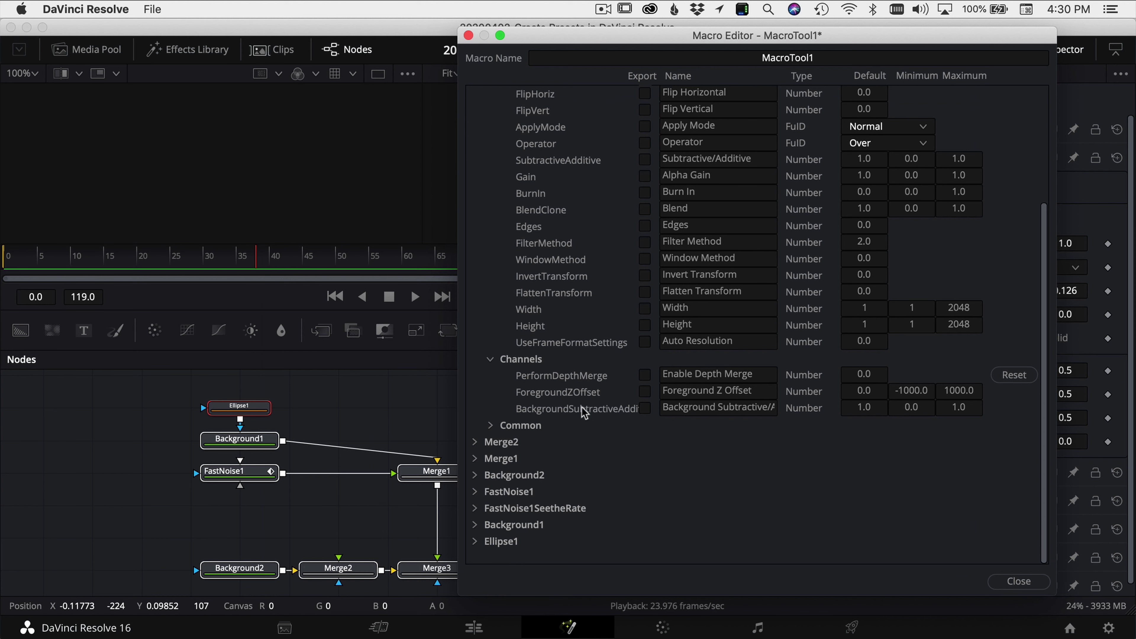
pyautogui.scroll(5, 558, 401)
pyautogui.click(475, 95)
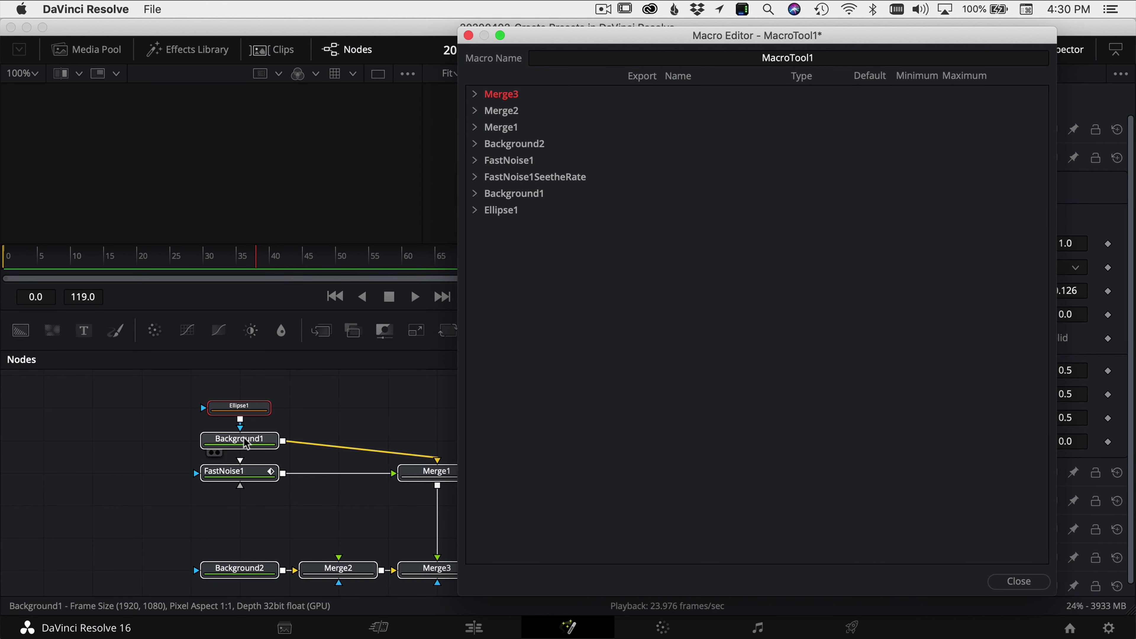
# Enable export of the Gradient Type and Color (TopLeftRed) parameters of Background1, and collapse its list.
pyautogui.click(475, 194)
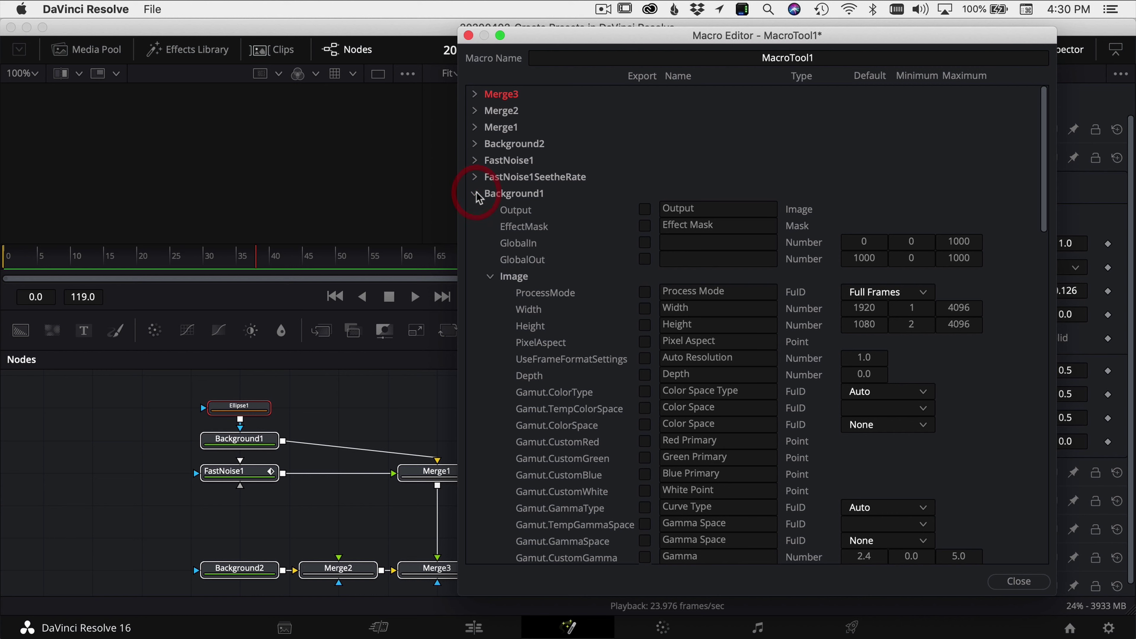
pyautogui.scroll(-15, 574, 333)
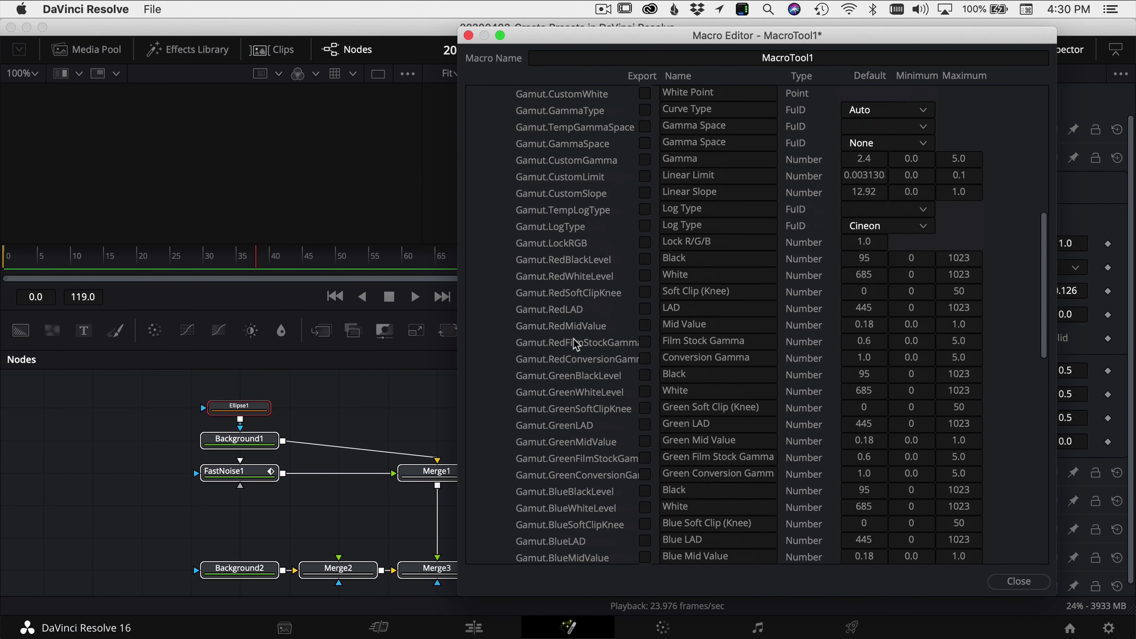
pyautogui.scroll(-3, 504, 302)
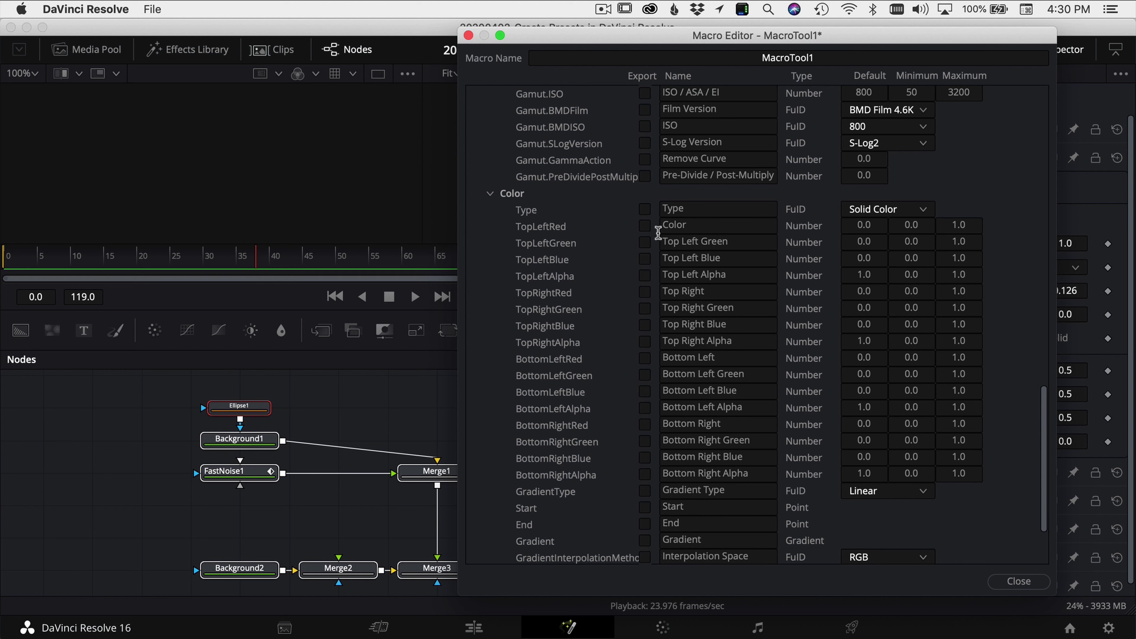
pyautogui.scroll(-3, 653, 421)
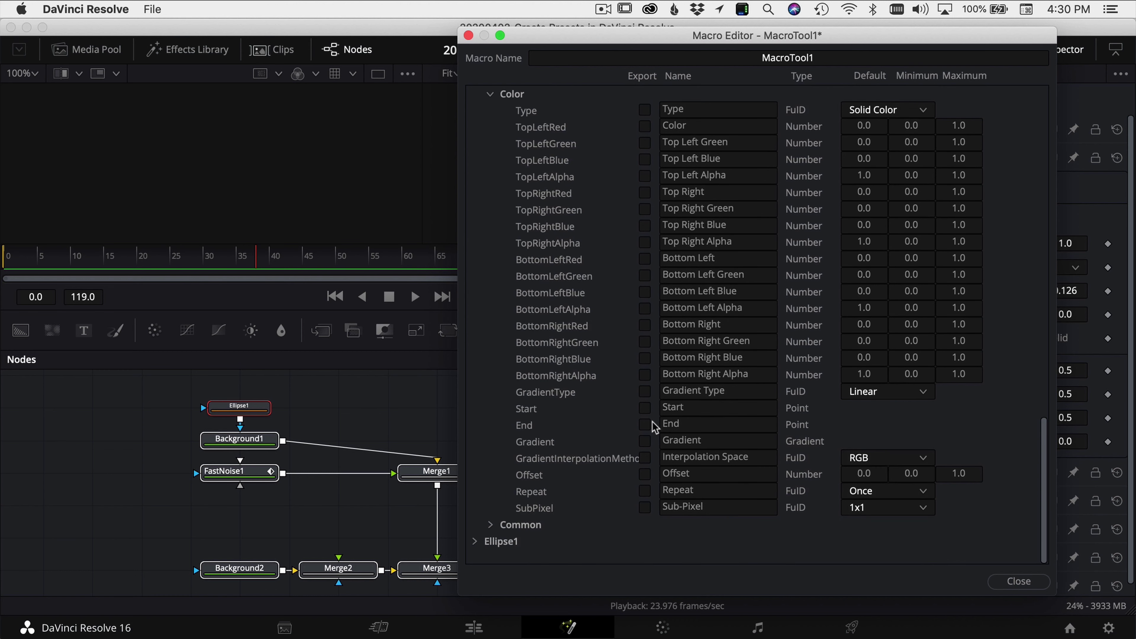
pyautogui.click(645, 392)
pyautogui.click(645, 127)
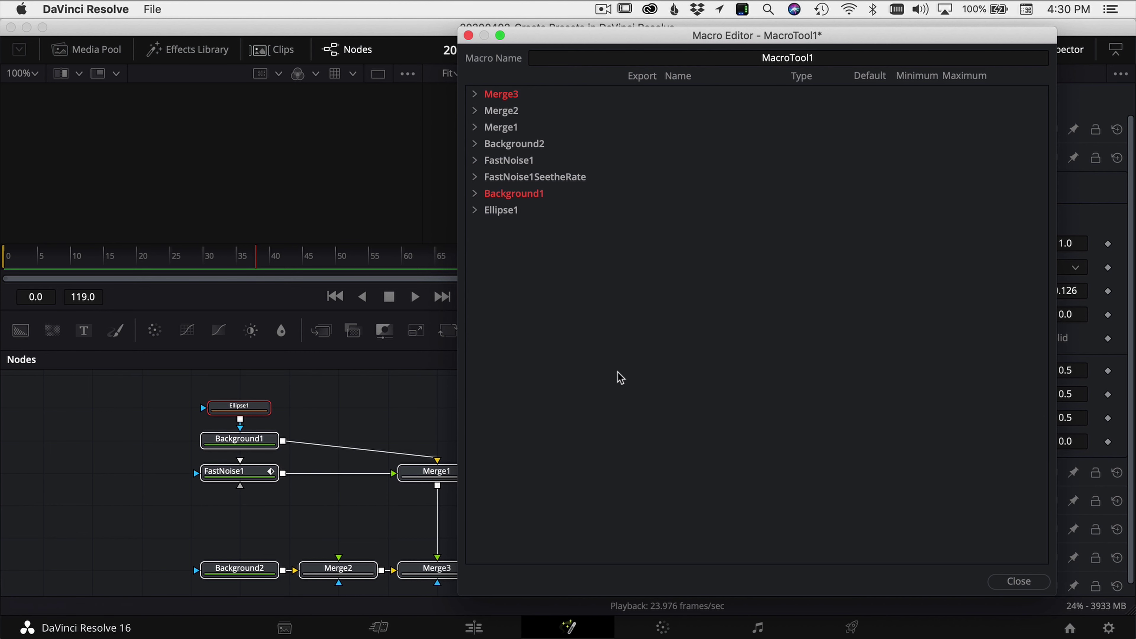
# Close the Macro Editor and save the macro as Fusion Test.setting in Fusion's Macros folder.
pyautogui.click(1018, 581)
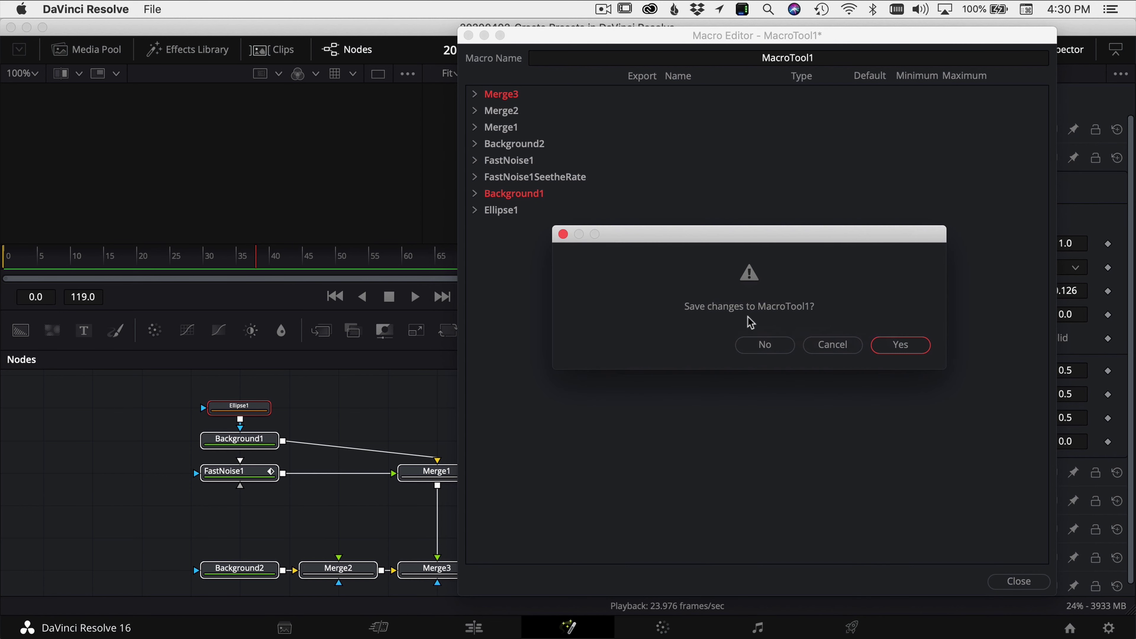
pyautogui.click(905, 350)
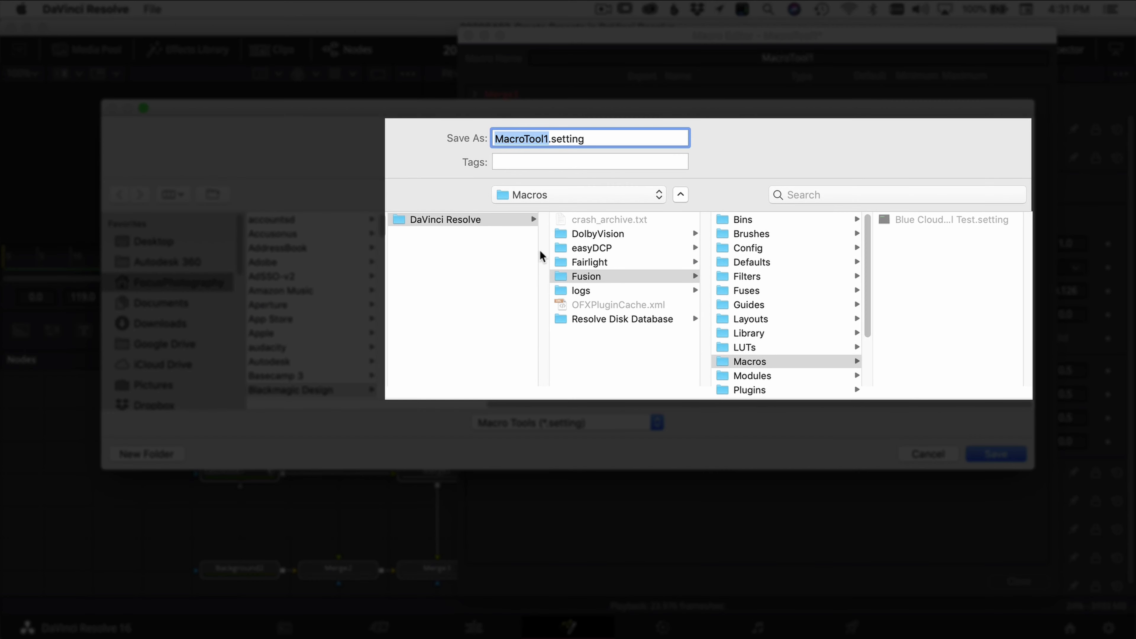
pyautogui.click(571, 280)
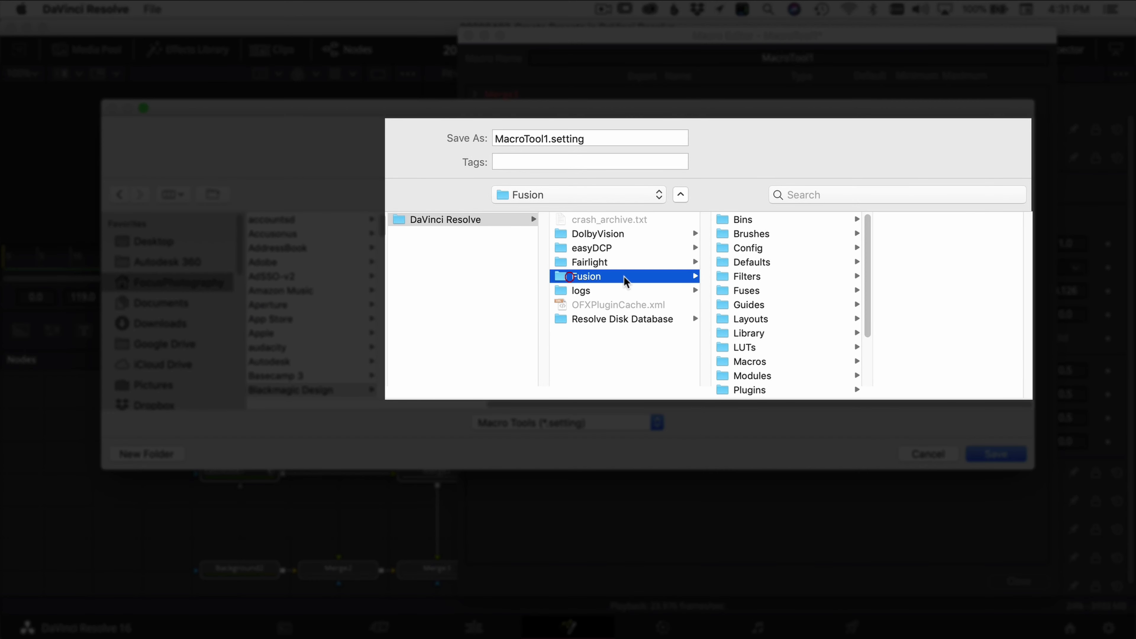
pyautogui.click(743, 361)
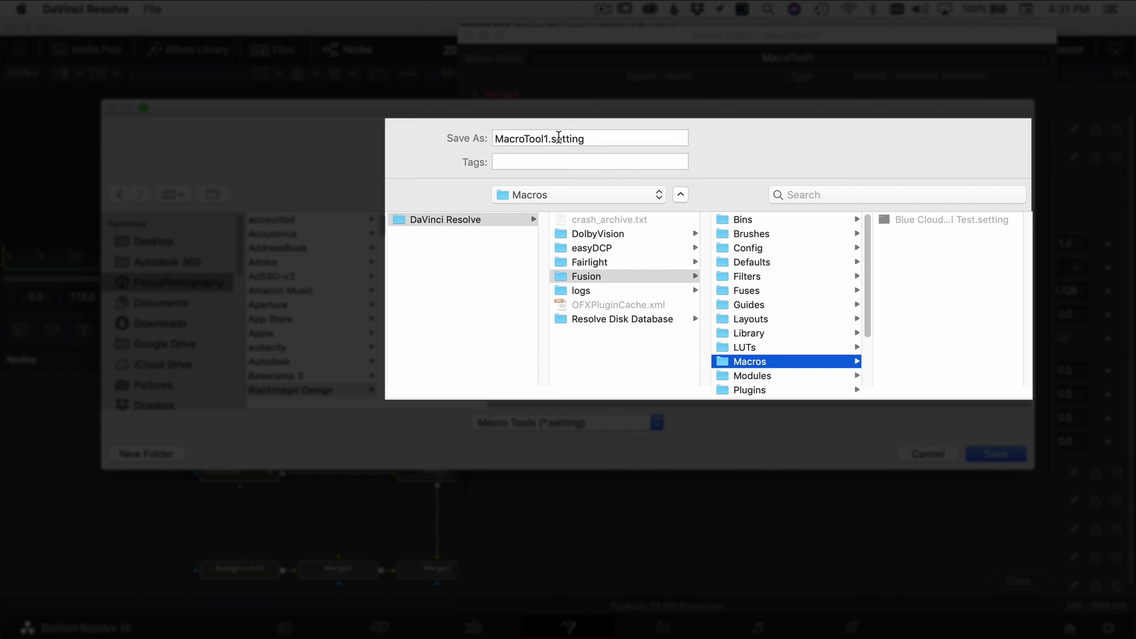
pyautogui.doubleClick(547, 138)
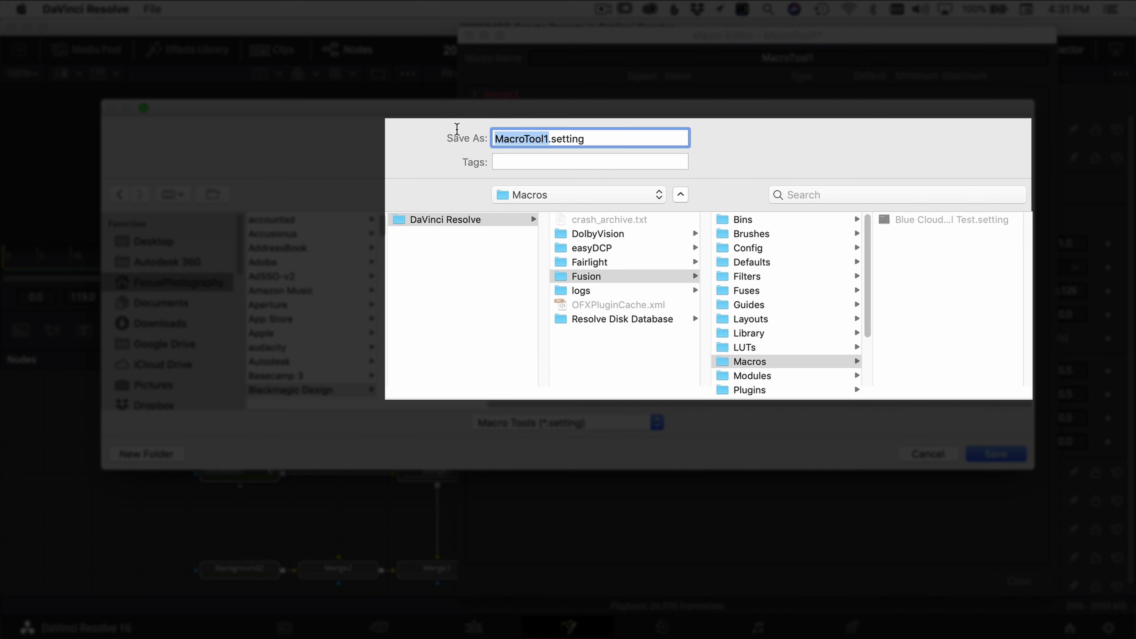
pyautogui.write('Fusion Test')
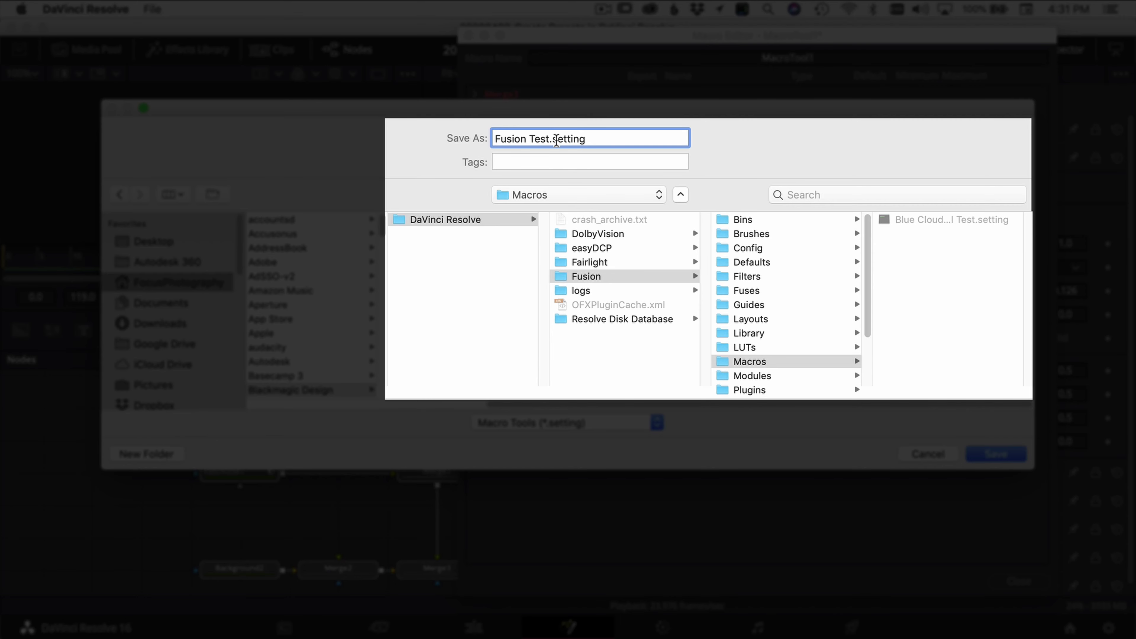
pyautogui.click(997, 456)
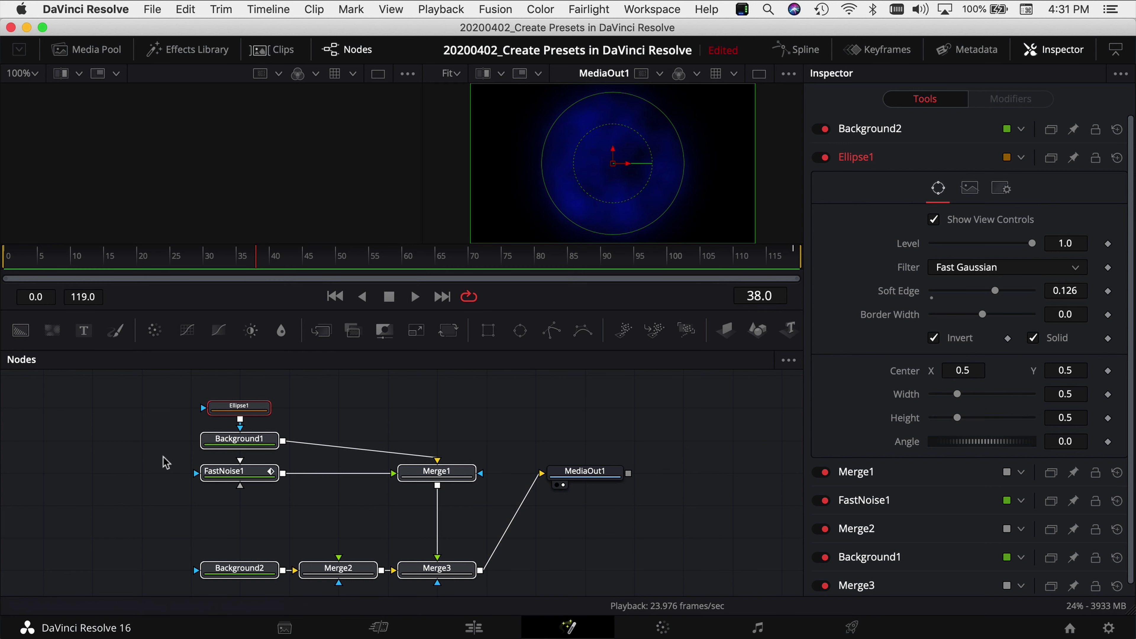
# Replace all nodes except MediaOut1 with the saved Fusion Test macro, found by searching the tools for "Fusion".
pyautogui.moveTo(482, 396); pyautogui.dragTo(197, 588)
pyautogui.press('BackSpace')
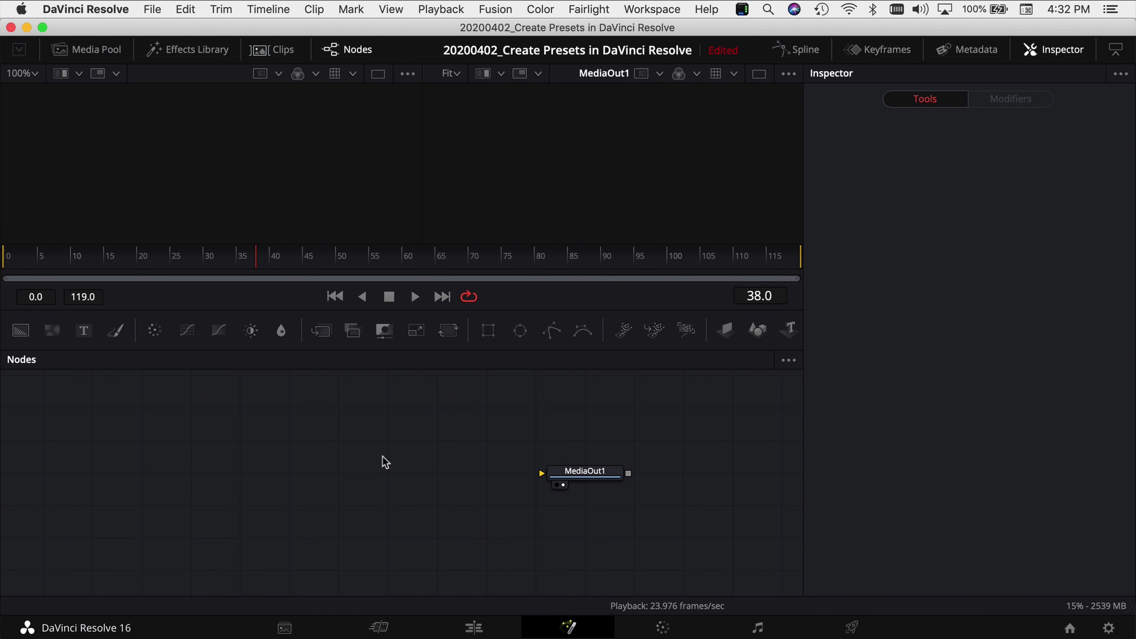
pyautogui.hotkey('shift', 'space')
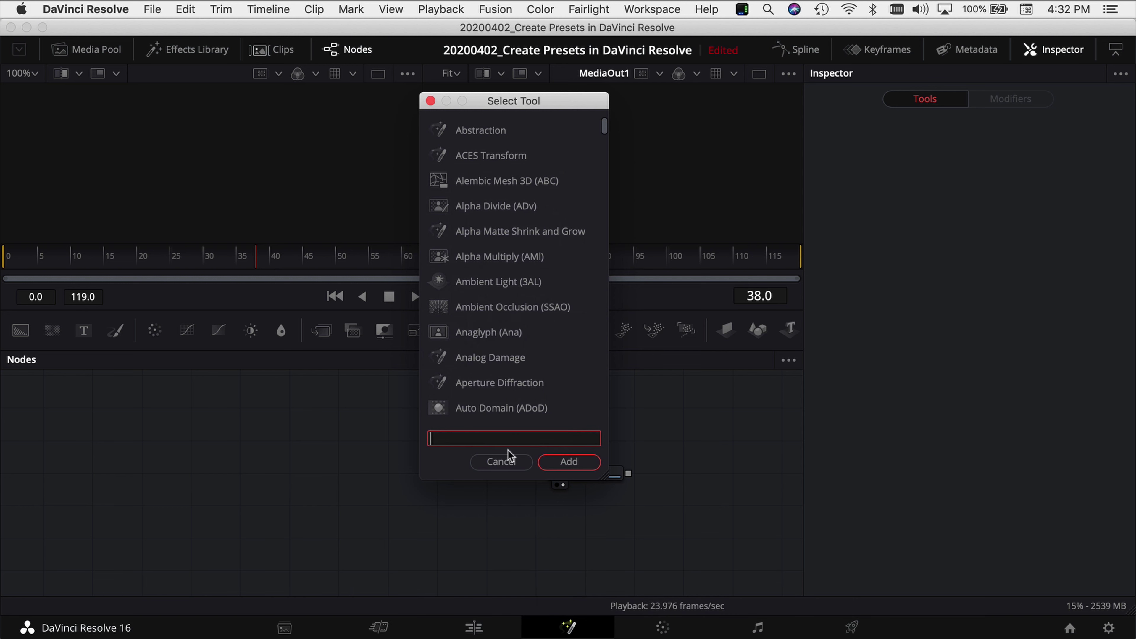
pyautogui.write('Fusion')
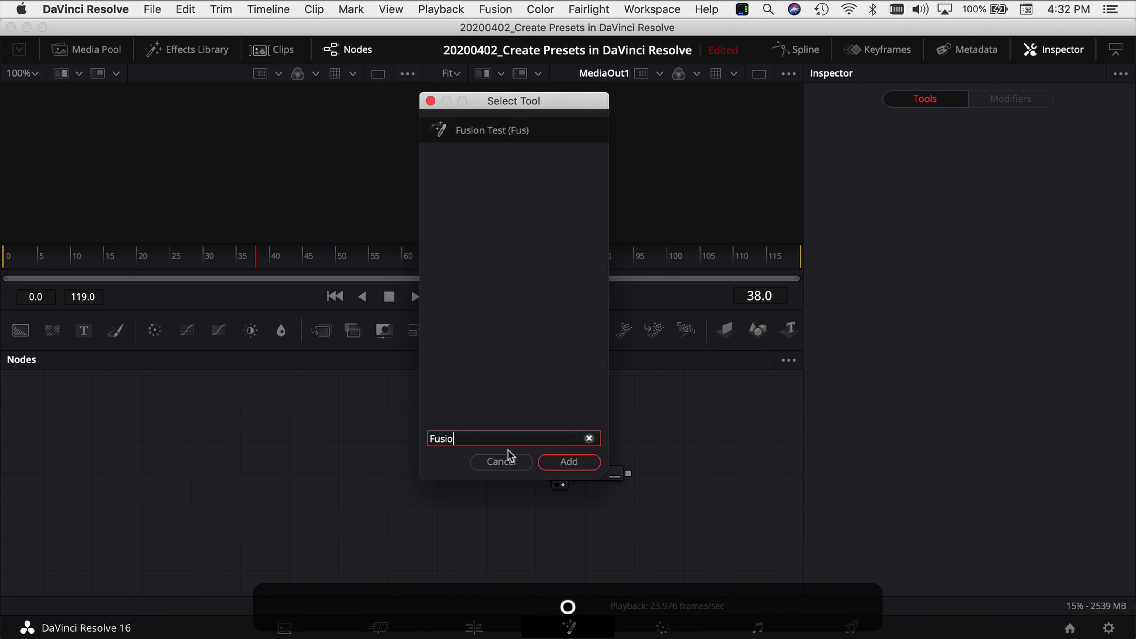
pyautogui.click(496, 134)
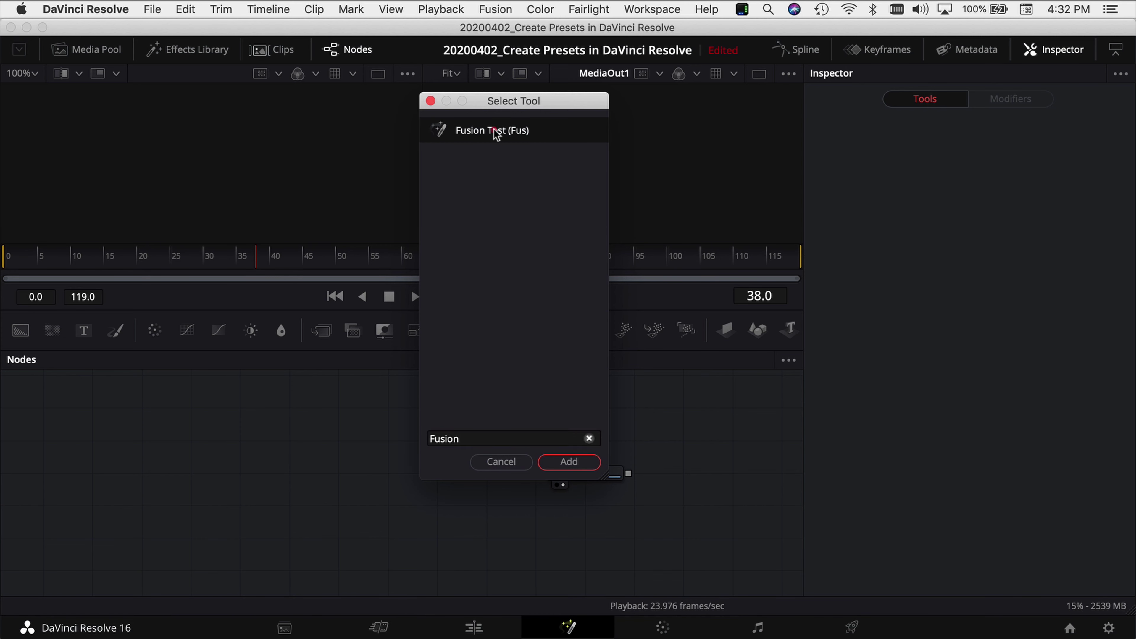
pyautogui.click(577, 462)
# Connect the macro node's output to MediaOut1 and preview the animation.
pyautogui.moveTo(383, 442); pyautogui.dragTo(554, 476)
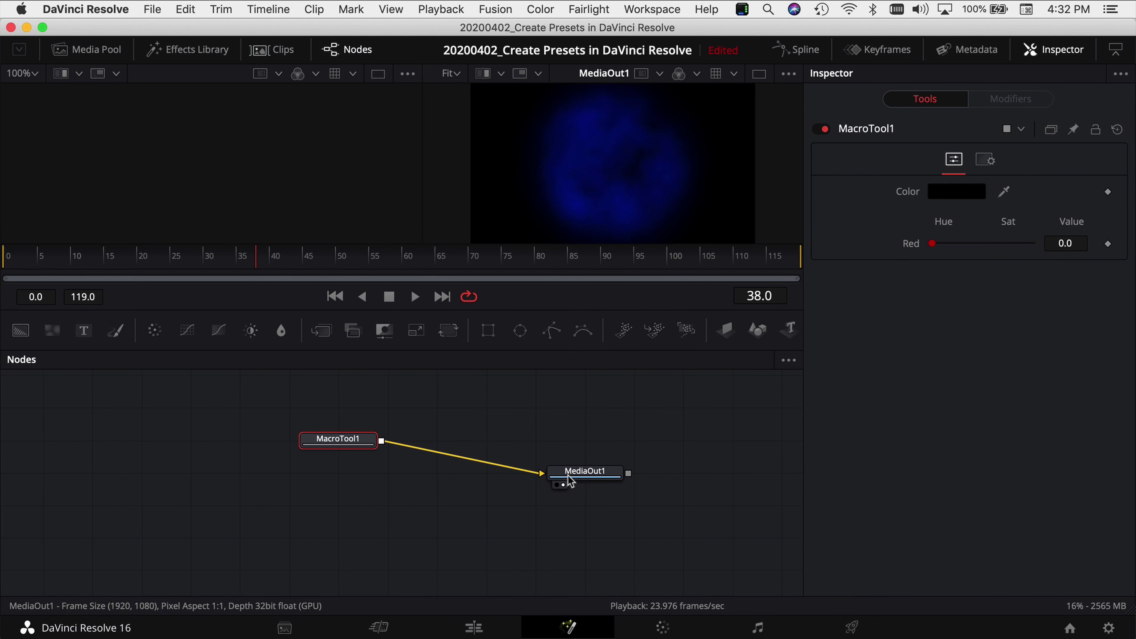
pyautogui.press('space')
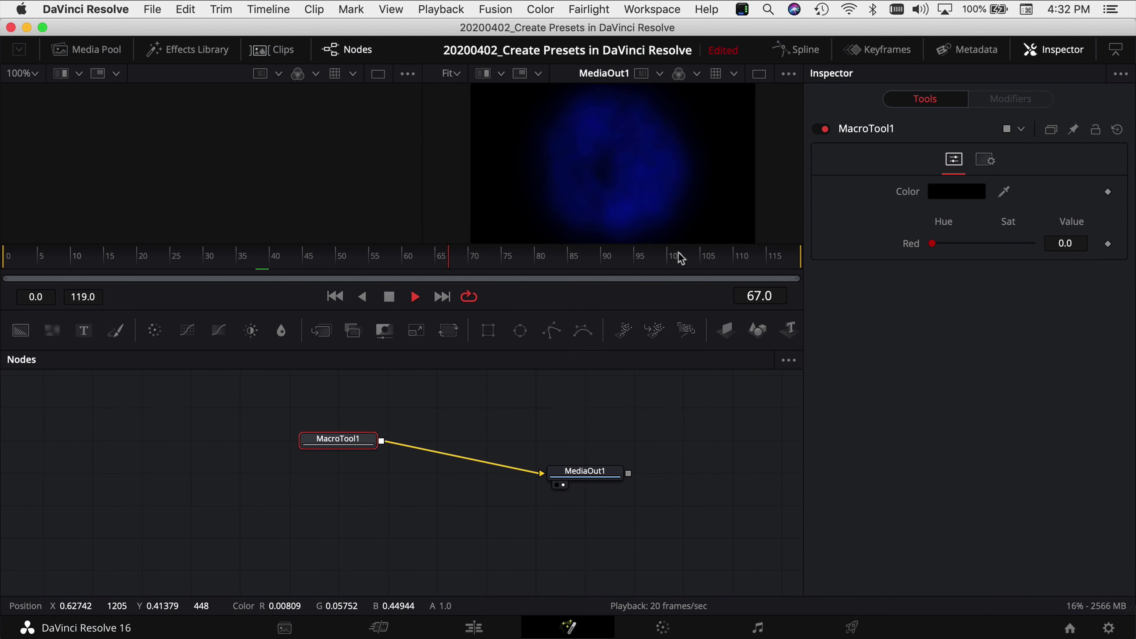
pyautogui.press('space')
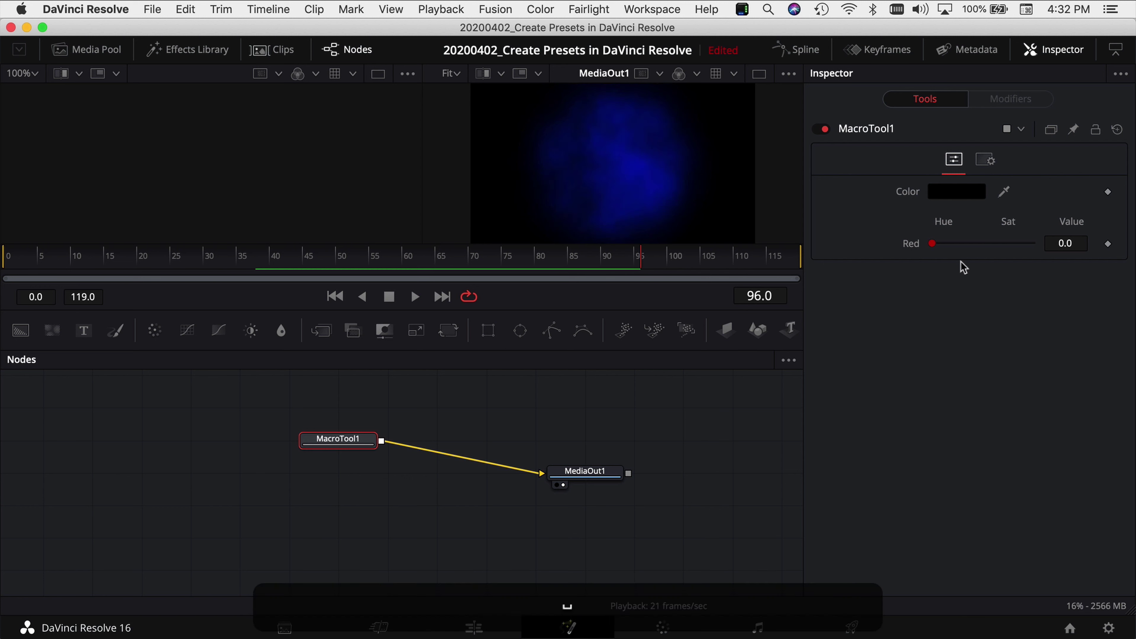
# Set the MacroTool1 node's Color to red and play back the result.
pyautogui.click(959, 193)
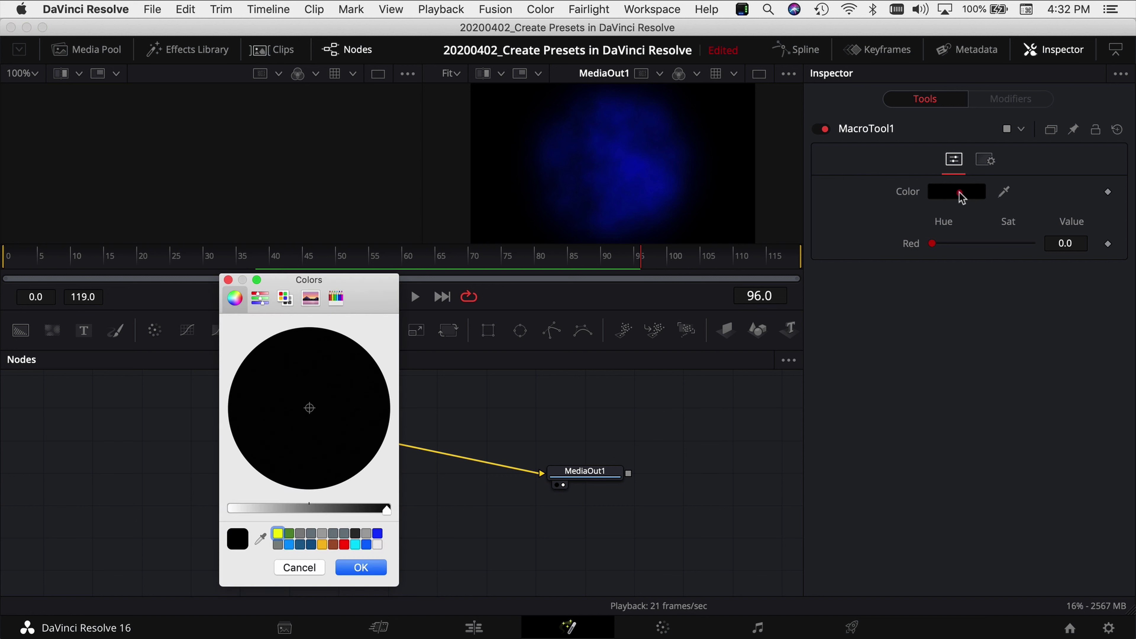
pyautogui.click(344, 542)
pyautogui.click(359, 568)
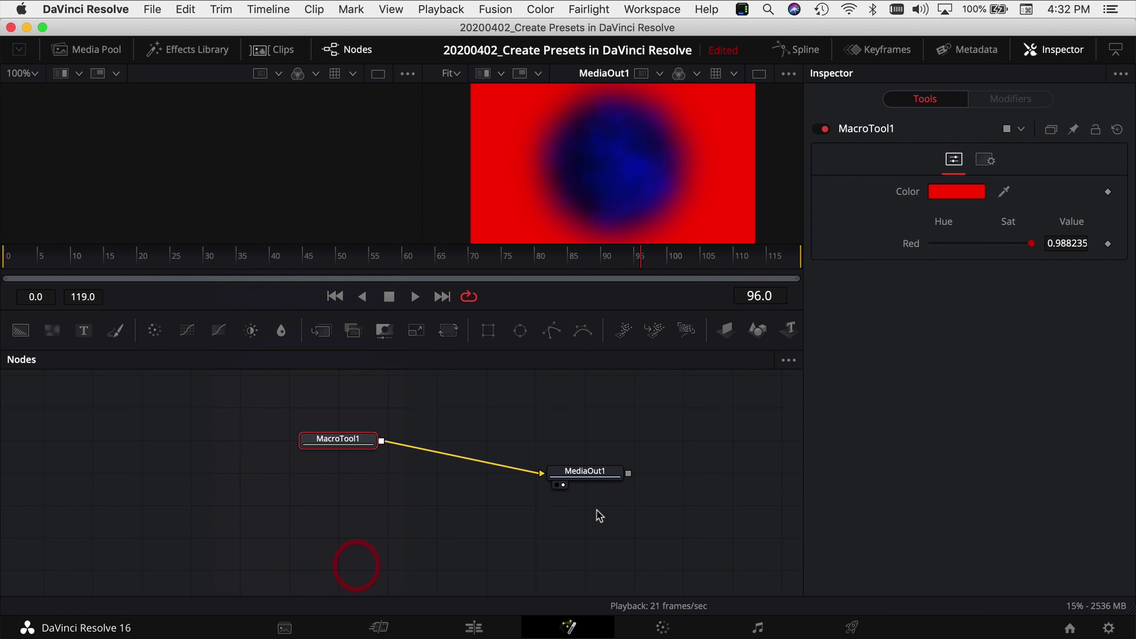
pyautogui.press('space')
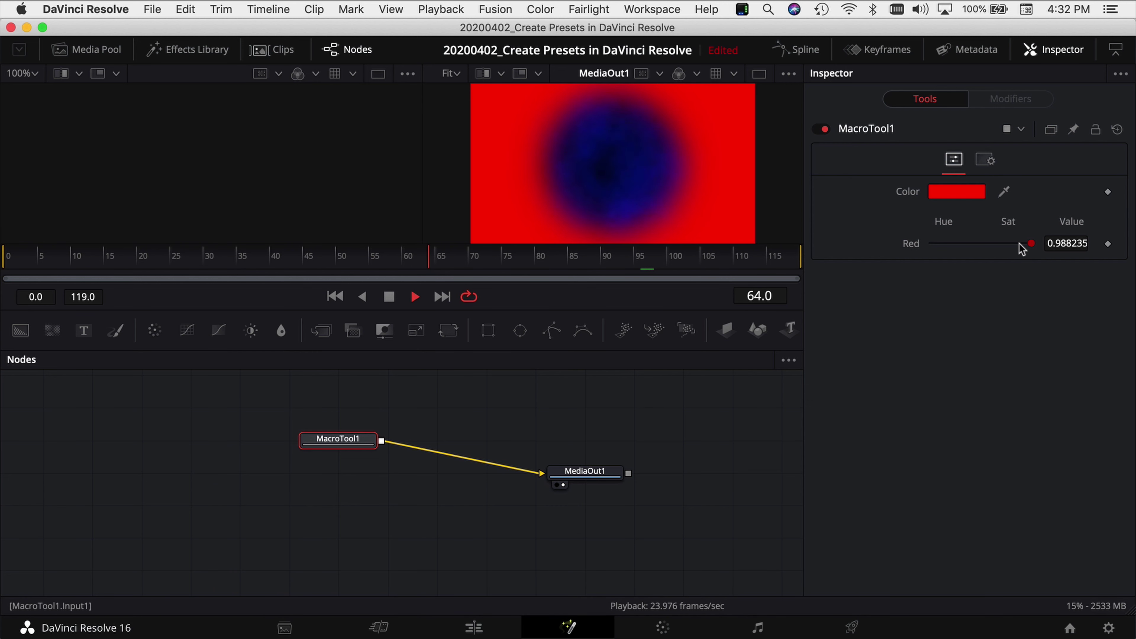
pyautogui.press('space')
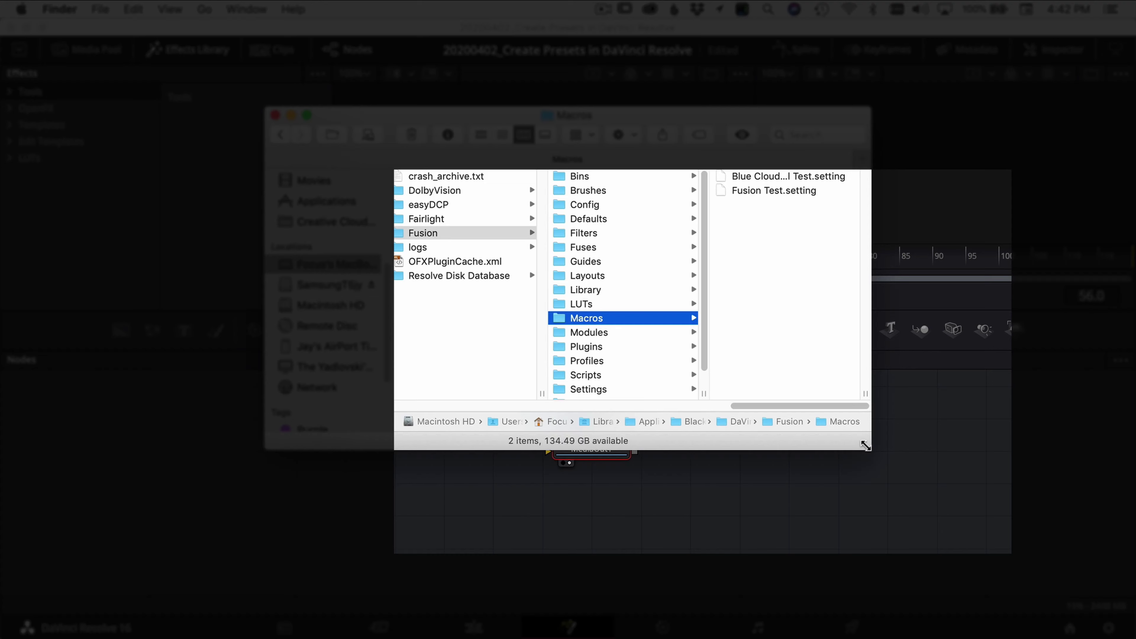
# In Finder, copy Fusion Test.setting from the Fusion Macros folder into Fusion's Templates folder.
pyautogui.moveTo(865, 441); pyautogui.dragTo(996, 543)
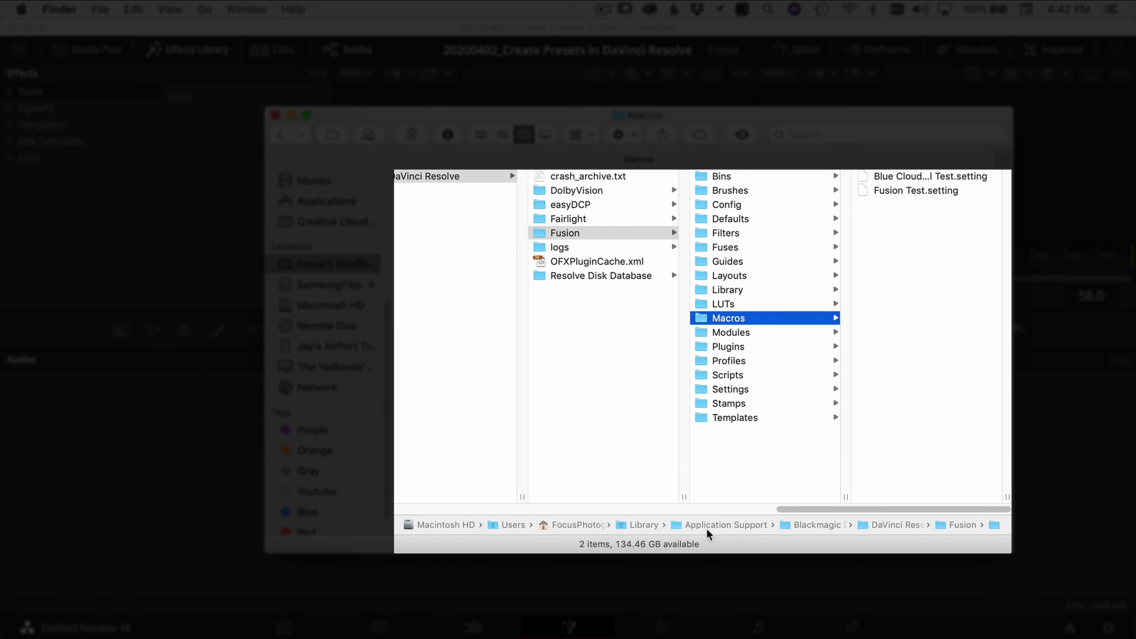
pyautogui.moveTo(805, 505); pyautogui.dragTo(658, 500)
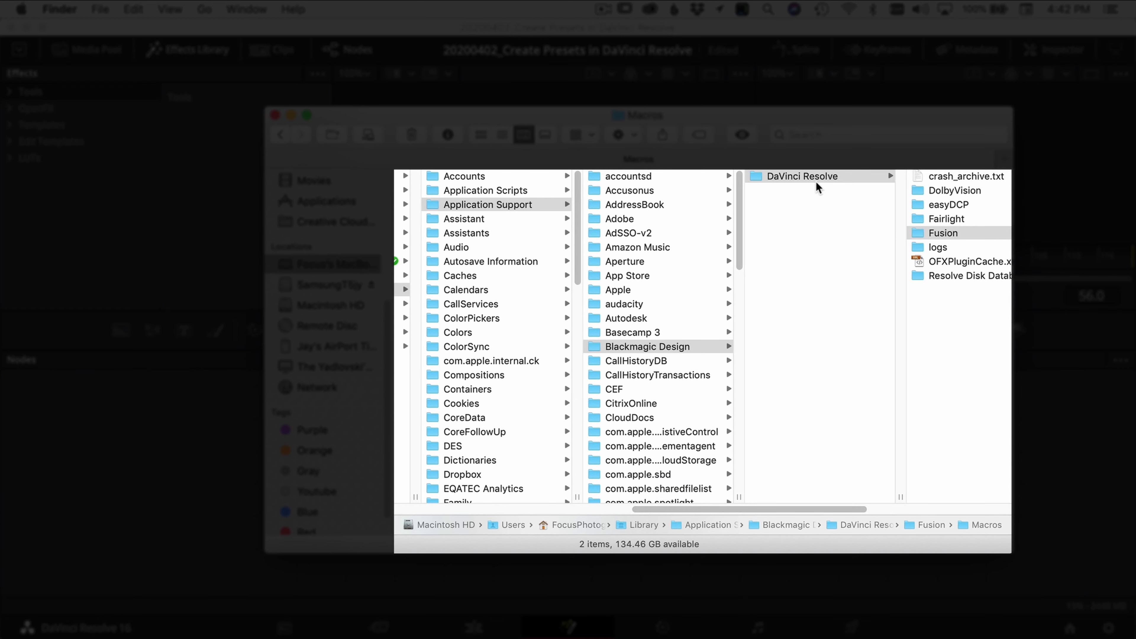
pyautogui.click(917, 233)
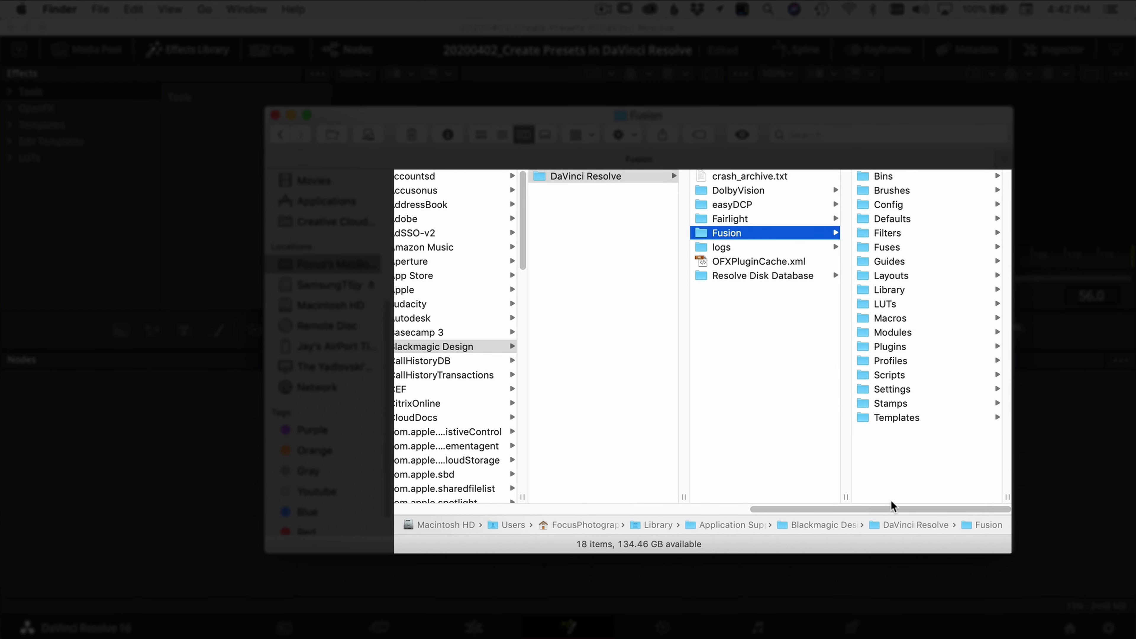
pyautogui.click(895, 317)
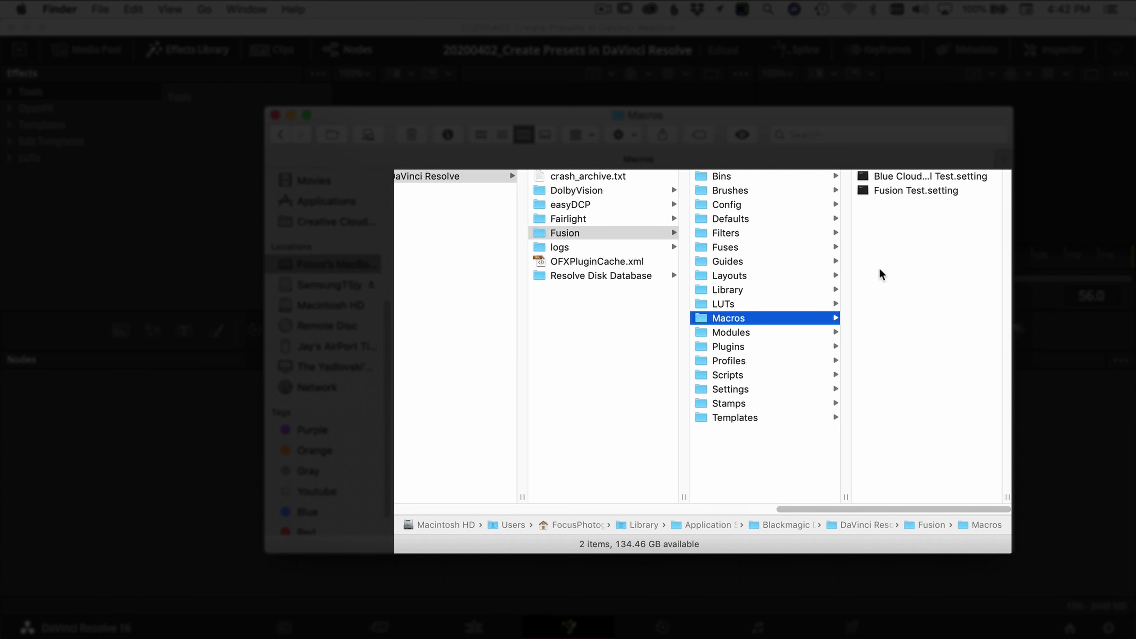
pyautogui.click(884, 191)
pyautogui.press('super+c')
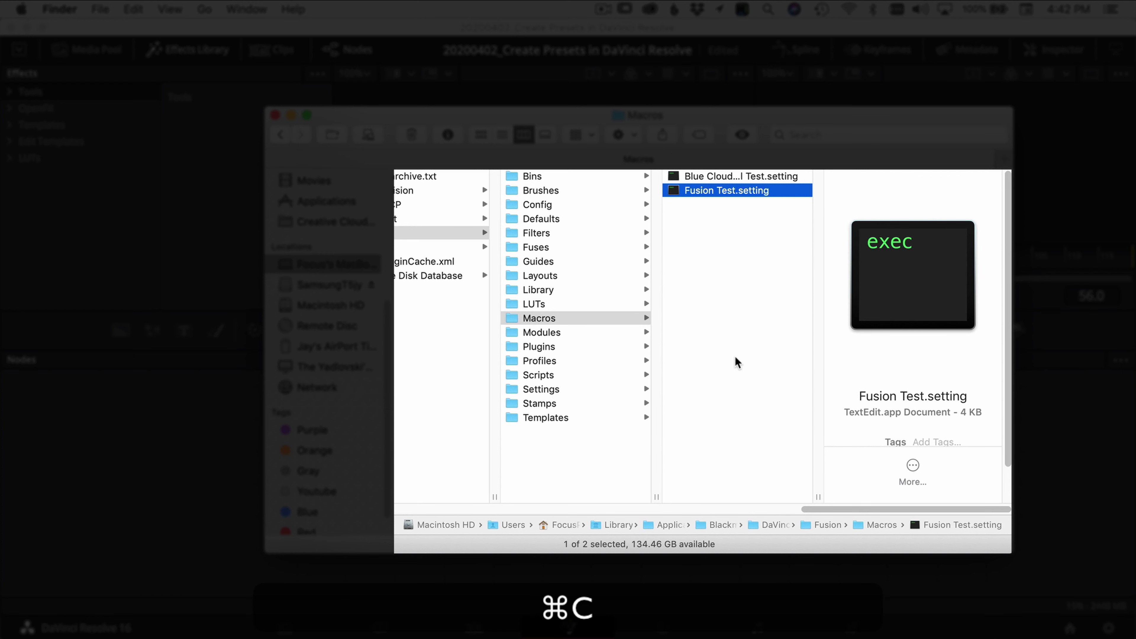
pyautogui.click(555, 423)
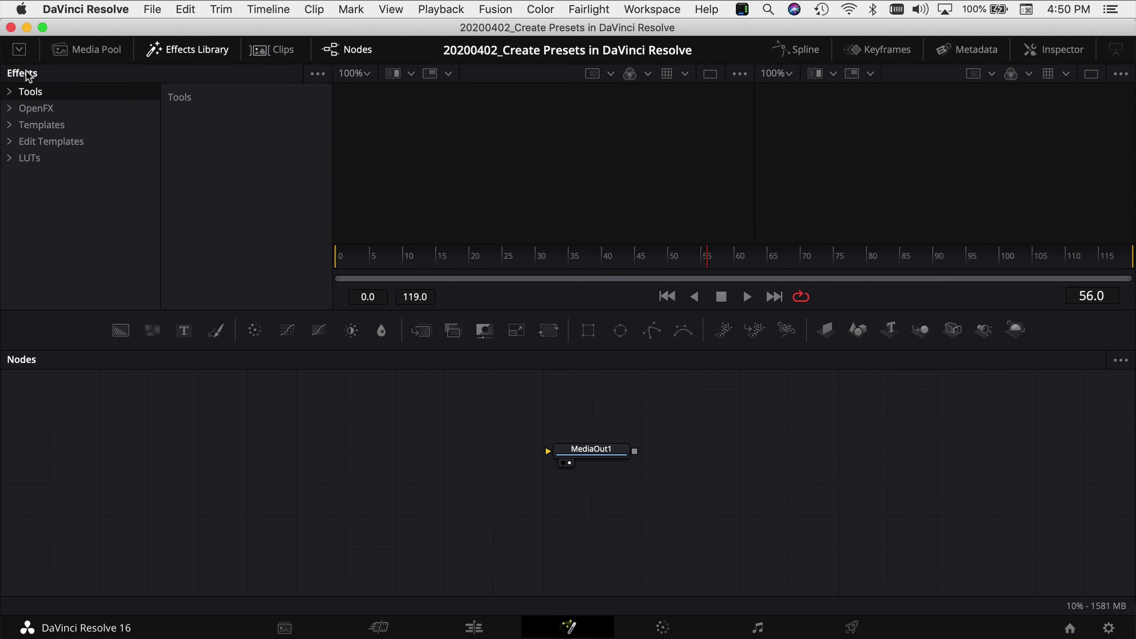
# In DaVinci Resolve, add the Fusion Test template to the node graph and connect its output to MediaOut1.
pyautogui.click(35, 126)
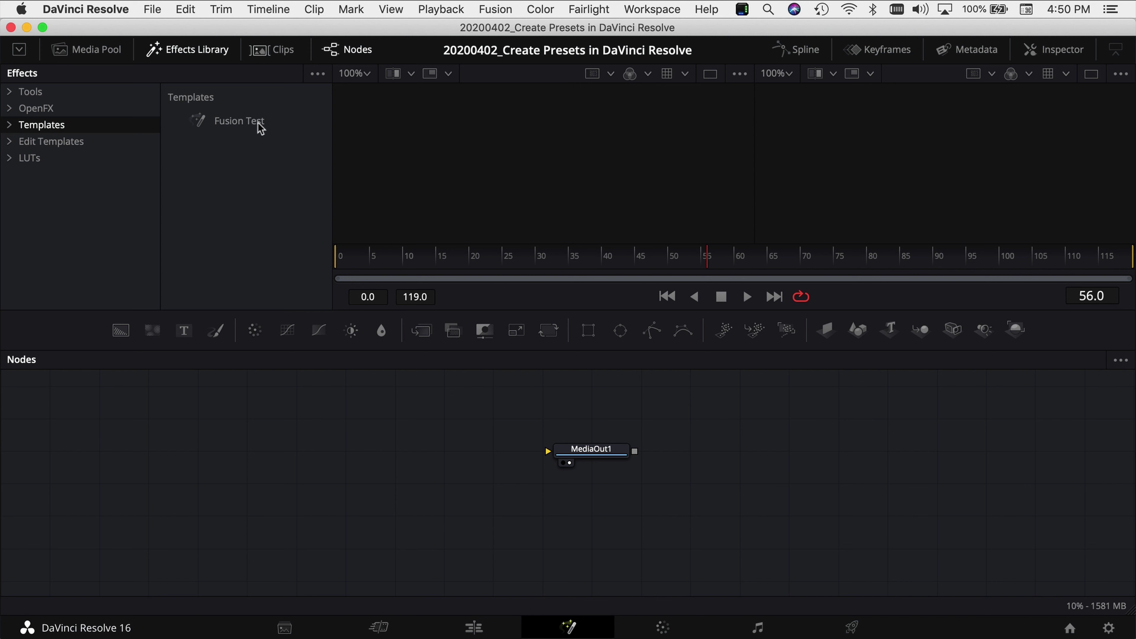
pyautogui.moveTo(227, 123); pyautogui.dragTo(345, 456)
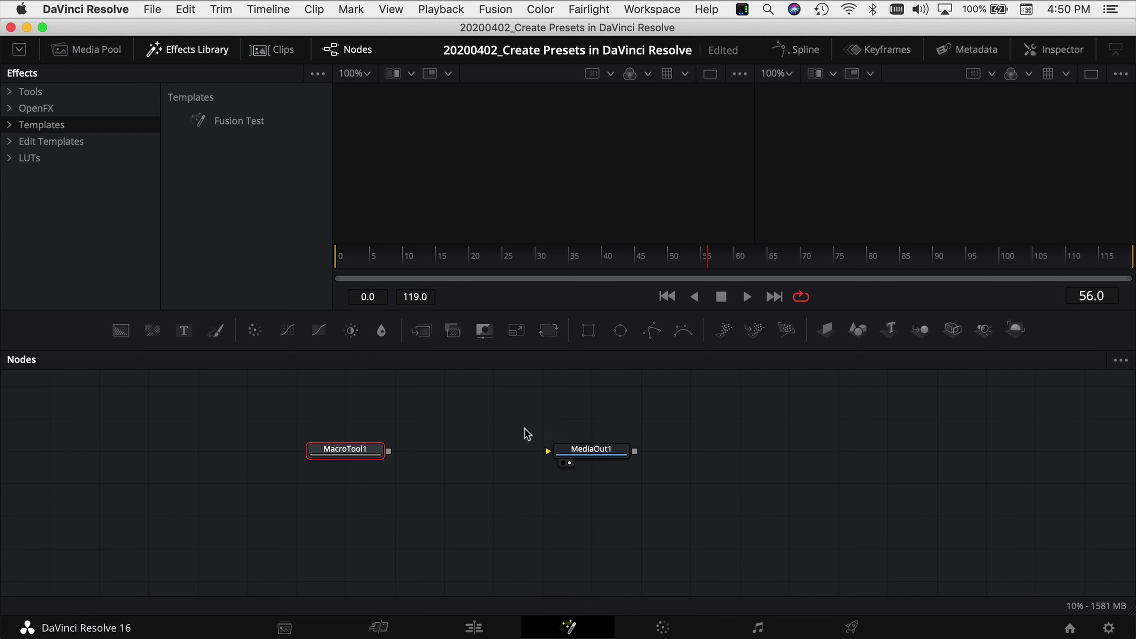
pyautogui.moveTo(388, 452); pyautogui.dragTo(571, 459)
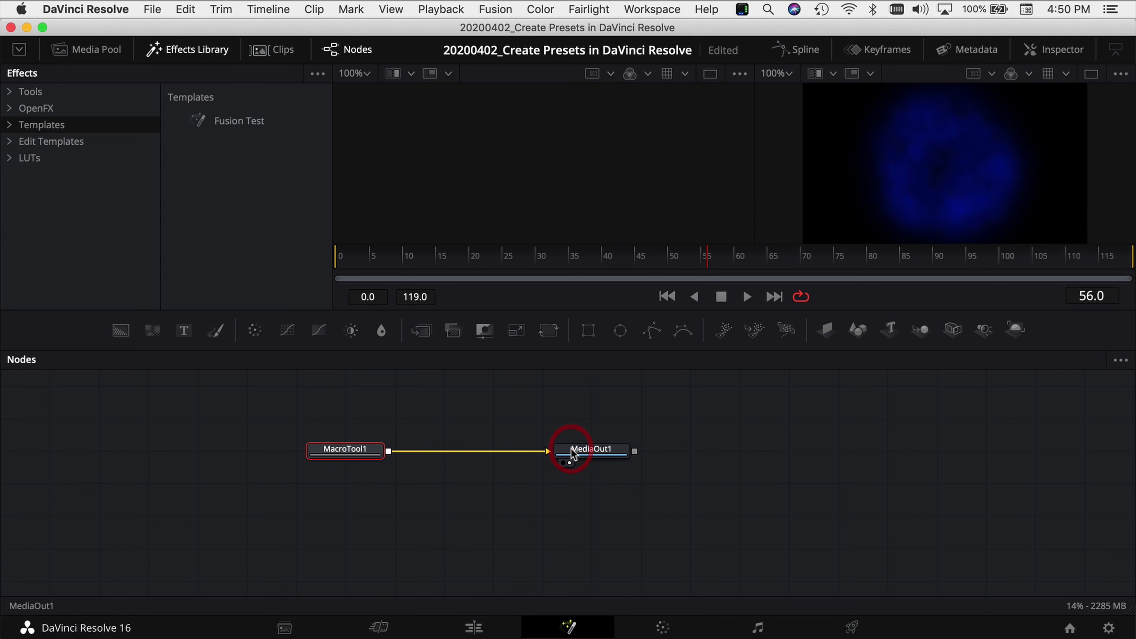
# Preview the Fusion Test template's animation, stop playback and deselect the macro node.
pyautogui.press('space')
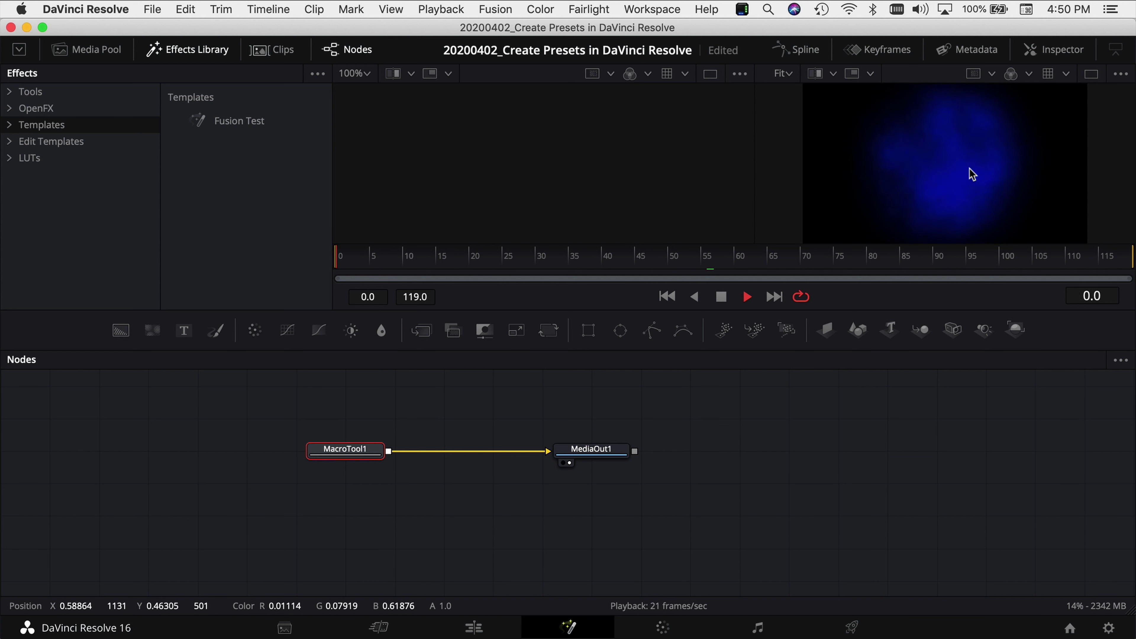
pyautogui.press('space')
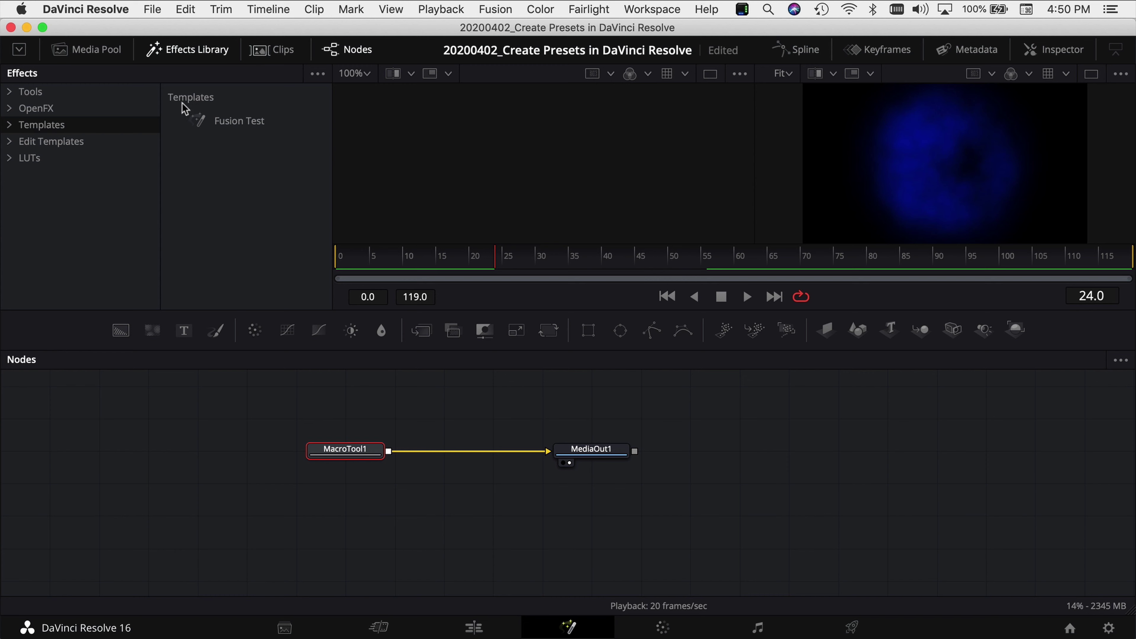
pyautogui.click(494, 521)
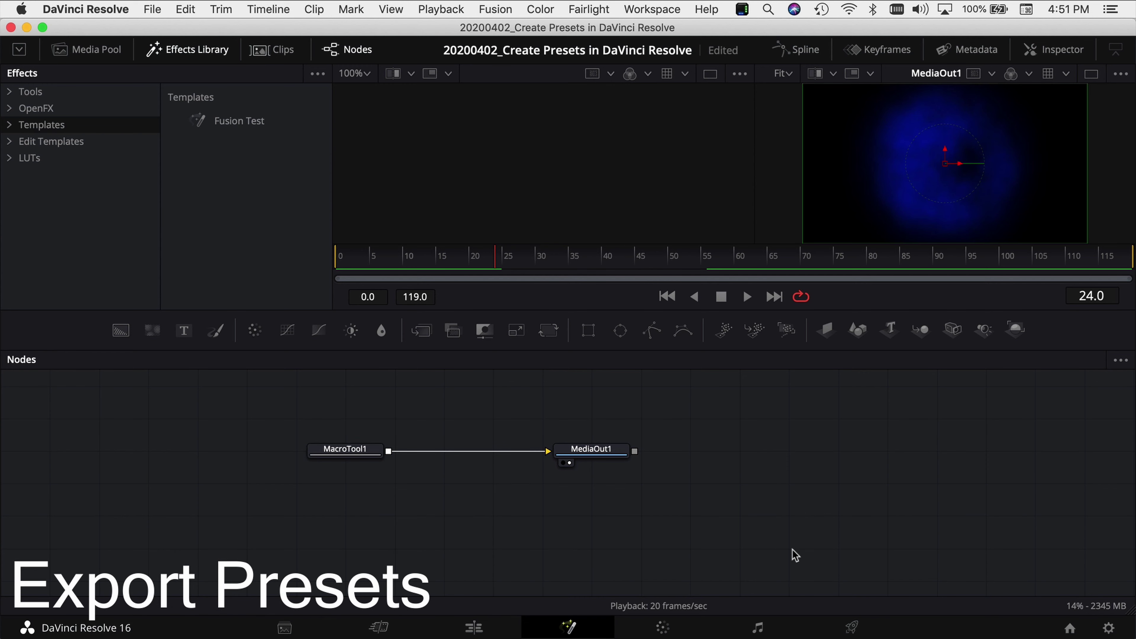
# On the Deliver page, set the custom render resolution to 3840 x 2160 Ultra HD and the encoding profile to High.
pyautogui.click(851, 629)
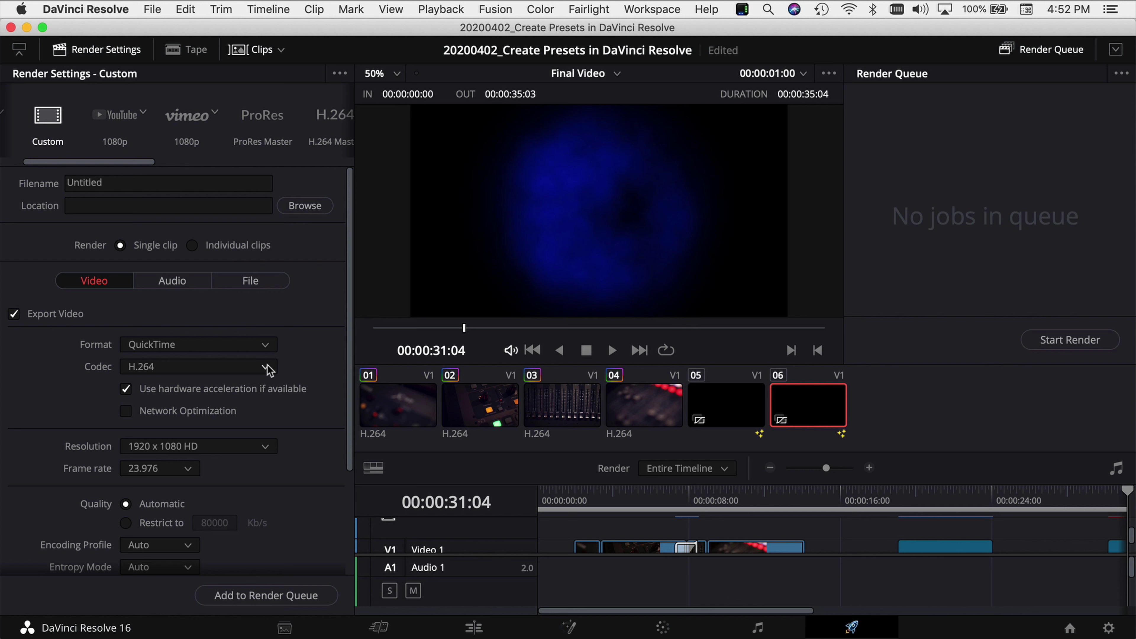
pyautogui.click(266, 446)
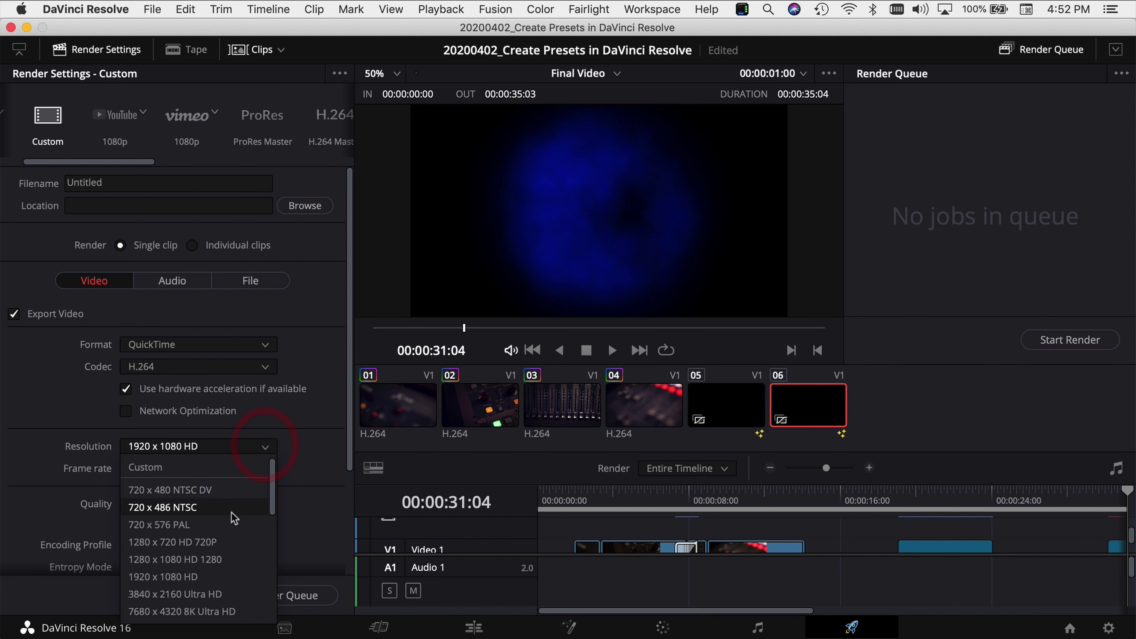
pyautogui.scroll(-2, 215, 580)
pyautogui.click(199, 555)
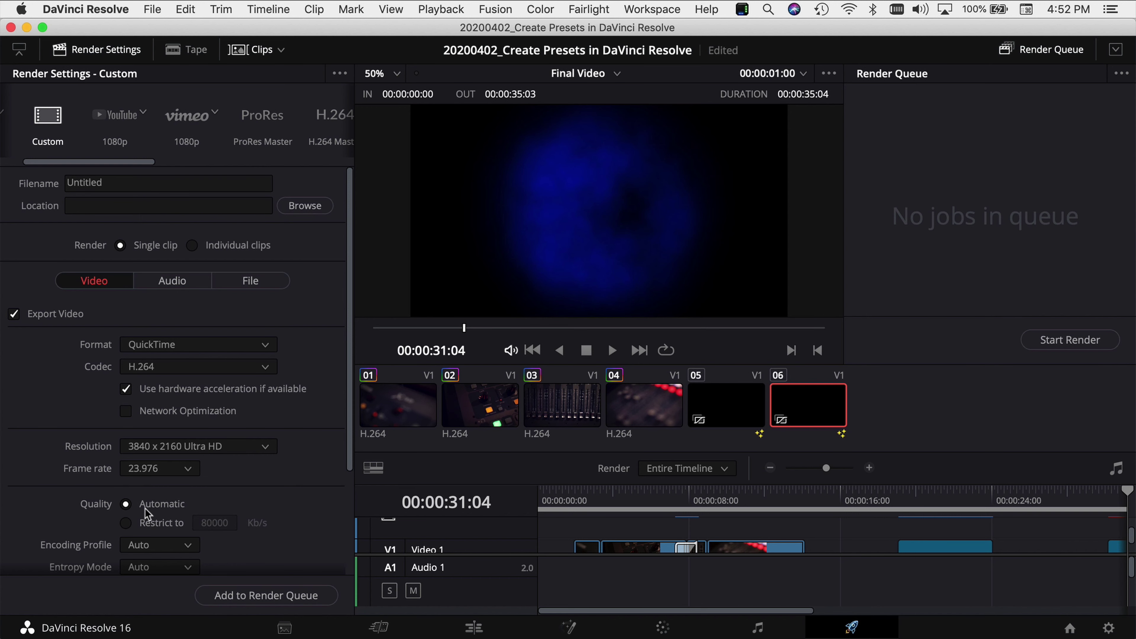
pyautogui.scroll(-3, 245, 511)
pyautogui.click(186, 459)
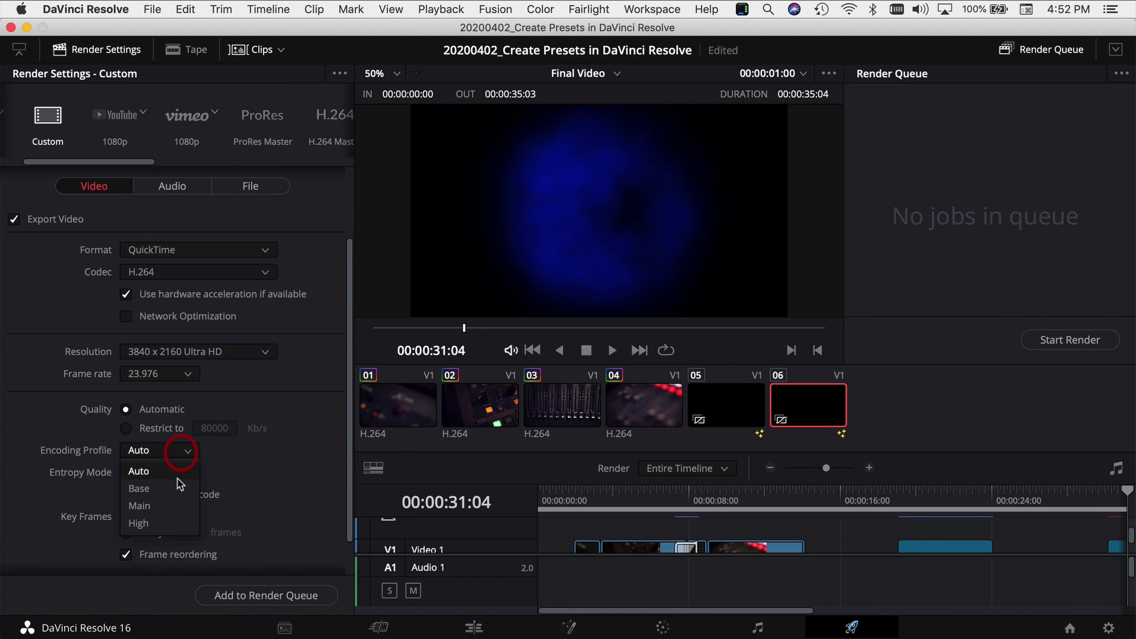
pyautogui.click(175, 523)
pyautogui.scroll(3, 274, 451)
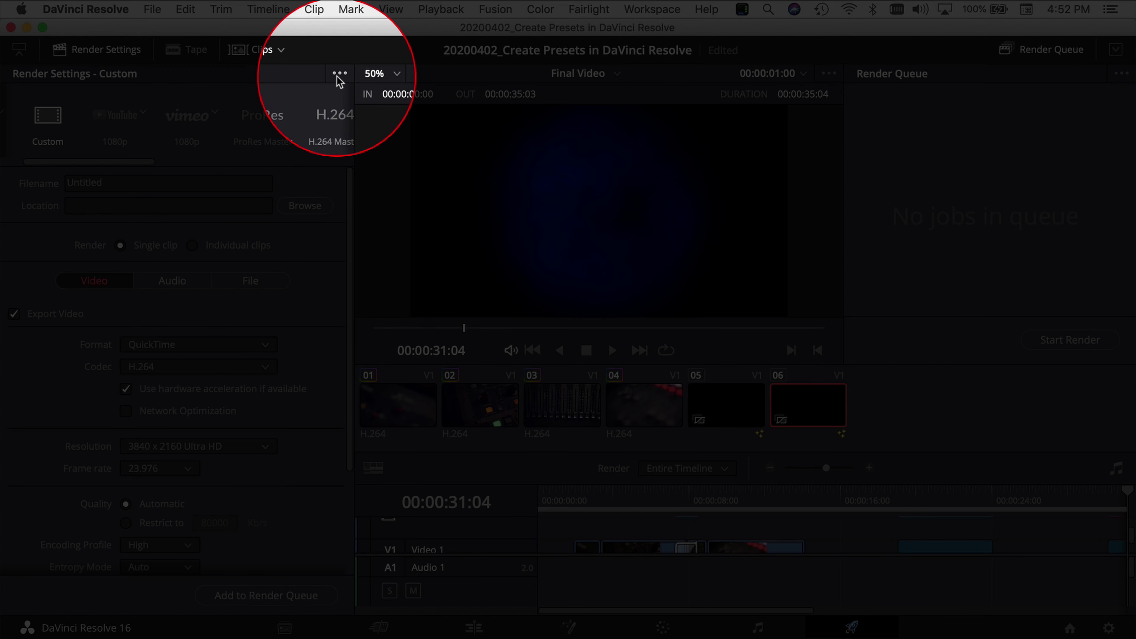
# Save the current render settings as a new preset named "test export".
pyautogui.click(339, 74)
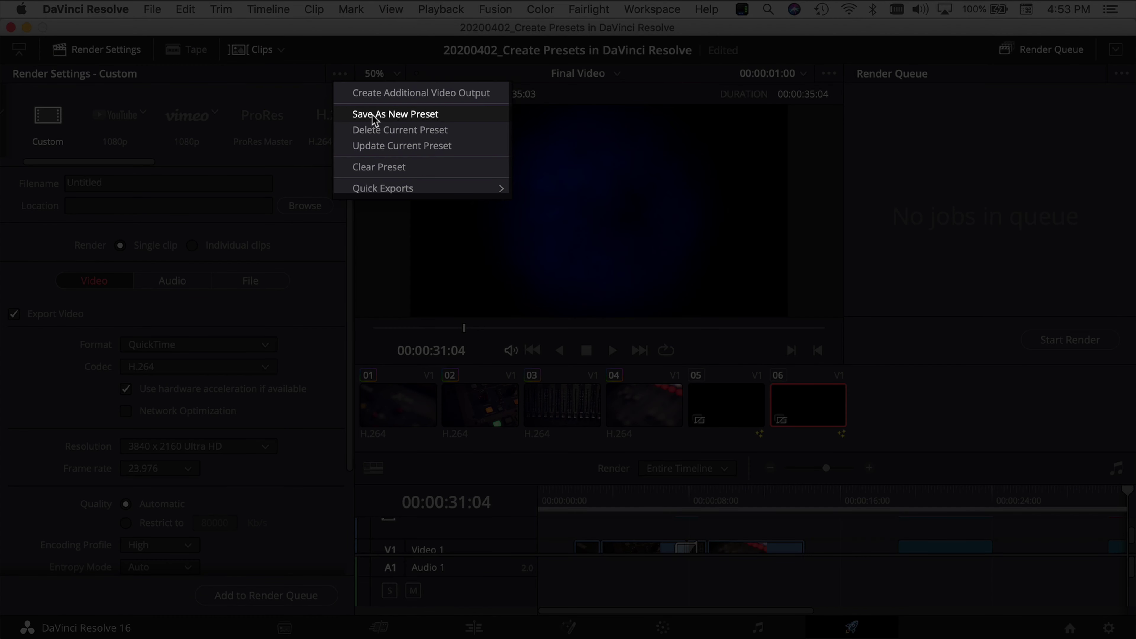
pyautogui.click(374, 115)
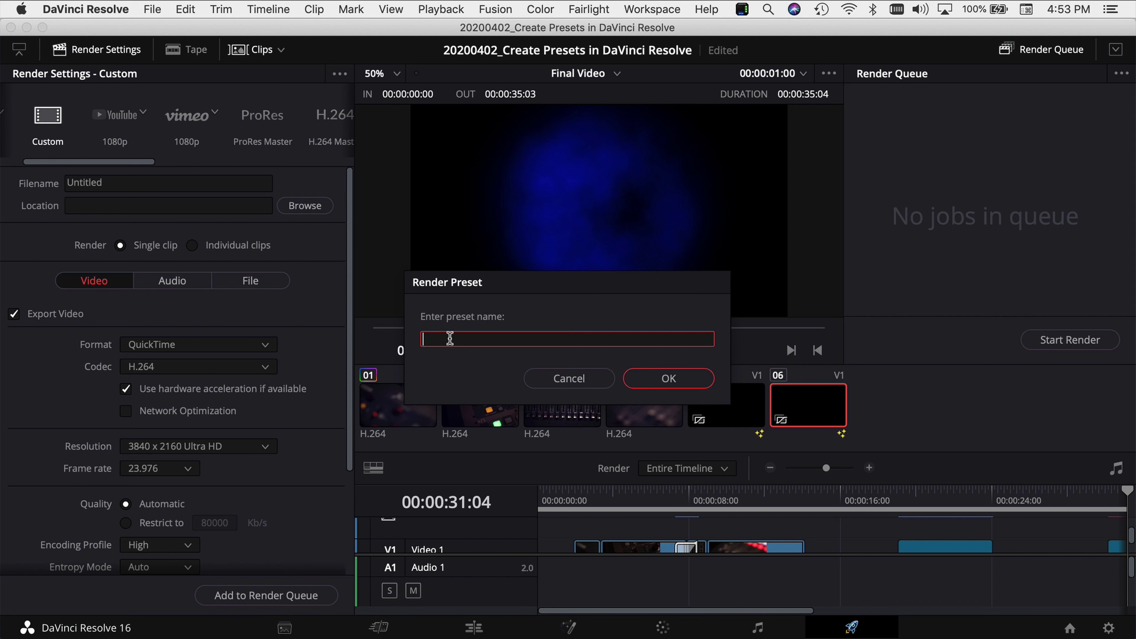
pyautogui.write('test e')
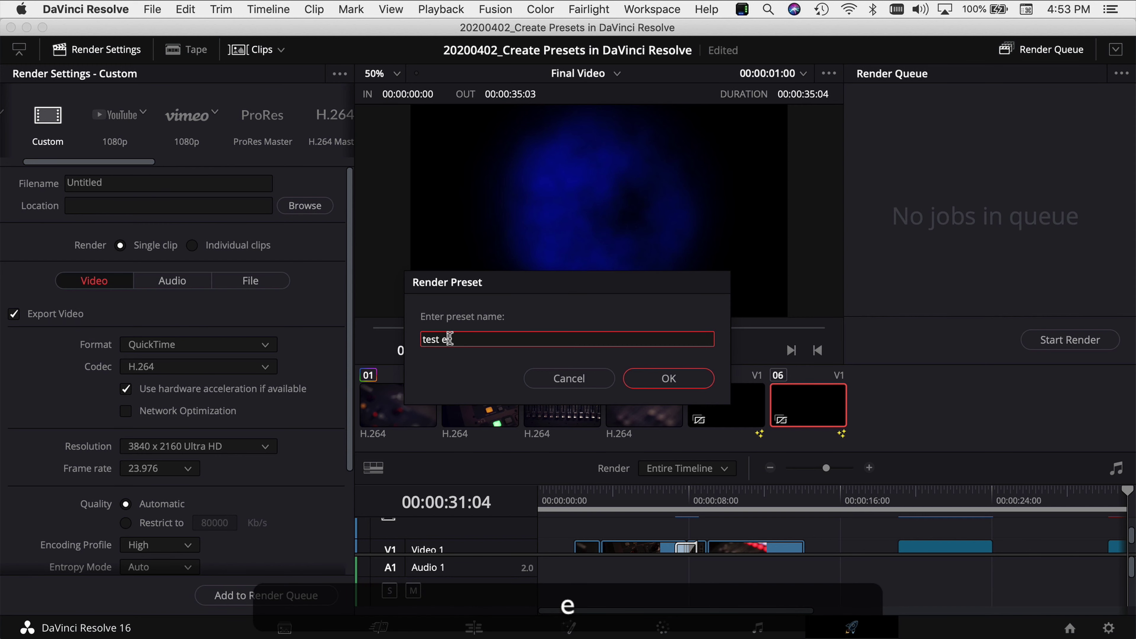
pyautogui.write('xport')
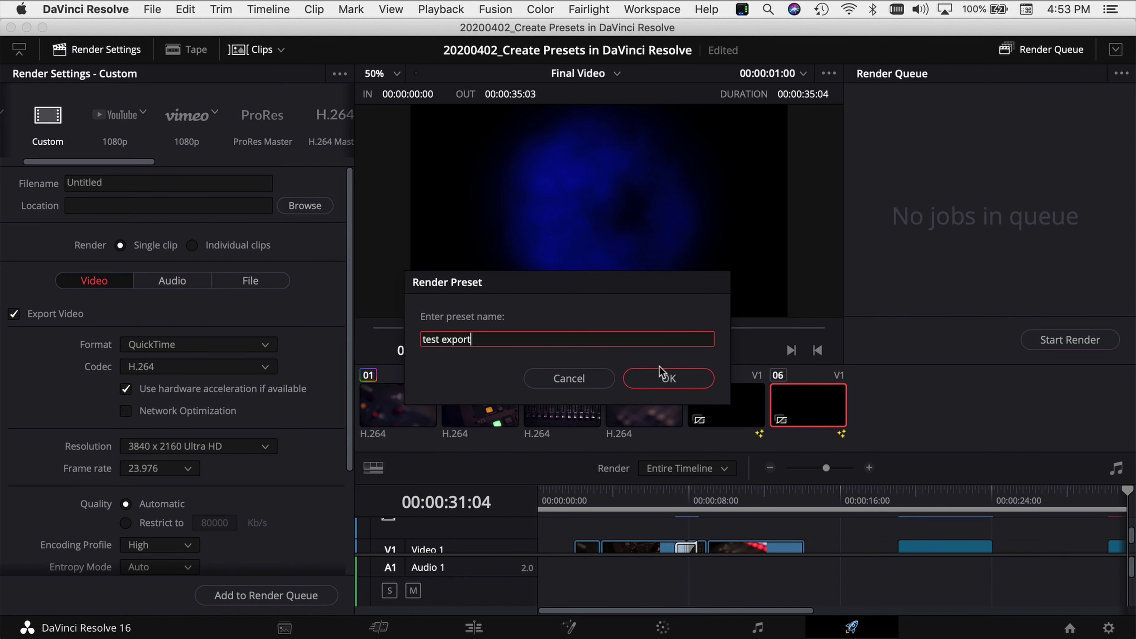
pyautogui.click(667, 378)
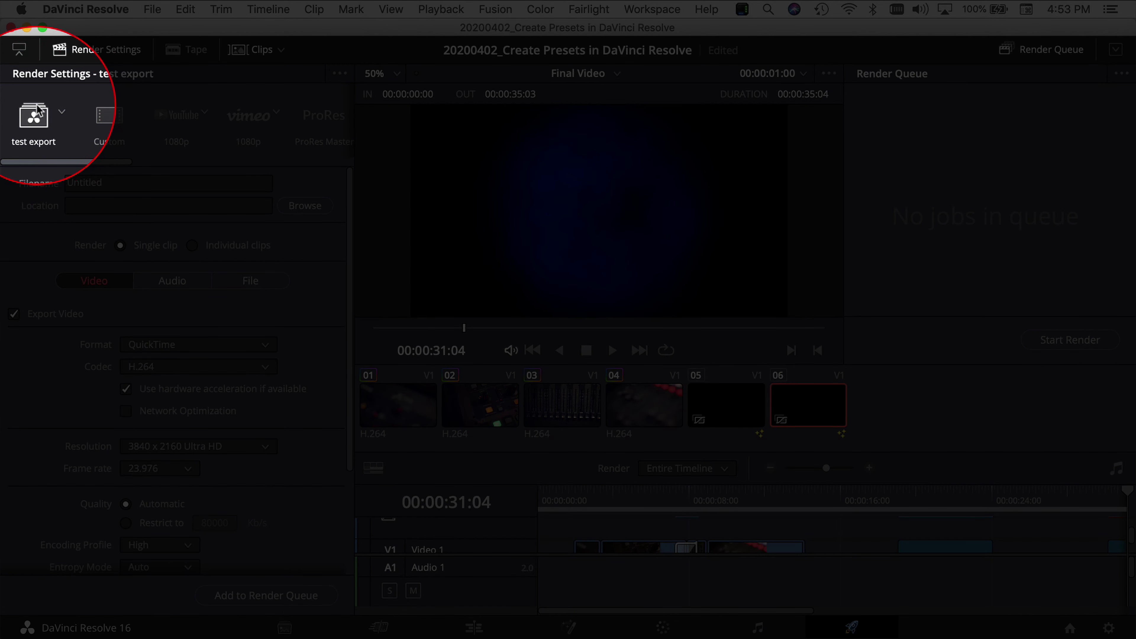
# Look through the list of saved render presets and choose test export.
pyautogui.moveTo(34, 119)
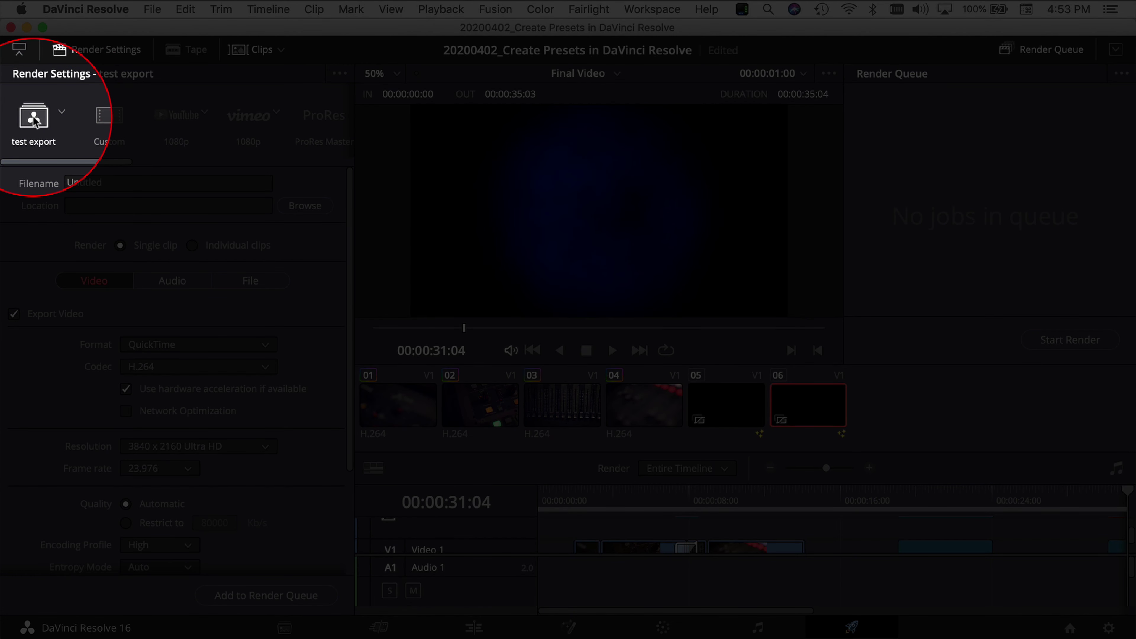
pyautogui.click(62, 113)
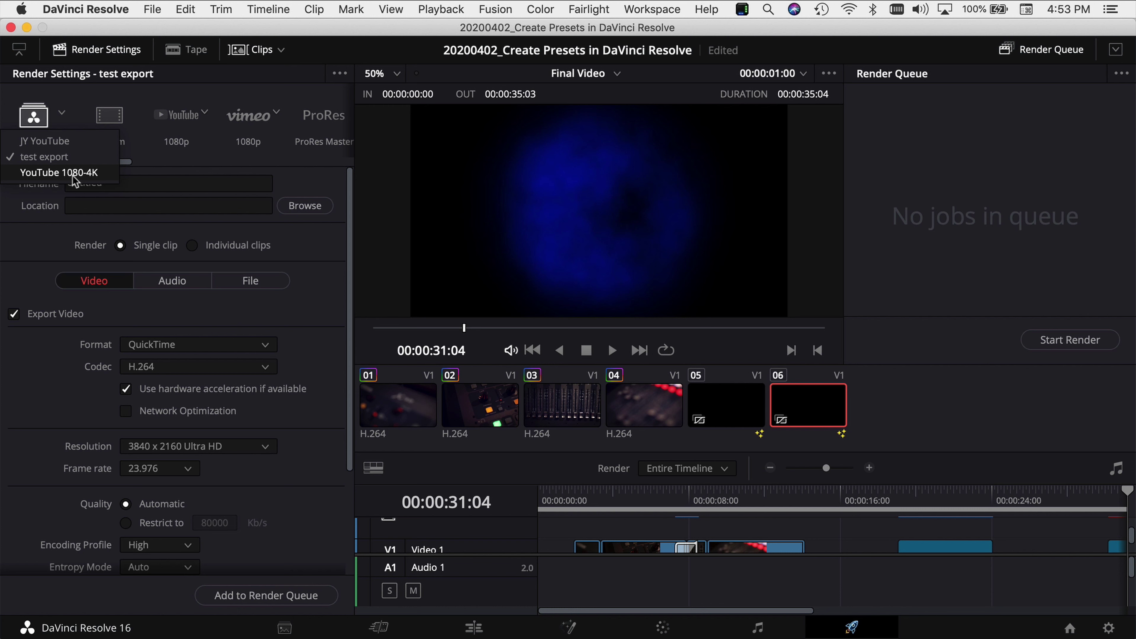
pyautogui.click(80, 158)
# Delete the test export render preset and confirm the deletion.
pyautogui.click(339, 74)
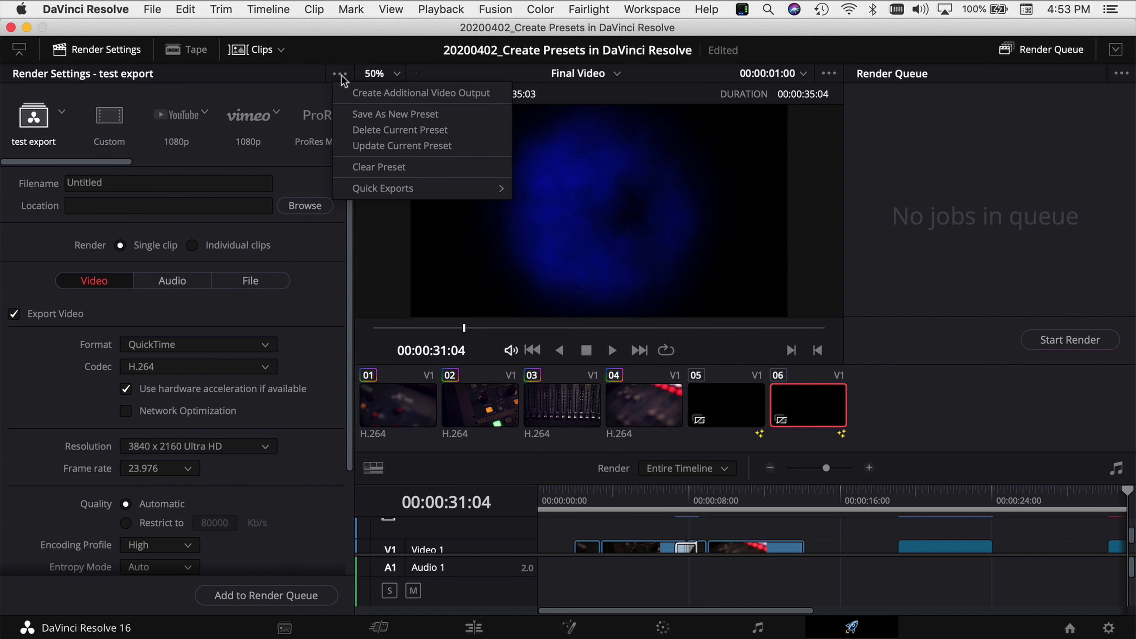
pyautogui.click(393, 131)
pyautogui.click(729, 416)
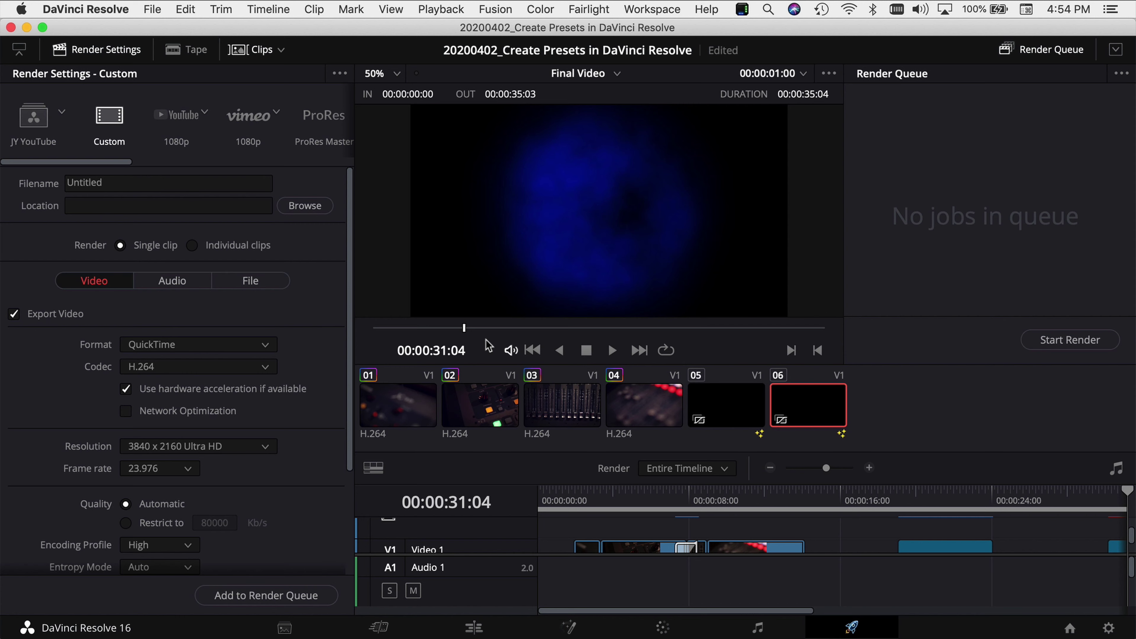
# Switch to the Edit page and display the saved presets in the project settings.
pyautogui.click(474, 628)
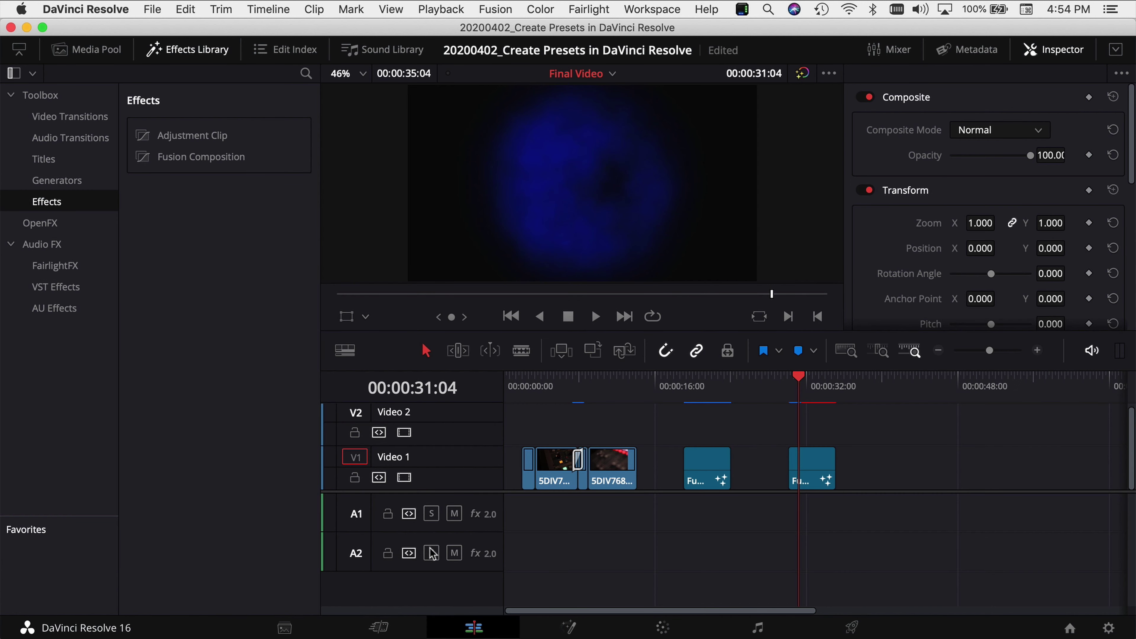
pyautogui.click(1109, 628)
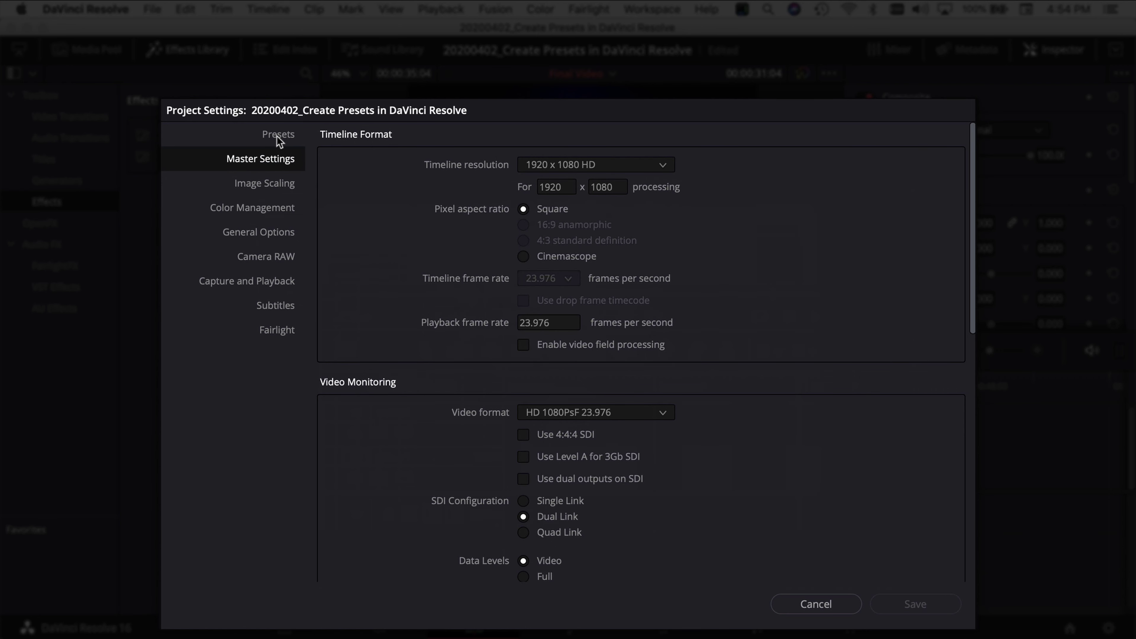
pyautogui.click(286, 138)
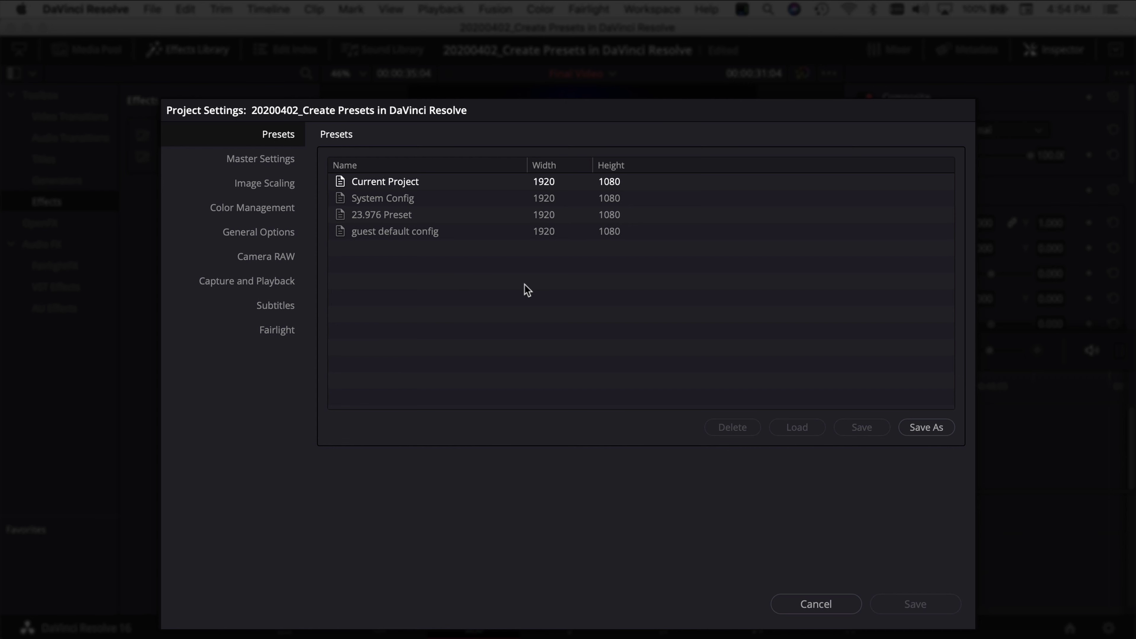
# Review the master settings and the other project settings categories, such as image scaling, color management and Fairlight, ending at the presets list.
pyautogui.click(256, 166)
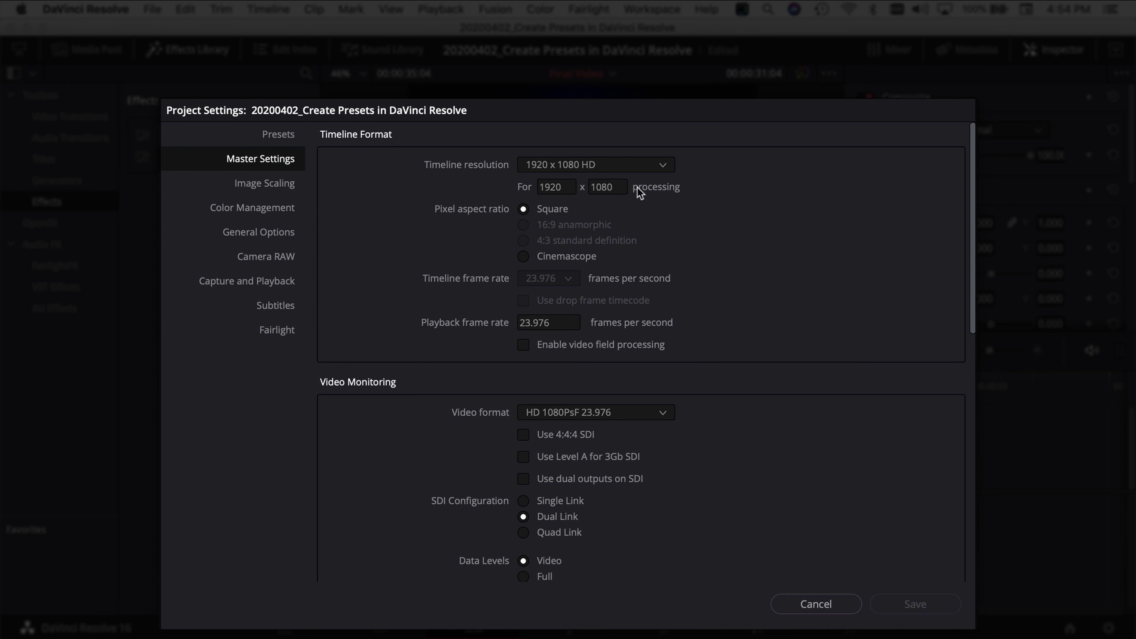
pyautogui.scroll(-6, 492, 459)
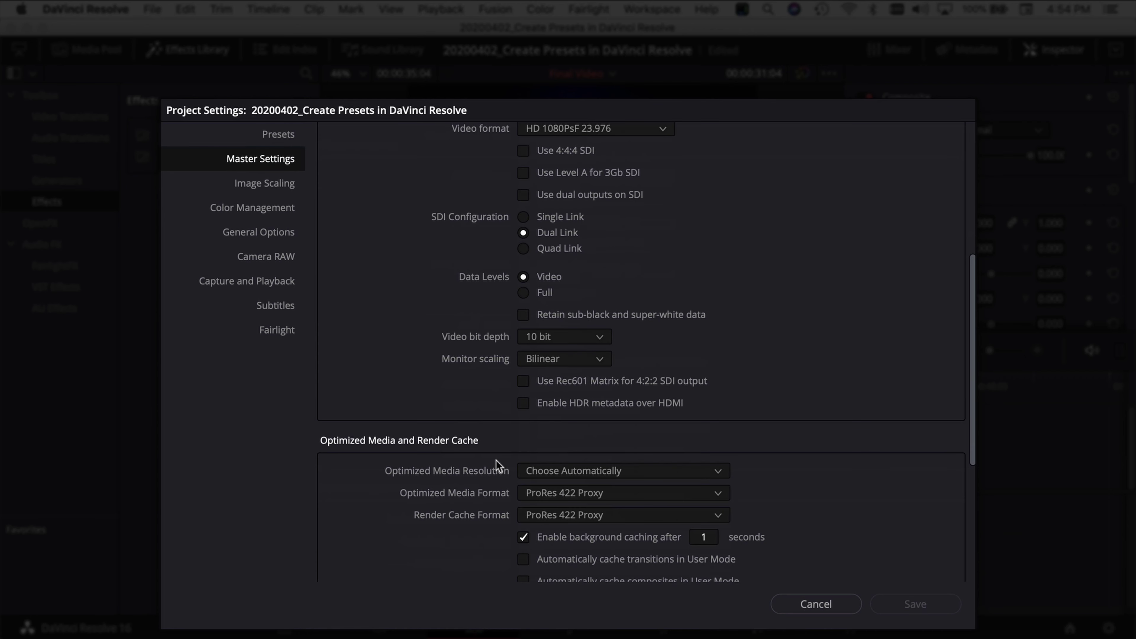
pyautogui.scroll(-2, 572, 466)
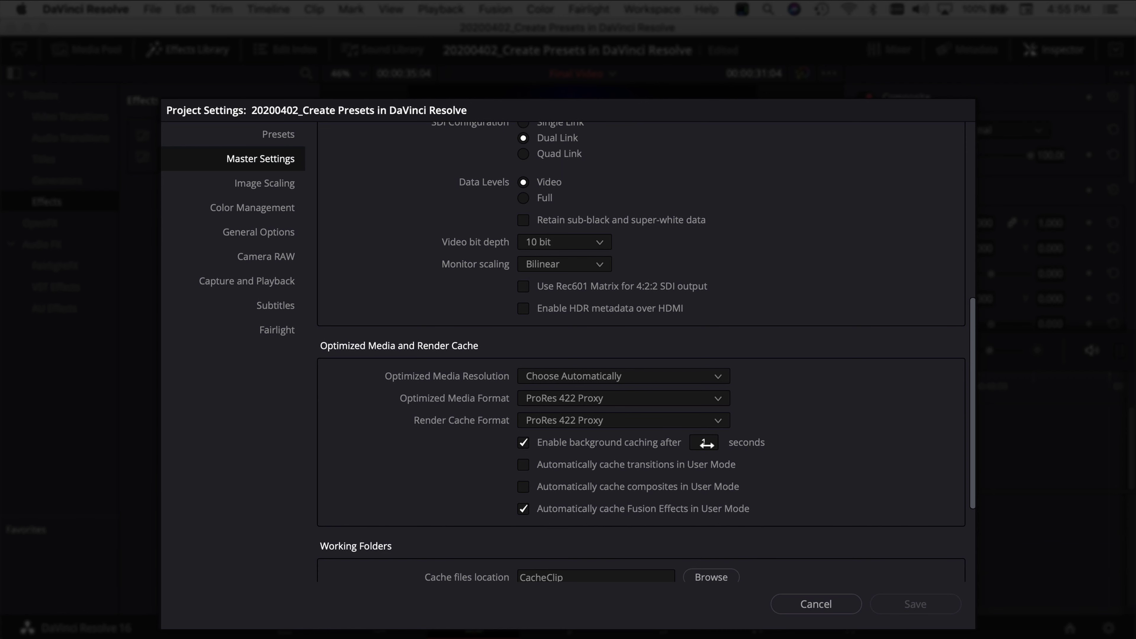
pyautogui.scroll(-3, 500, 446)
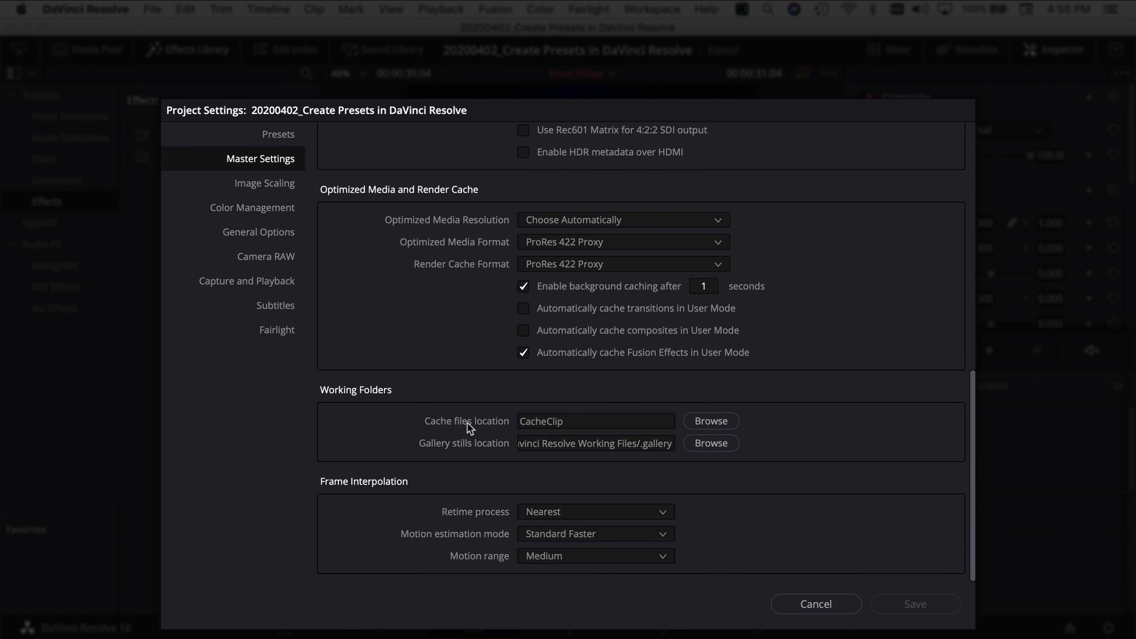
pyautogui.click(256, 187)
pyautogui.click(259, 208)
pyautogui.click(265, 237)
pyautogui.click(272, 258)
pyautogui.click(269, 282)
pyautogui.click(275, 326)
pyautogui.click(274, 302)
pyautogui.click(275, 281)
pyautogui.click(273, 136)
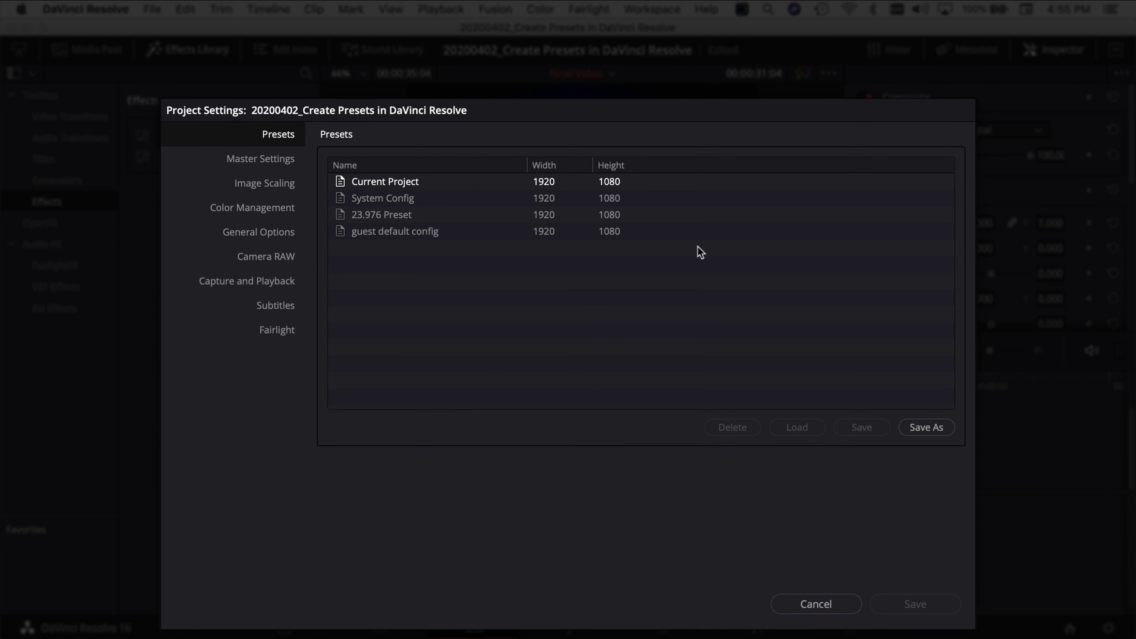
# Save the current project settings as a new preset named "test preset" and select it in the presets list.
pyautogui.click(922, 428)
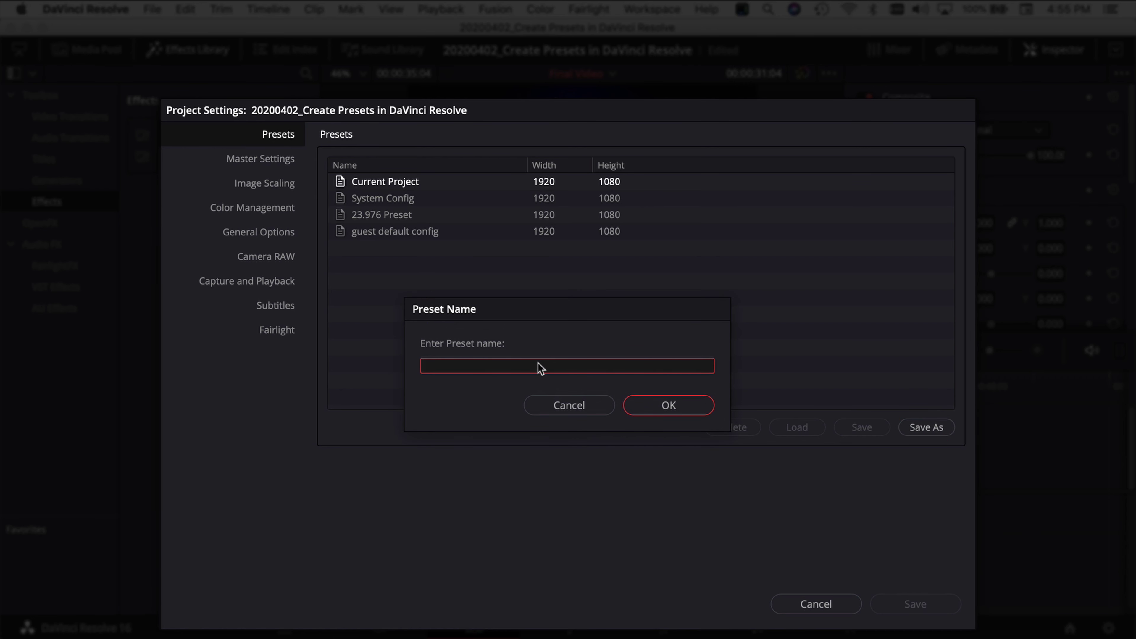
pyautogui.write('test preset')
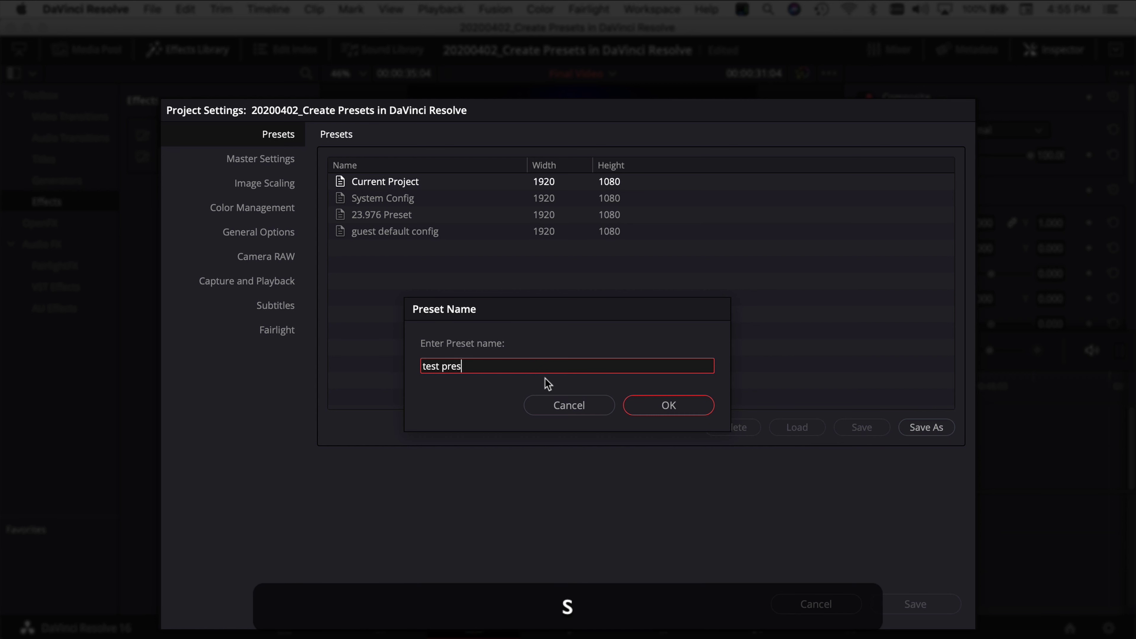
pyautogui.click(643, 400)
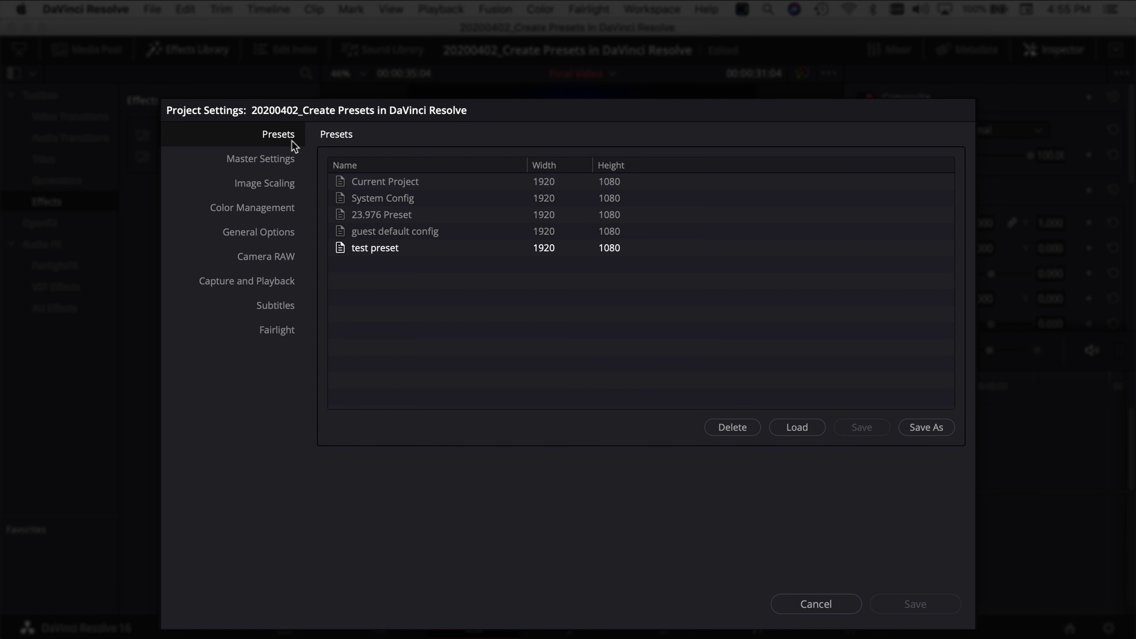
pyautogui.click(373, 247)
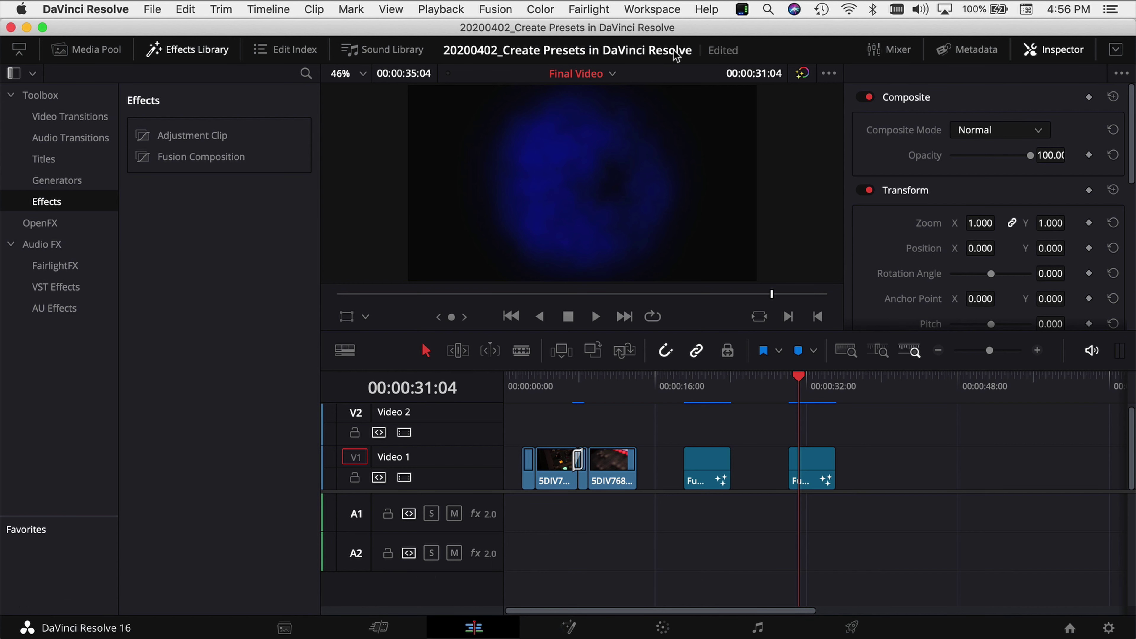
# Try to save the current workspace layout as a layout preset.
pyautogui.click(660, 11)
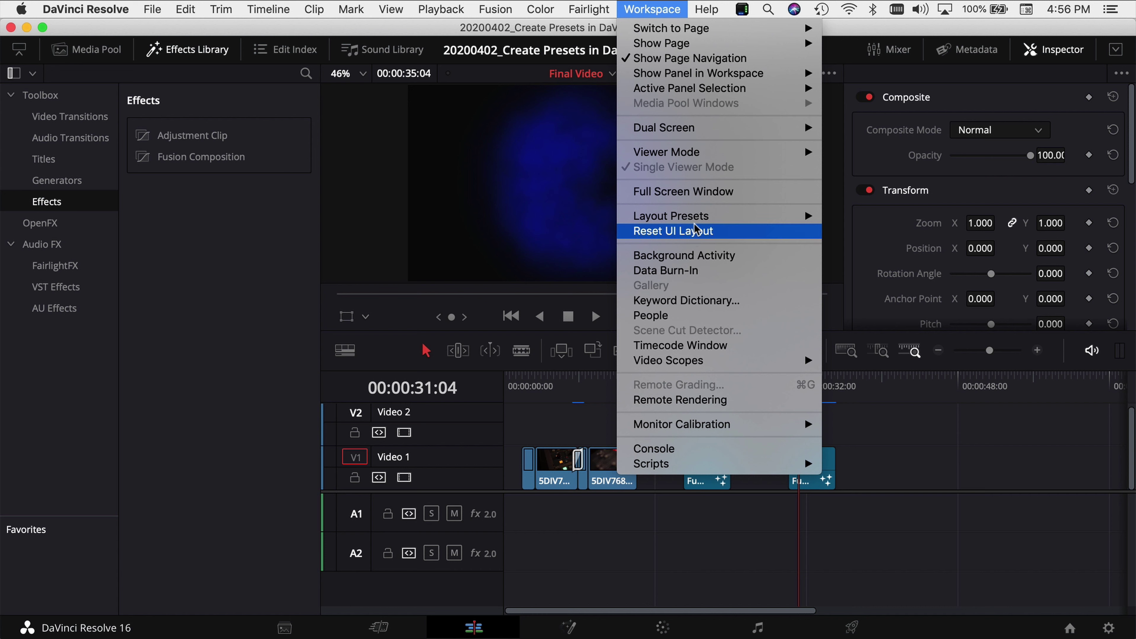
pyautogui.moveTo(694, 221)
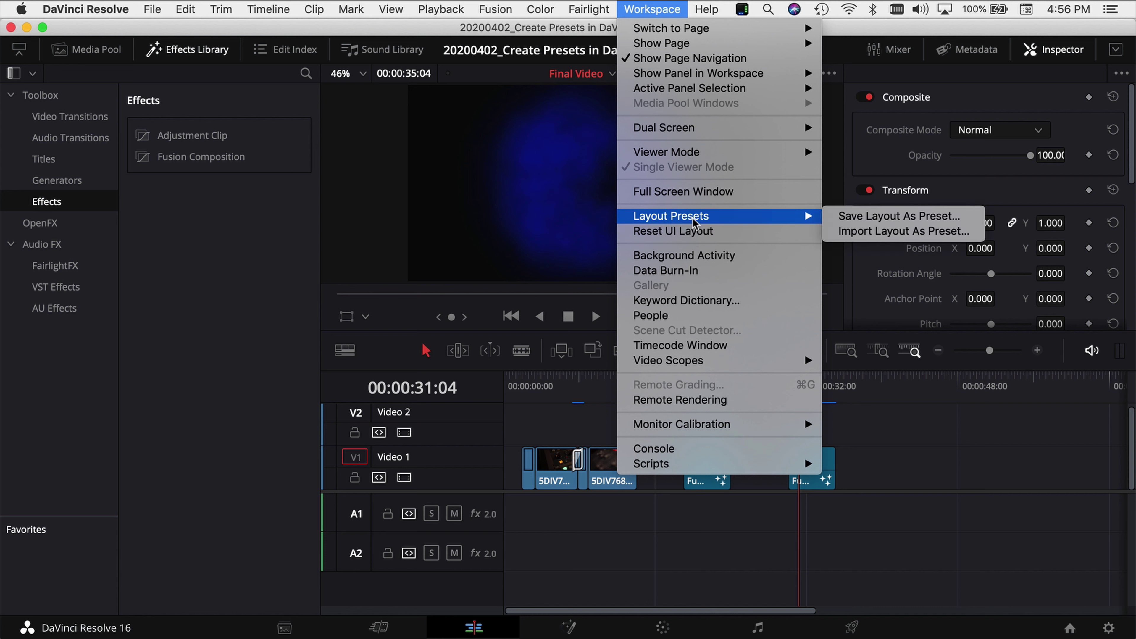
pyautogui.click(852, 219)
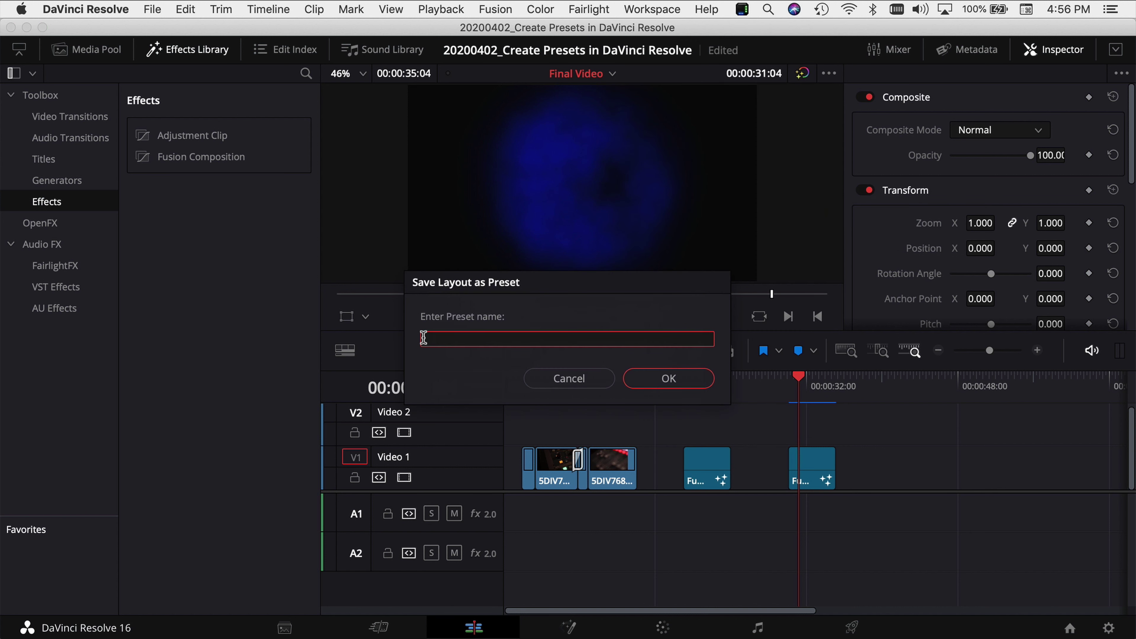
pyautogui.click(673, 377)
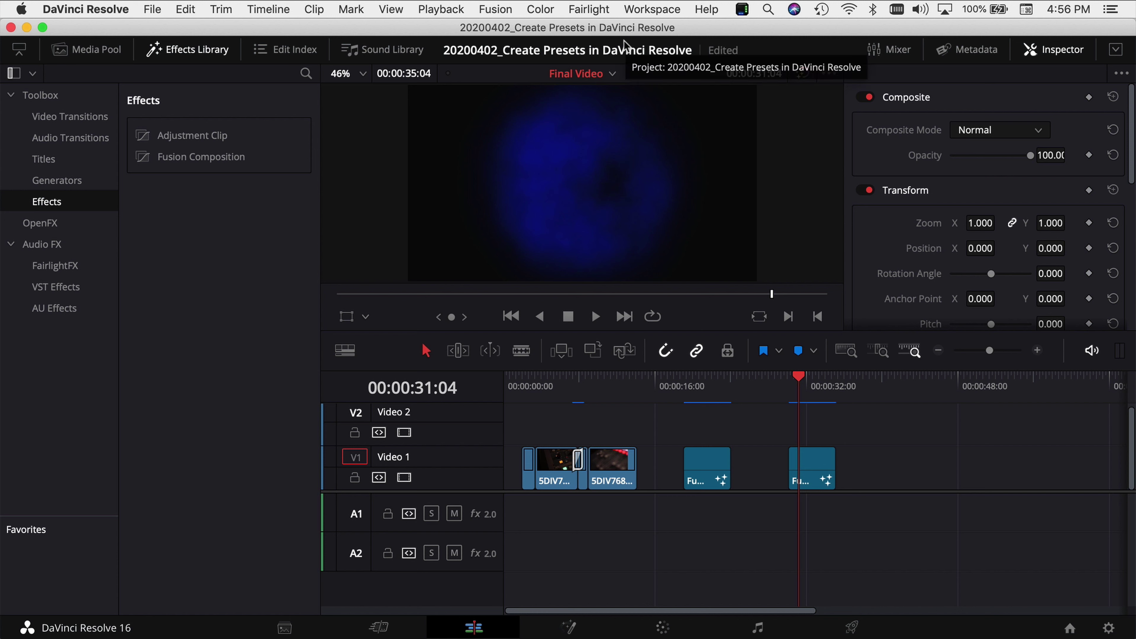
pyautogui.click(656, 11)
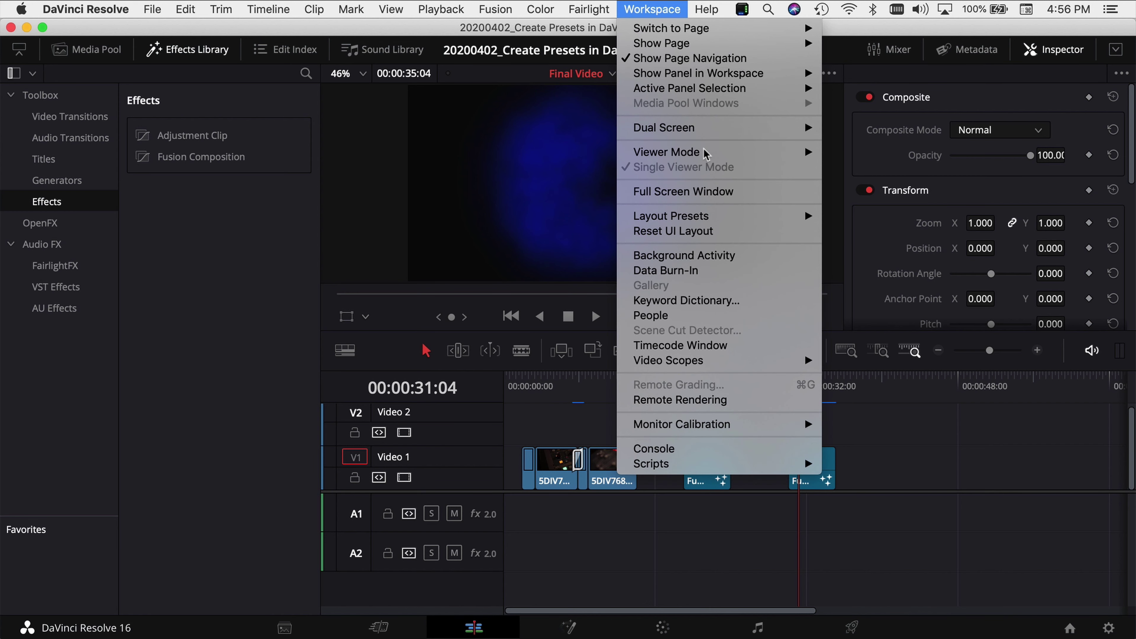
pyautogui.moveTo(726, 219)
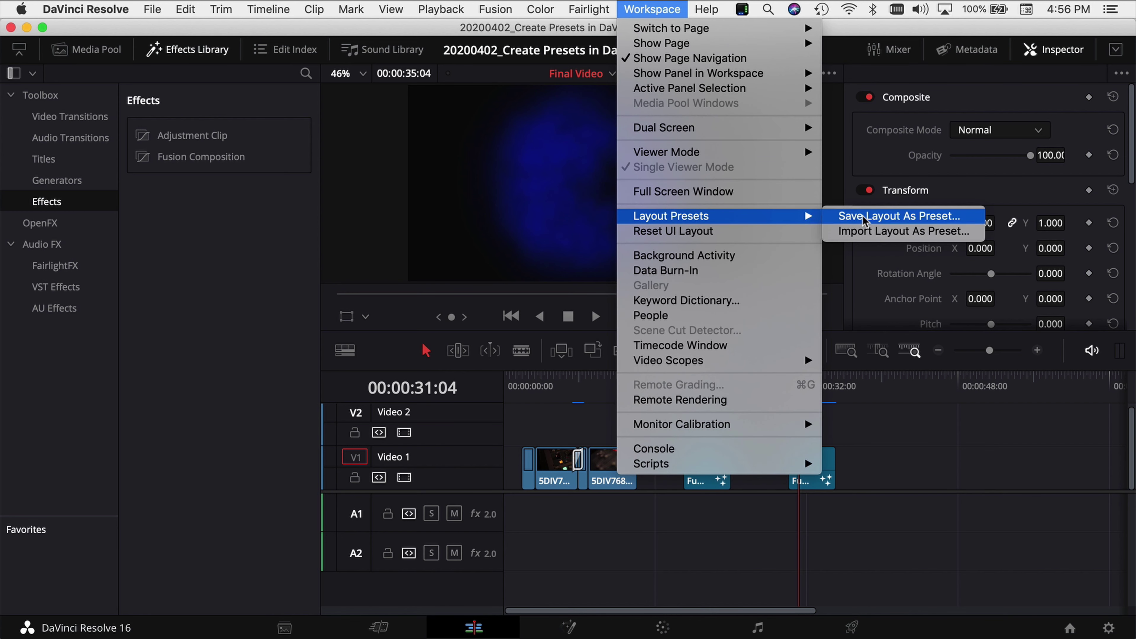
pyautogui.click(872, 216)
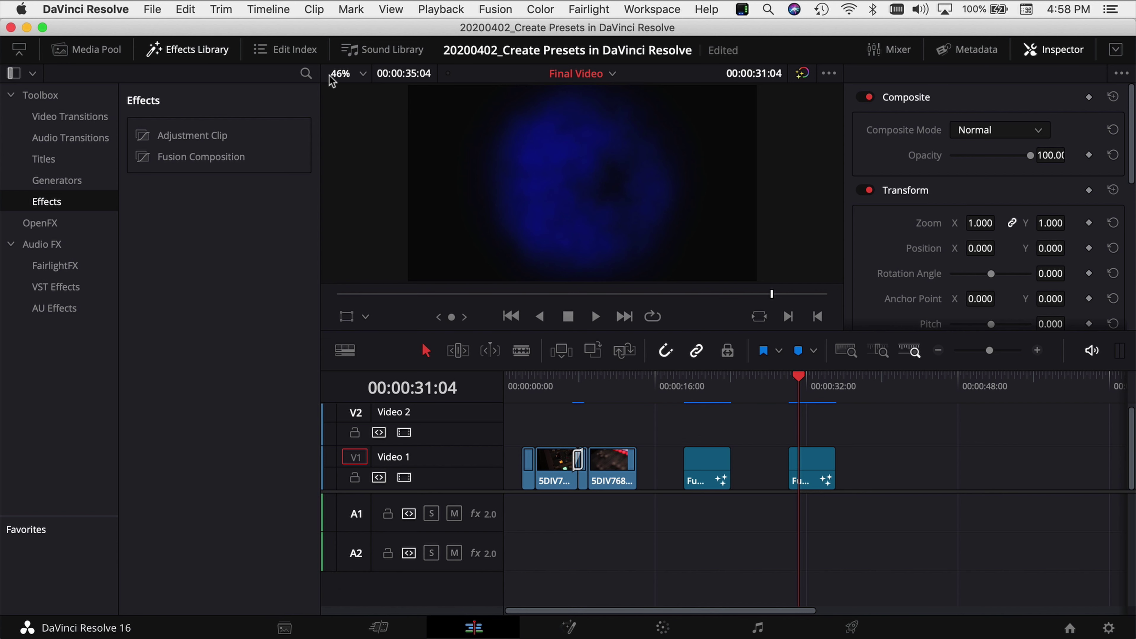
# Open the user preferences and examine the options for saving and importing them as a preset, without saving one.
pyautogui.click(93, 11)
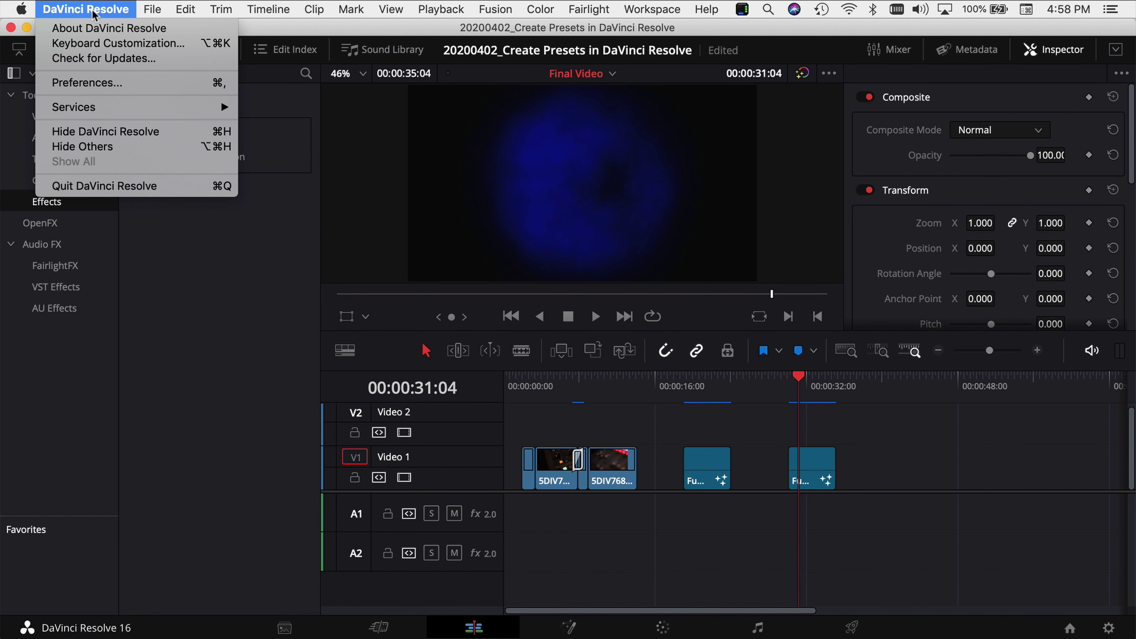
pyautogui.click(108, 83)
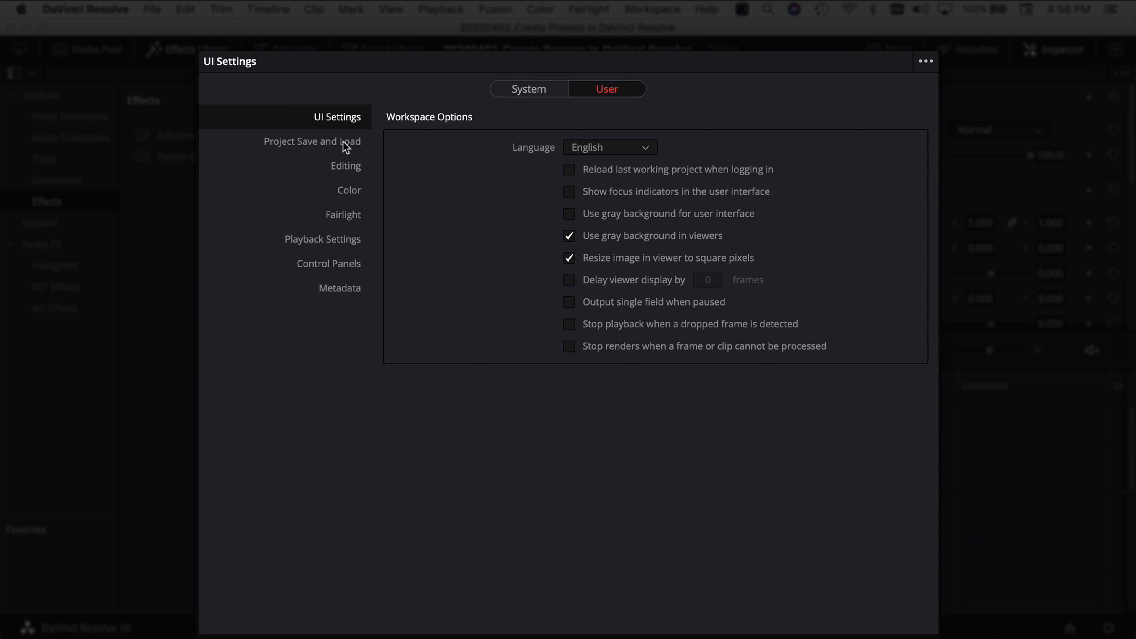
pyautogui.click(927, 63)
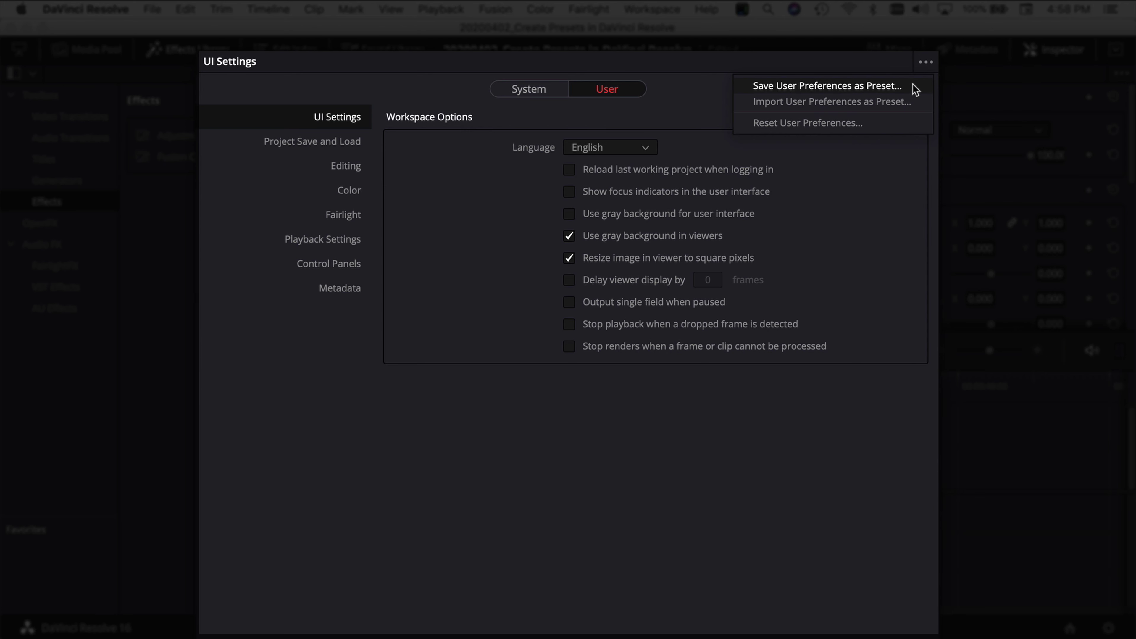
pyautogui.click(902, 86)
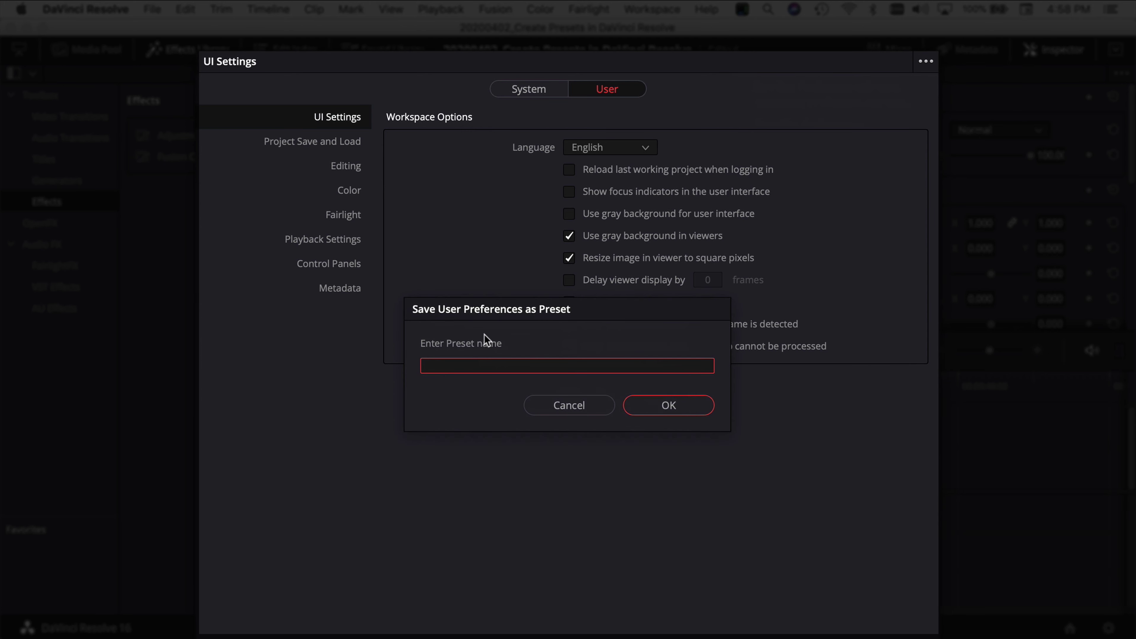
pyautogui.click(601, 406)
pyautogui.click(926, 63)
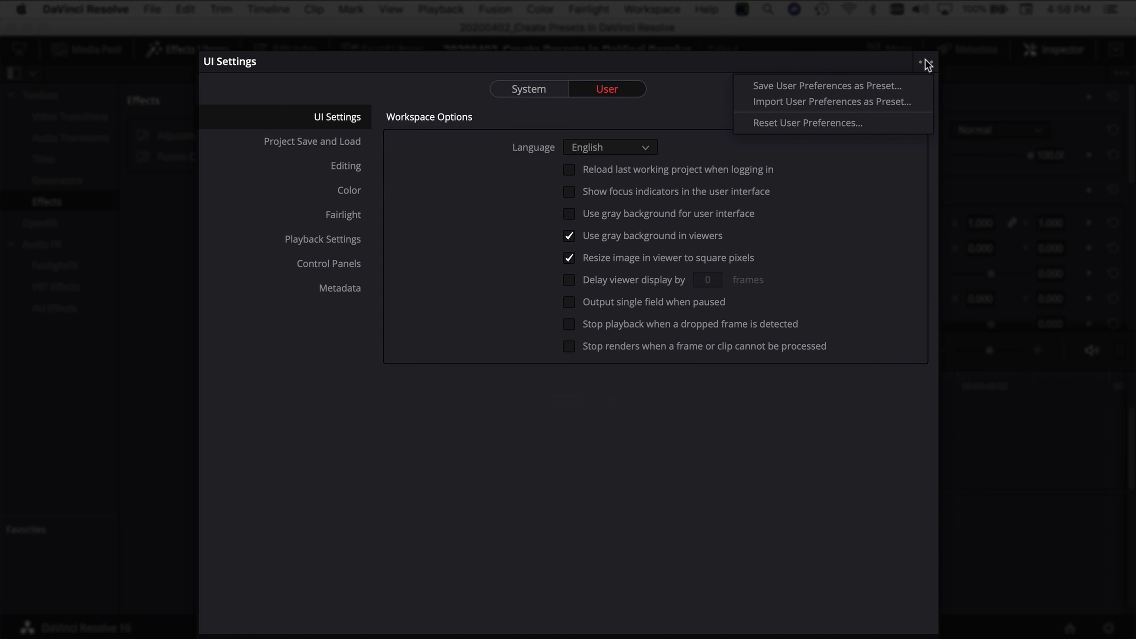
pyautogui.click(840, 103)
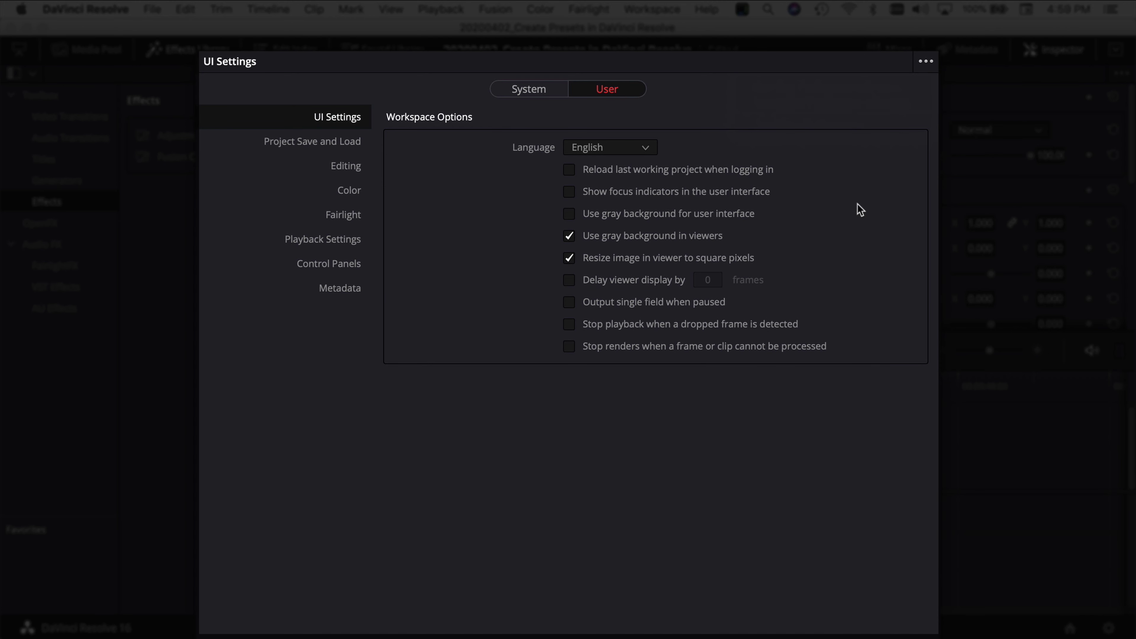